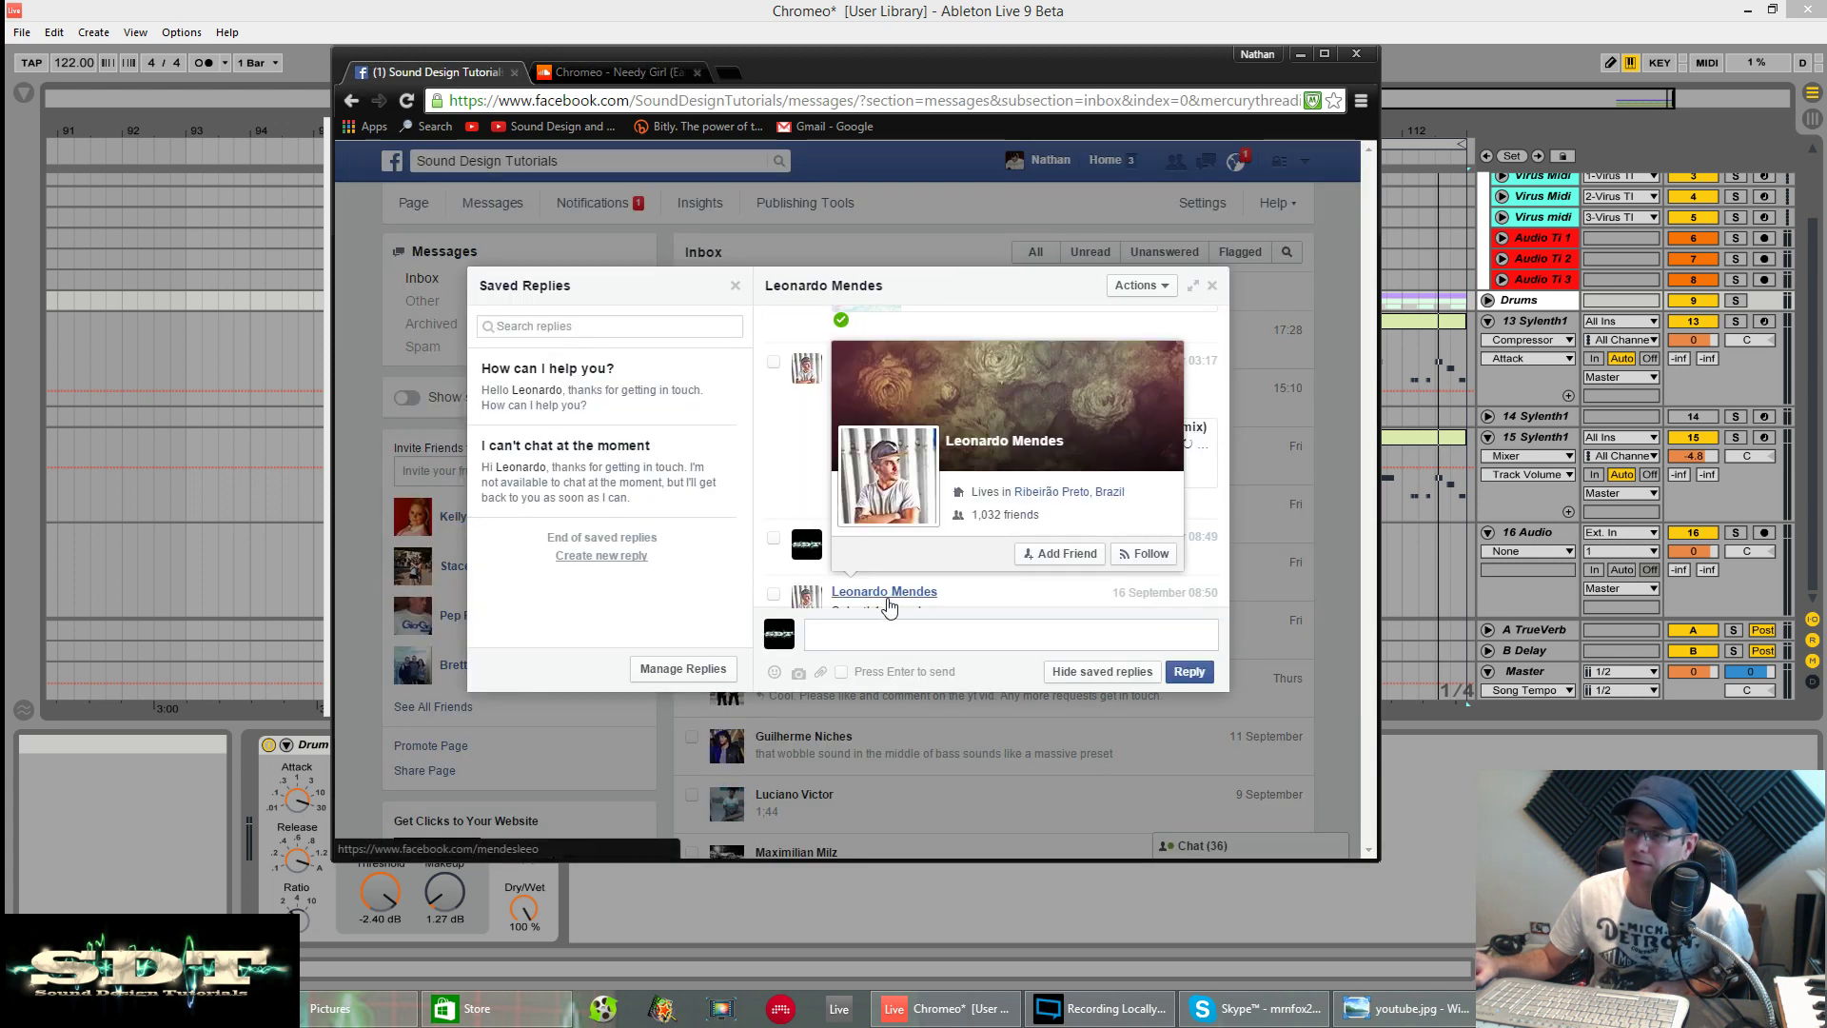
Clear the Facebook browser window and the Sylenth1 window off the arrangement and play the loop from bar 109.
{"action": "left_click", "coordinate": [1213, 288]}
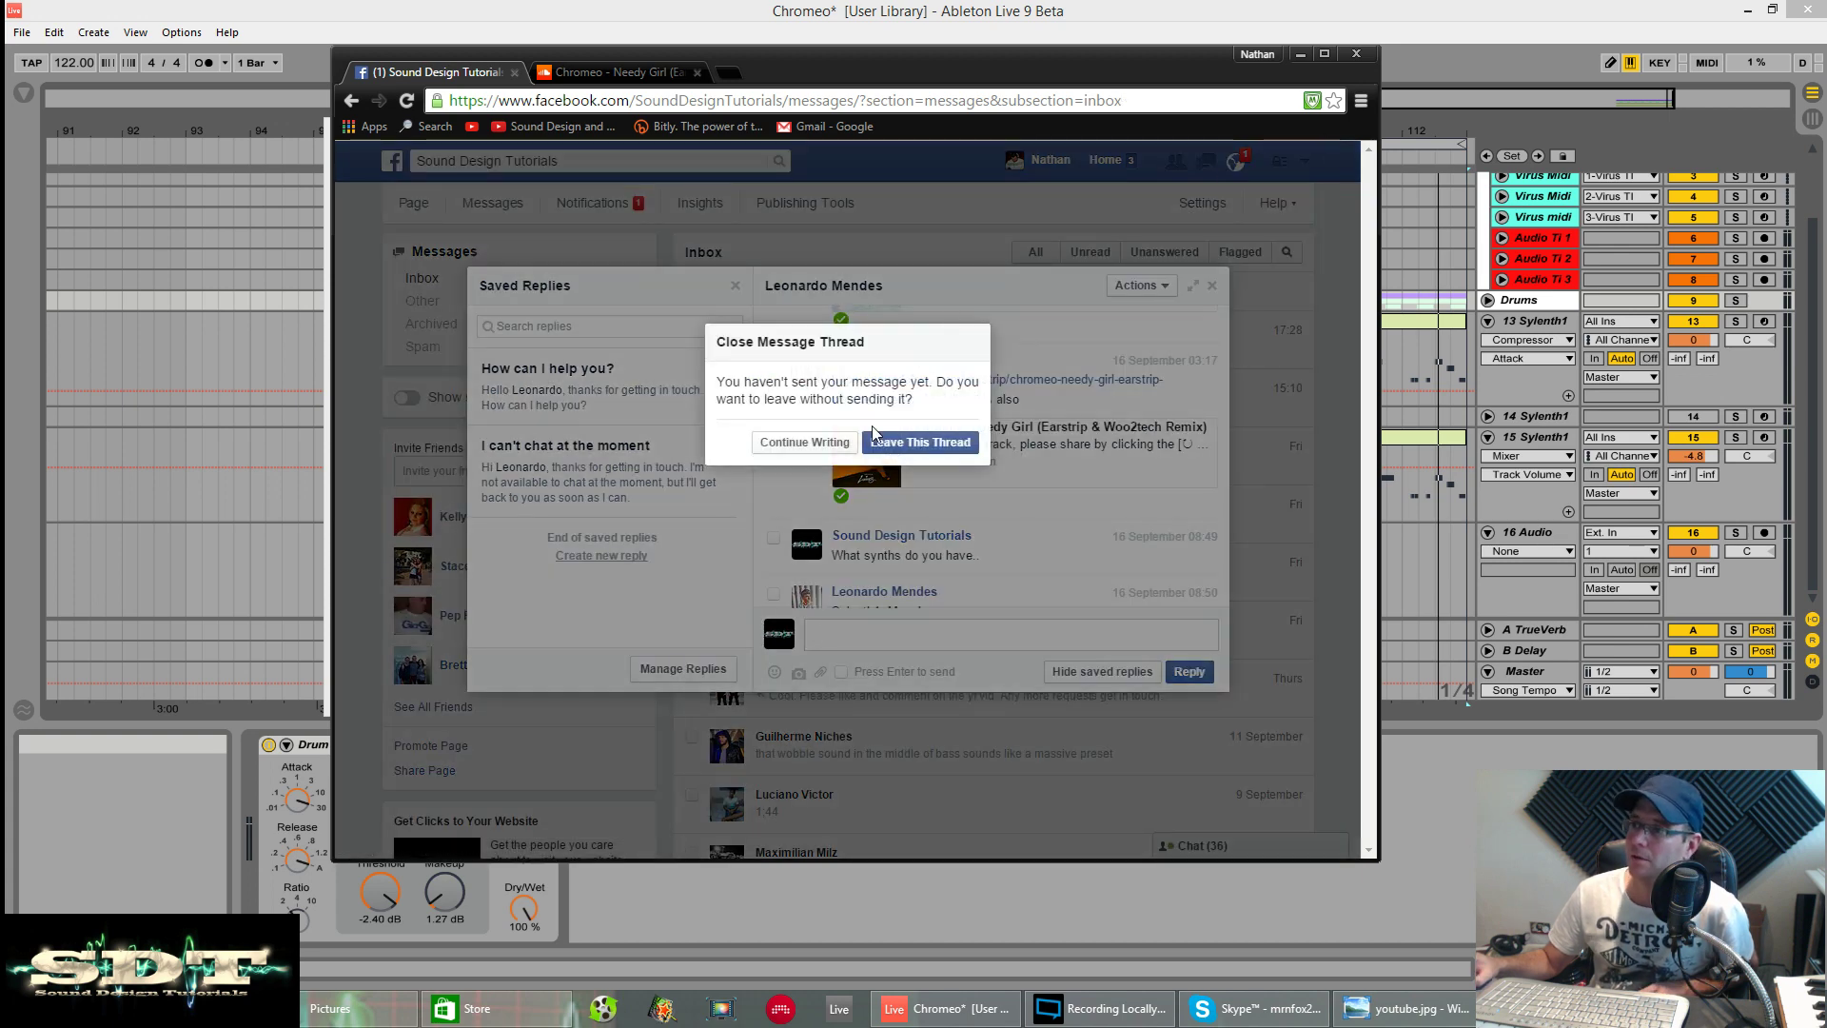
{"action": "left_click", "coordinate": [1300, 54]}
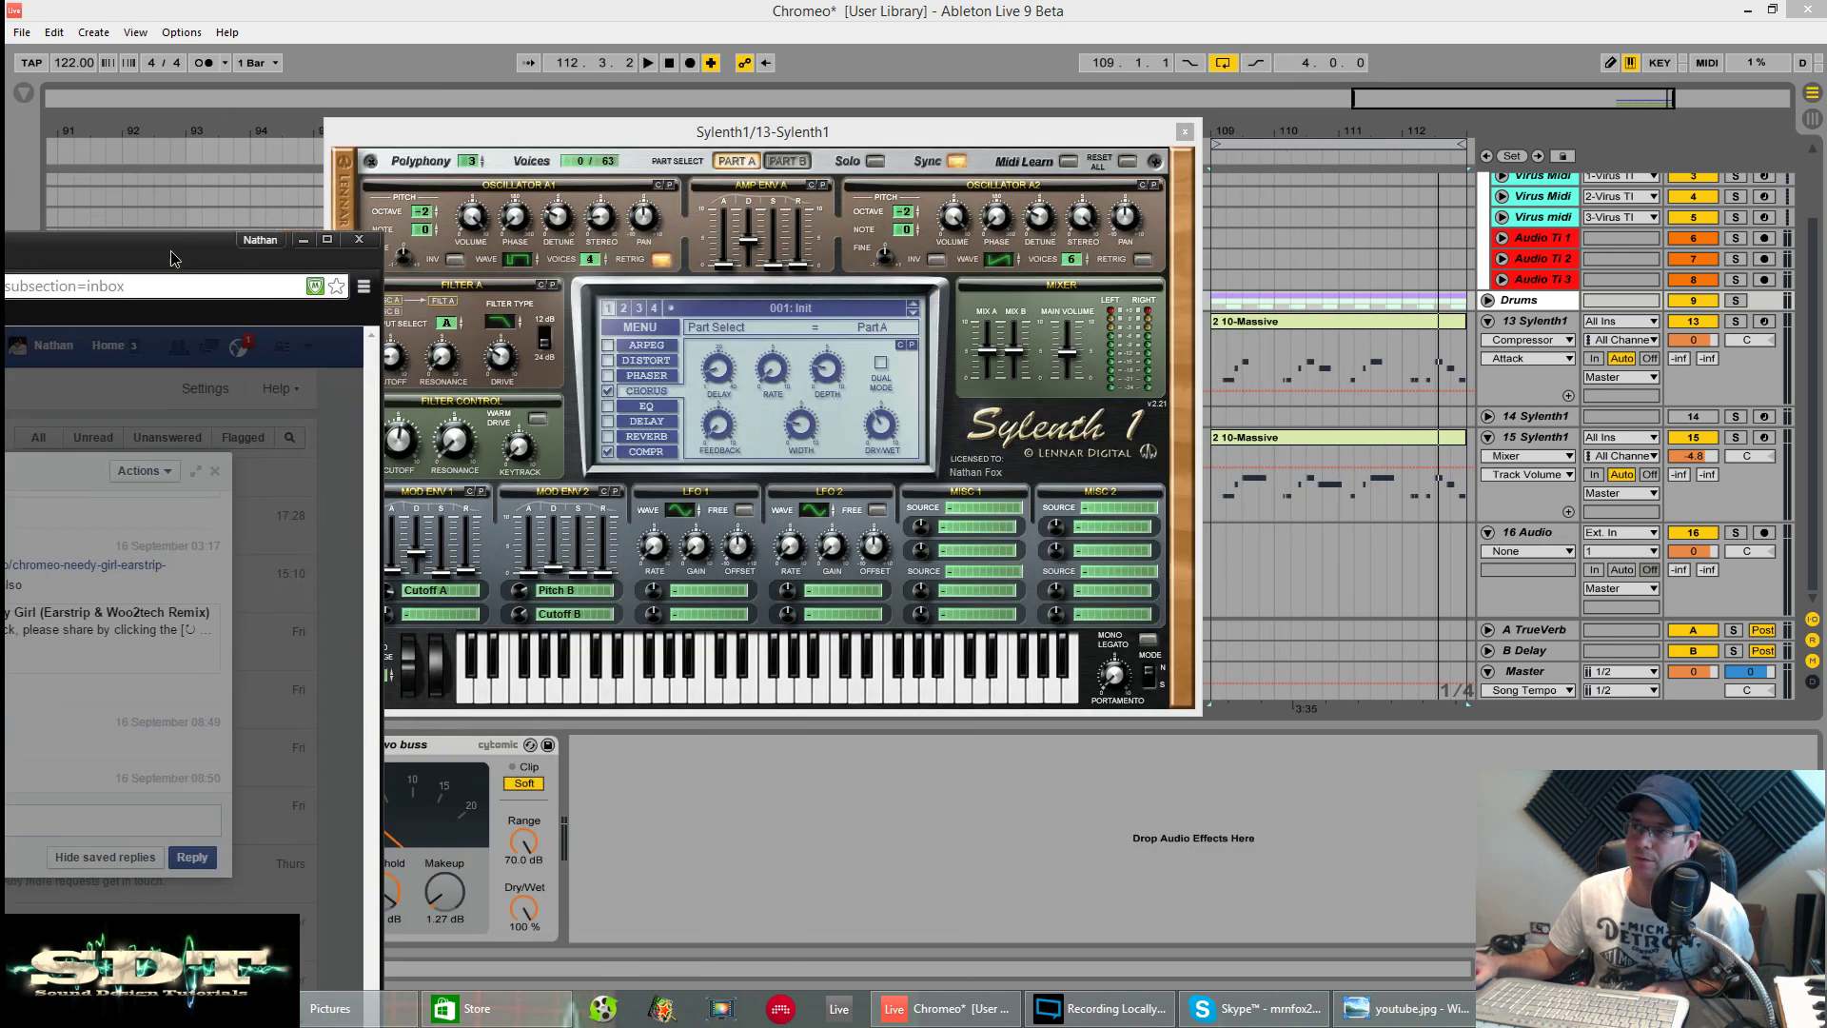
{"action": "left_click_drag", "start_coordinate": [801, 143], "coordinate": [733, 647]}
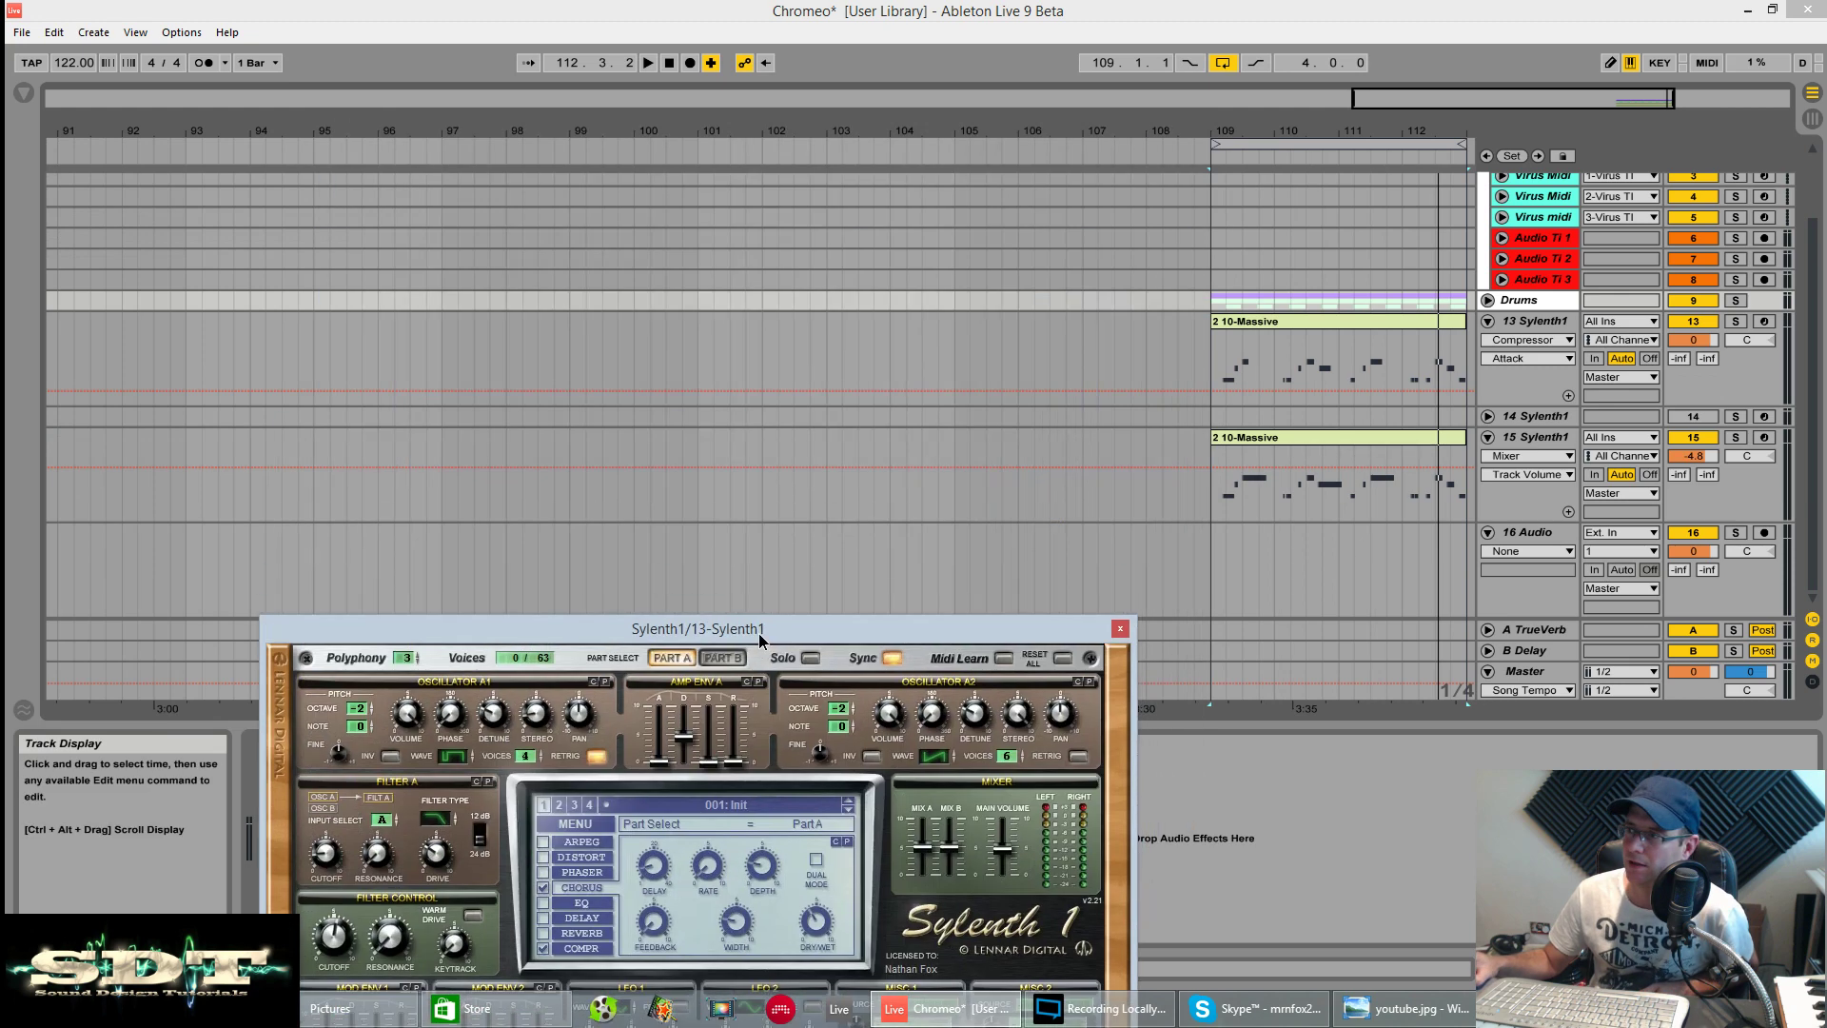
{"action": "left_click", "coordinate": [1215, 359]}
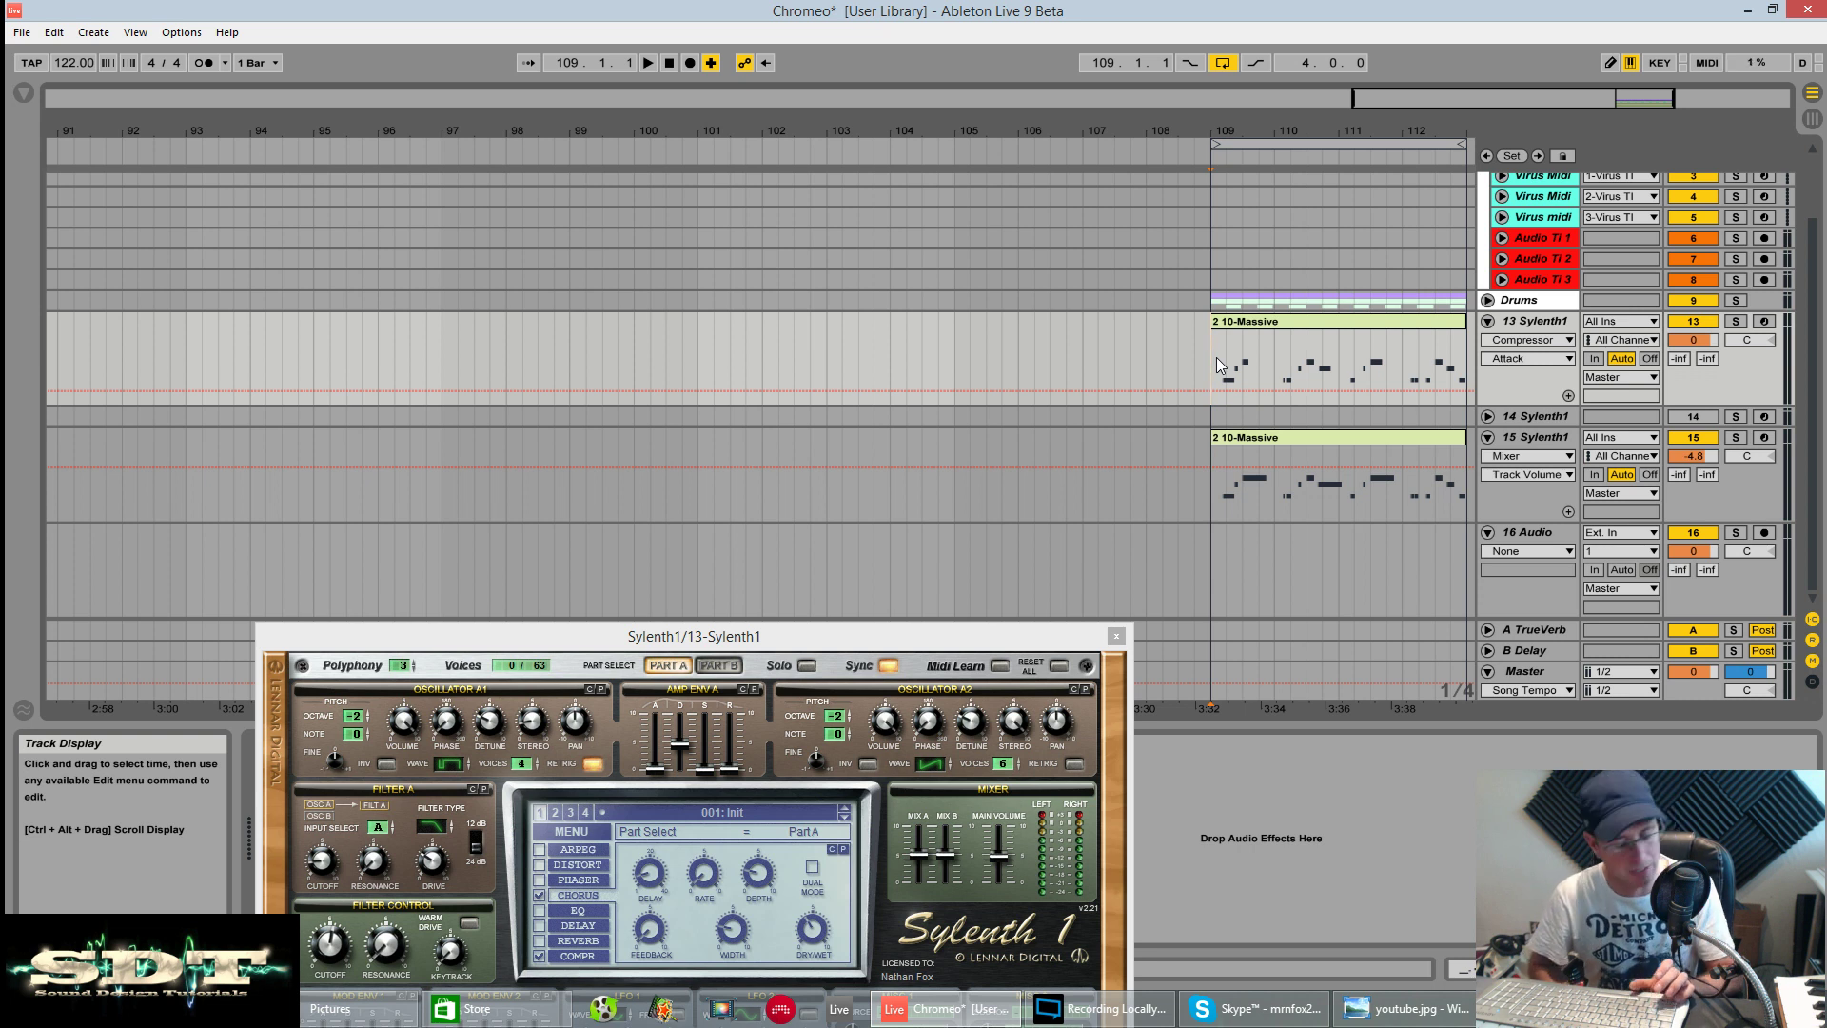
{"action": "key", "text": "space"}
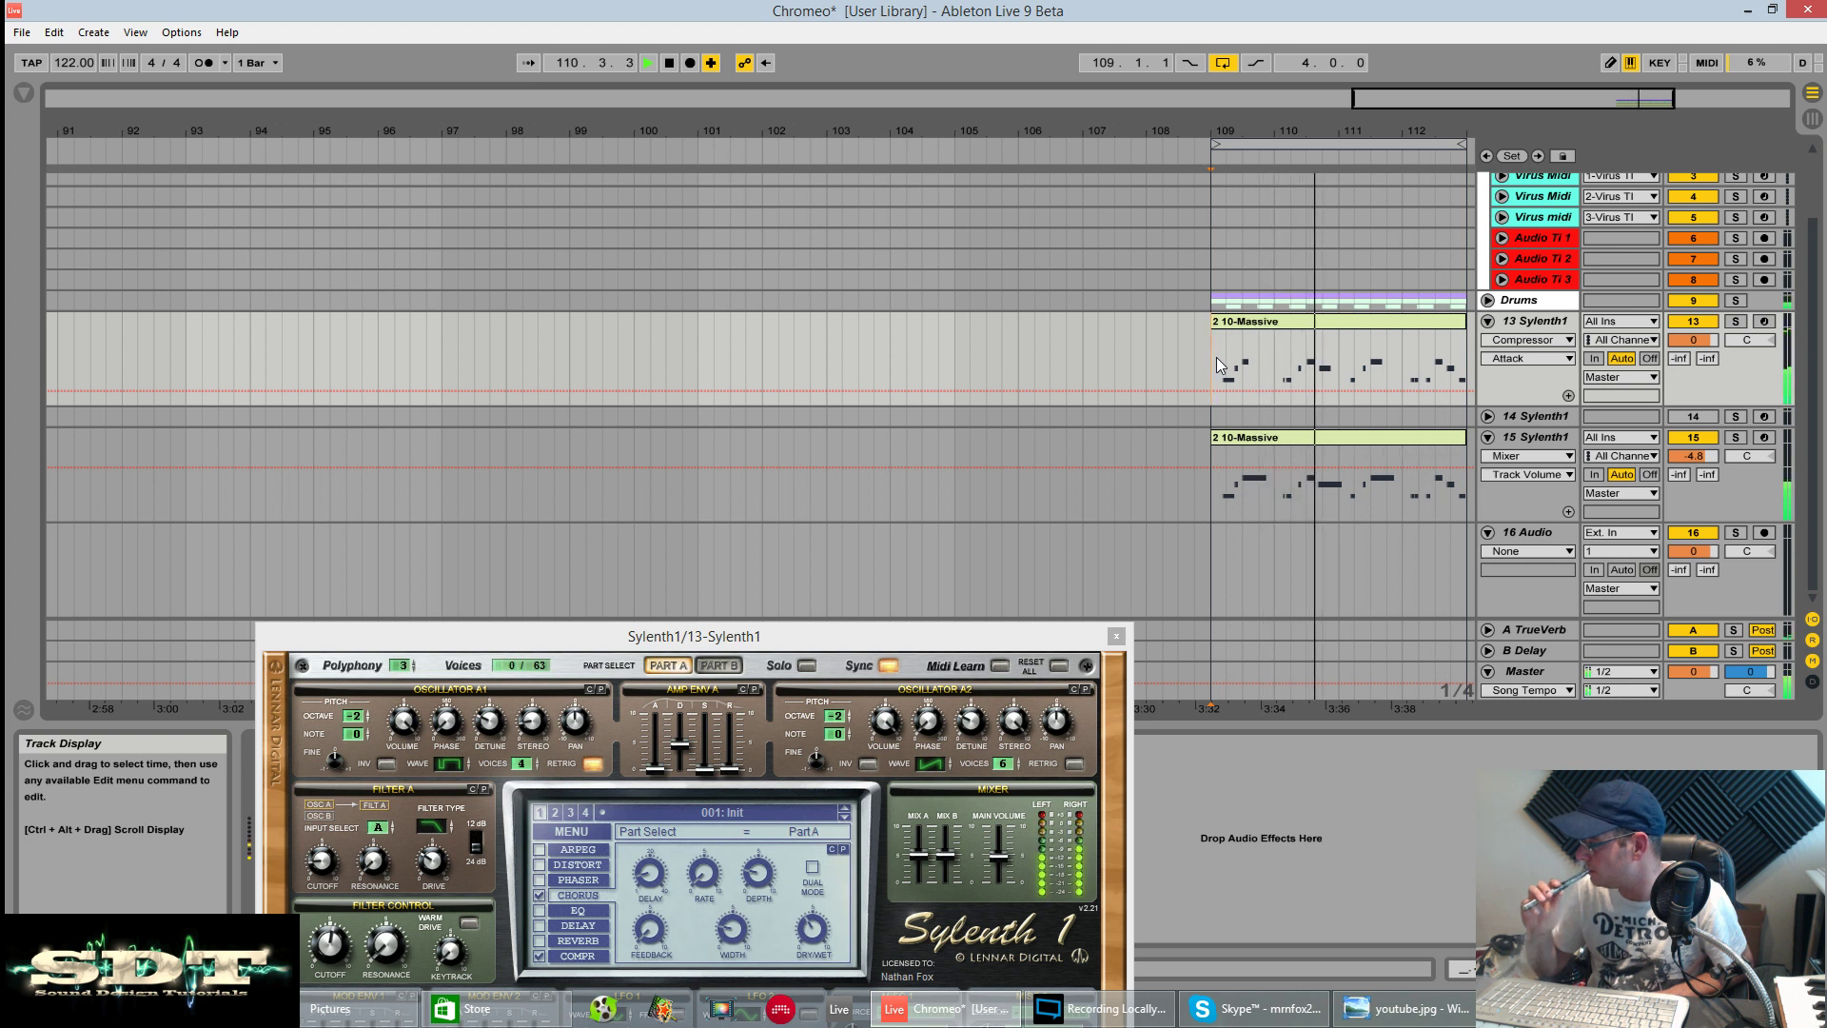
Solo the 13 Sylenth1 track and audition it while examining its Mod Env 2 pitch amount in the synth window.
{"action": "left_click", "coordinate": [1737, 322]}
{"action": "left_click_drag", "start_coordinate": [996, 631], "coordinate": [1027, 141]}
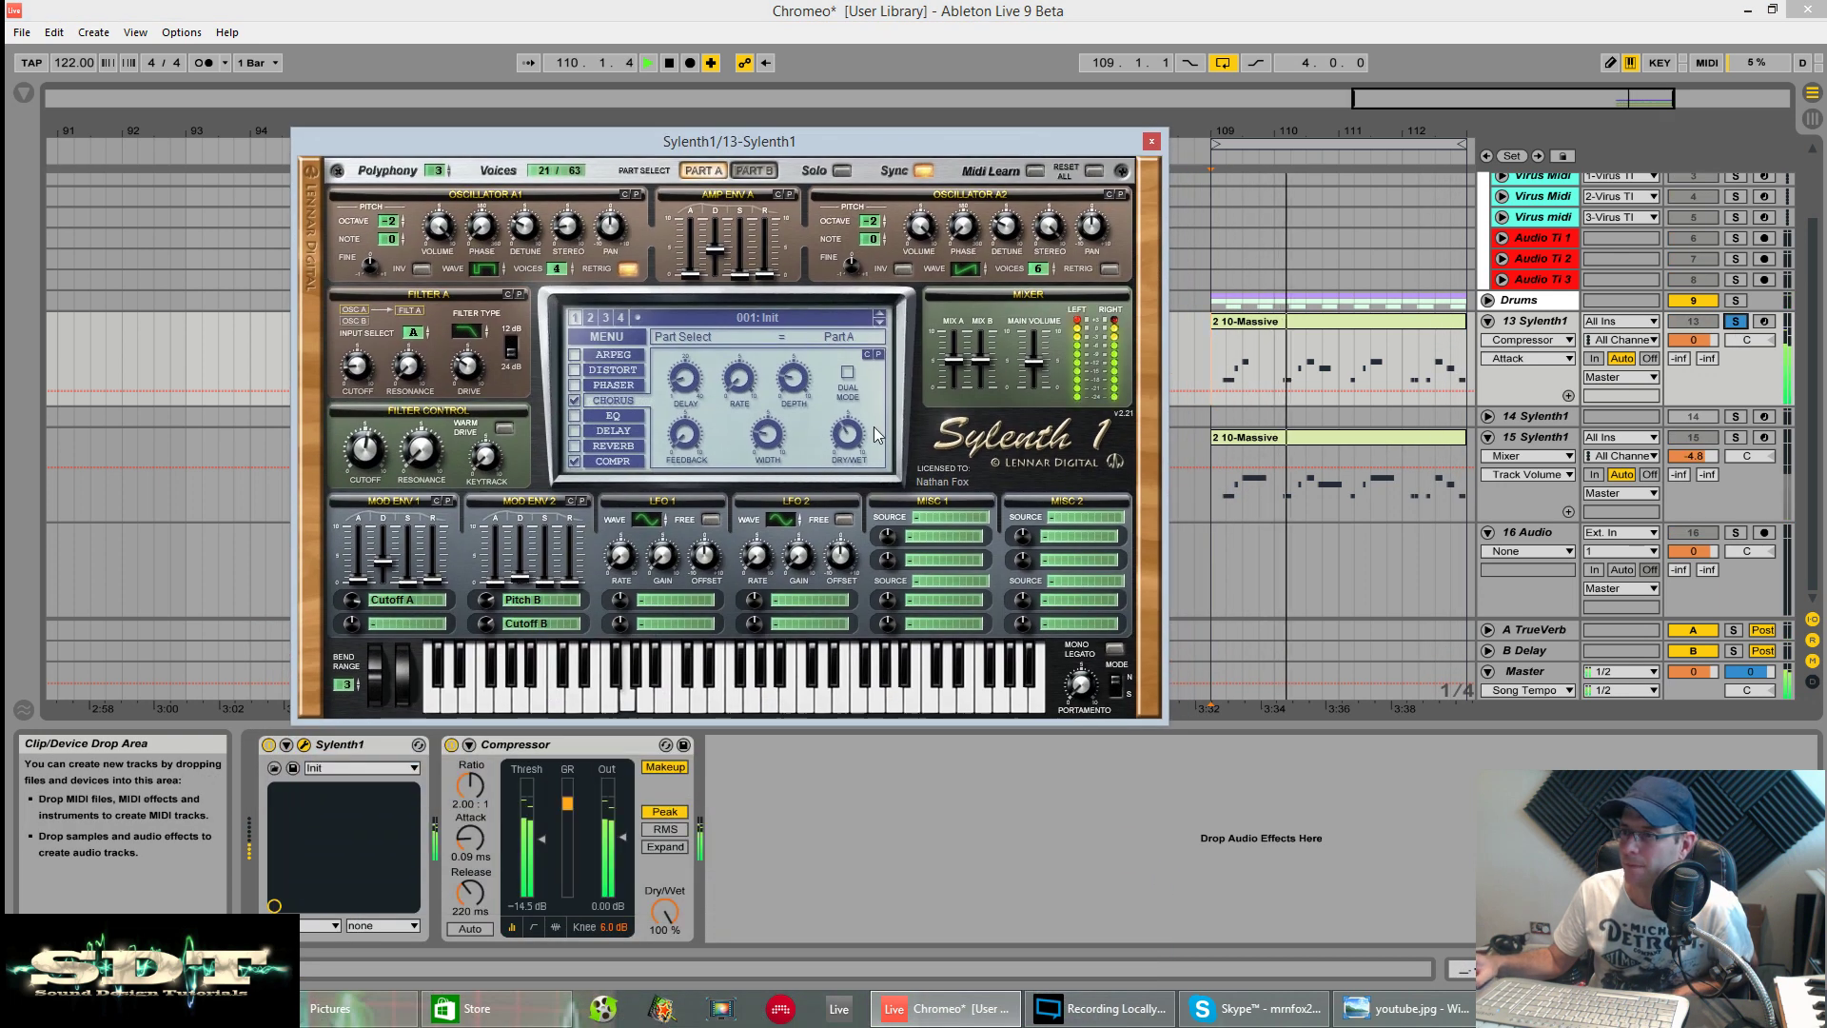
{"action": "left_click", "coordinate": [485, 602]}
{"action": "left_click_drag", "start_coordinate": [483, 609], "coordinate": [483, 618]}
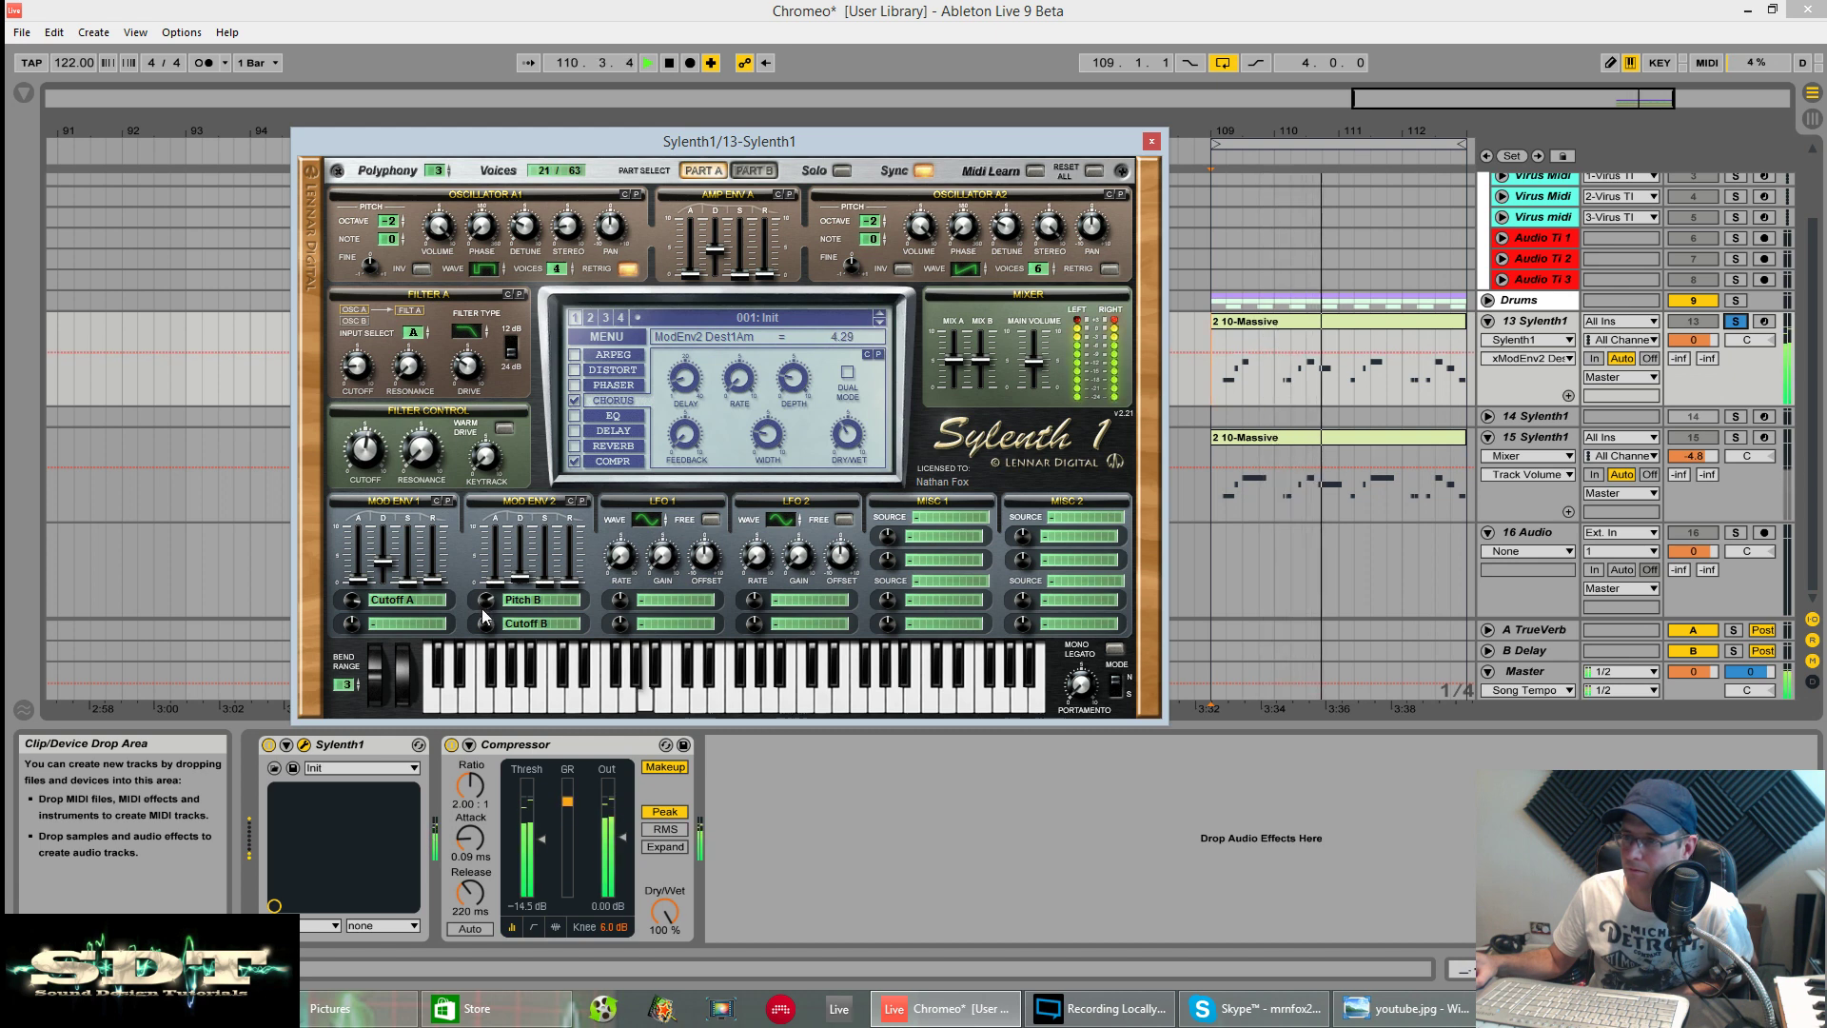
{"action": "key", "text": "space"}
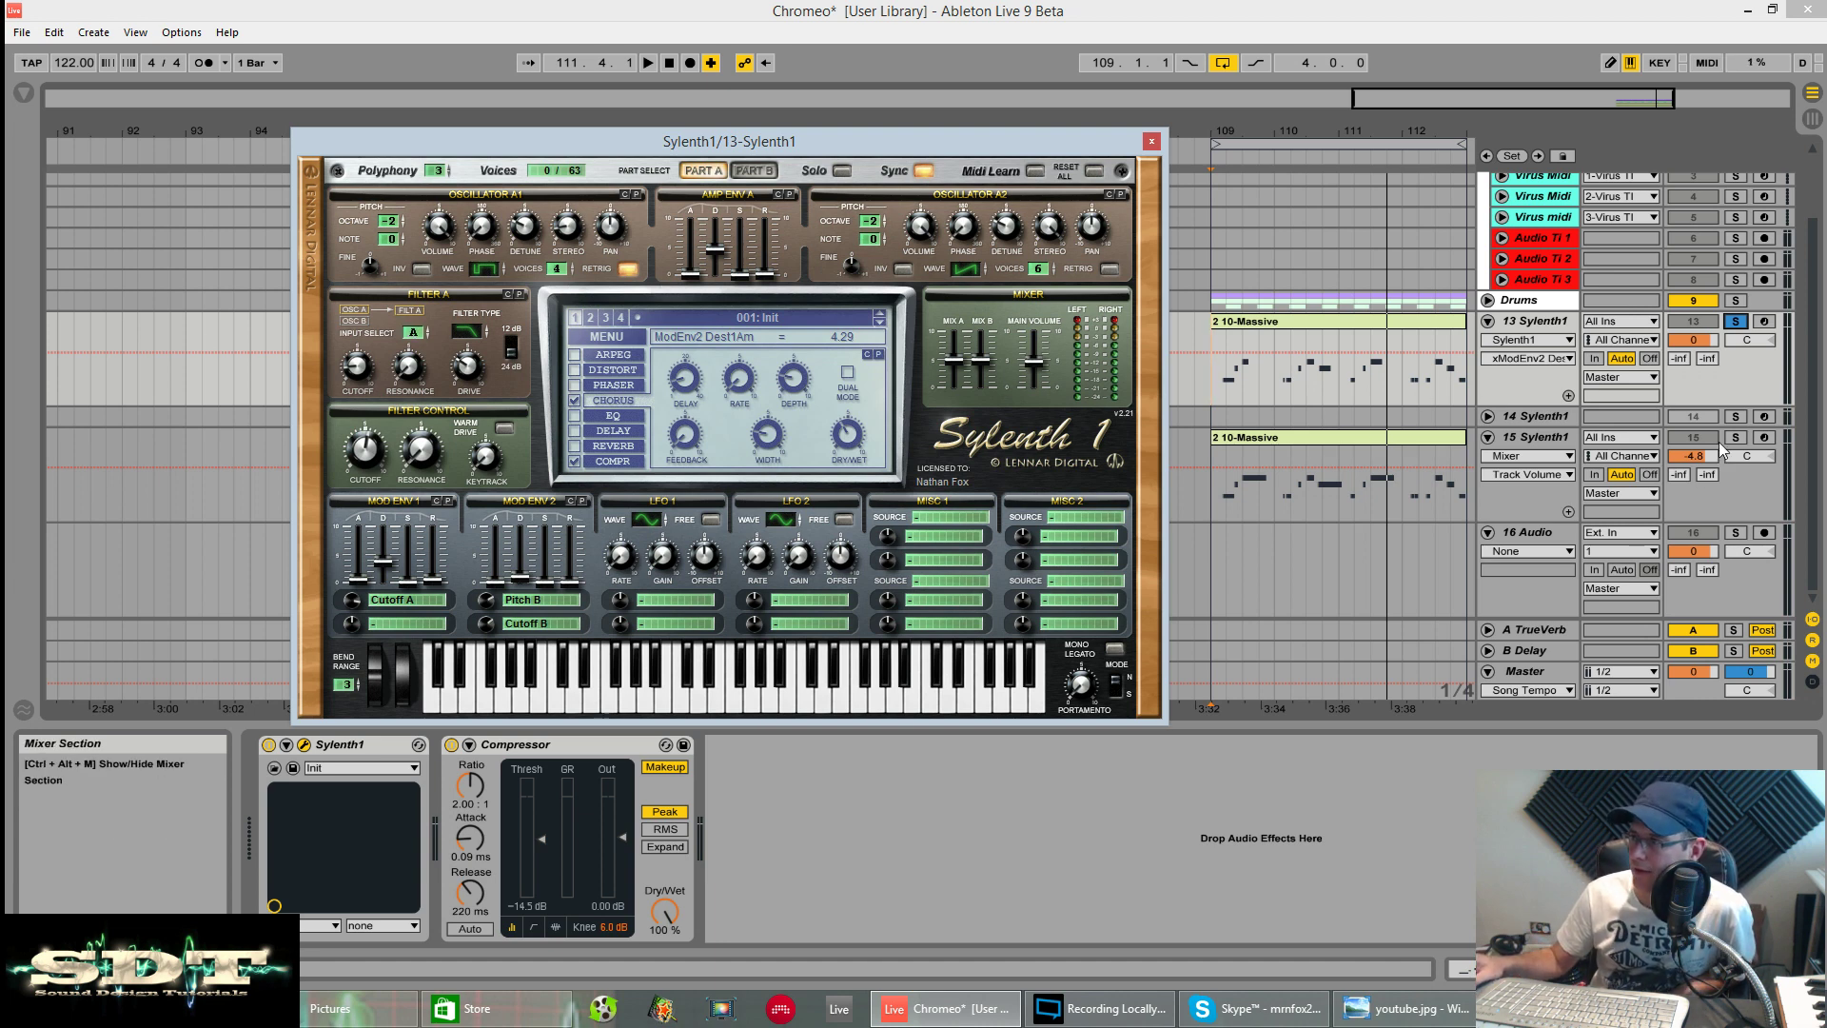
Solo the 15 Sylenth1 track and open its Sylenth1 window to inspect the Filter A cutoff.
{"action": "left_click", "coordinate": [1738, 440]}
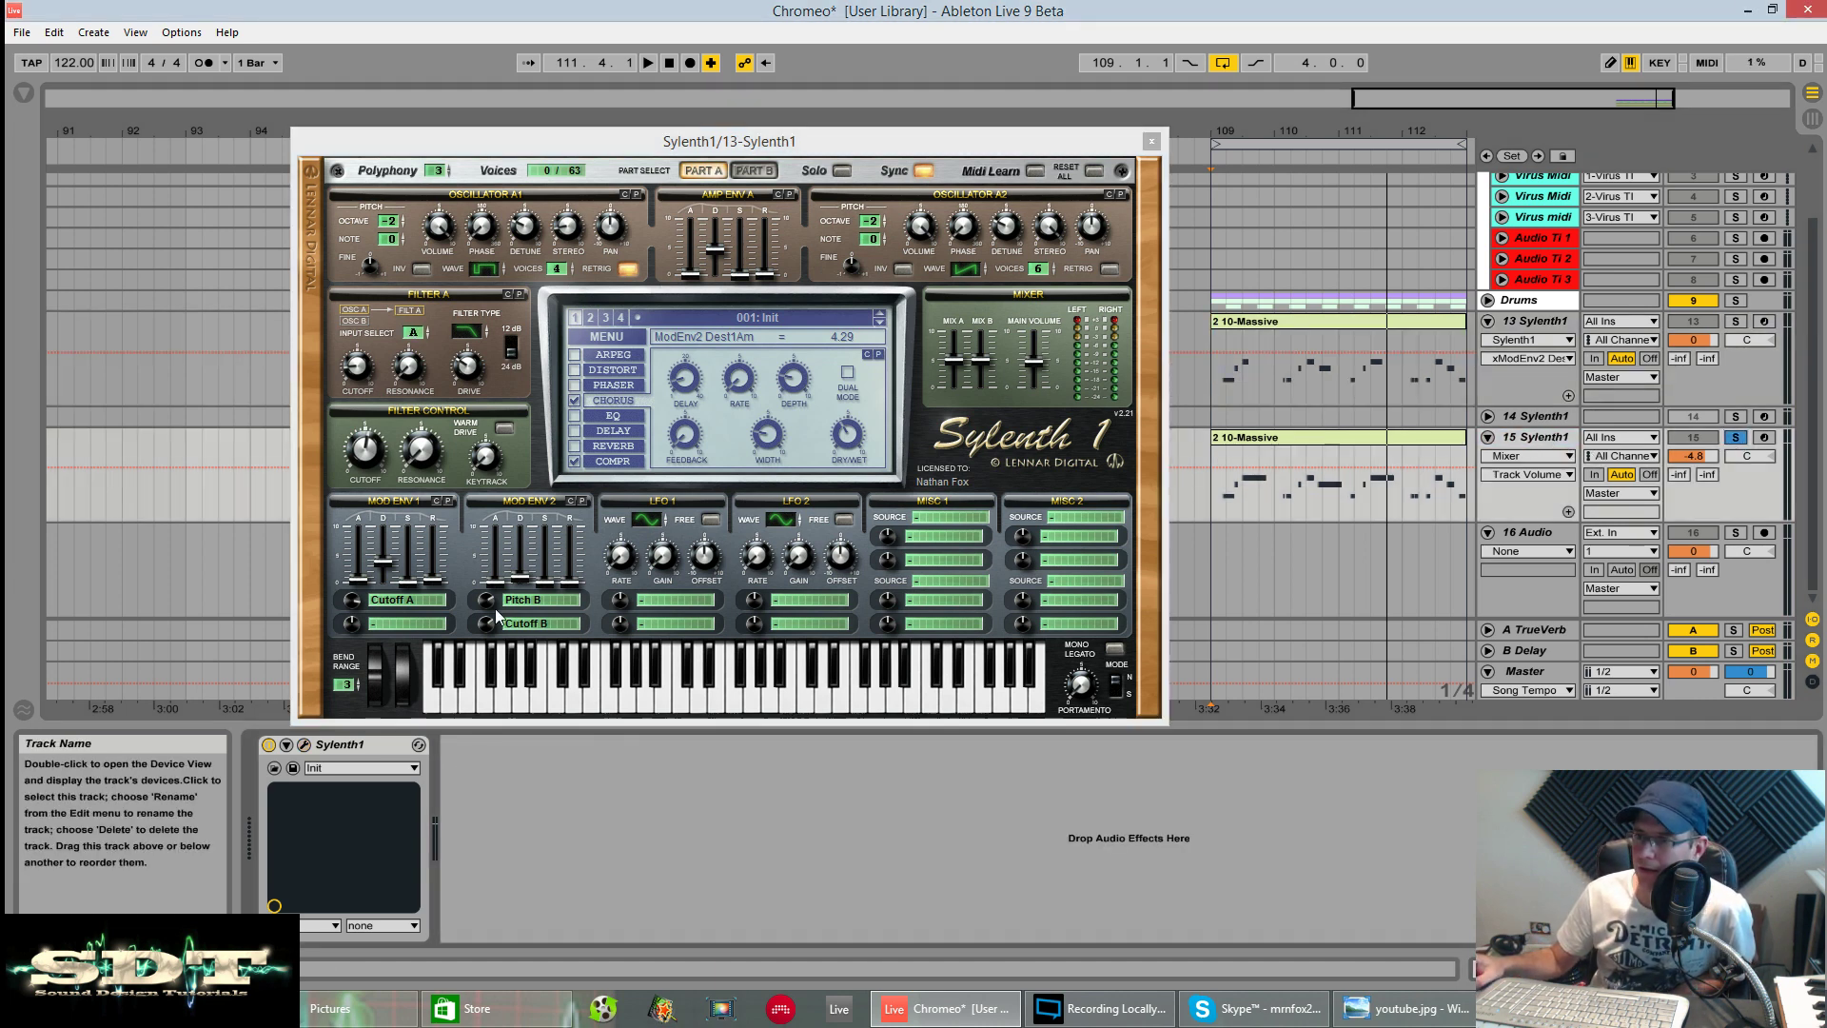
{"action": "left_click", "coordinate": [305, 745]}
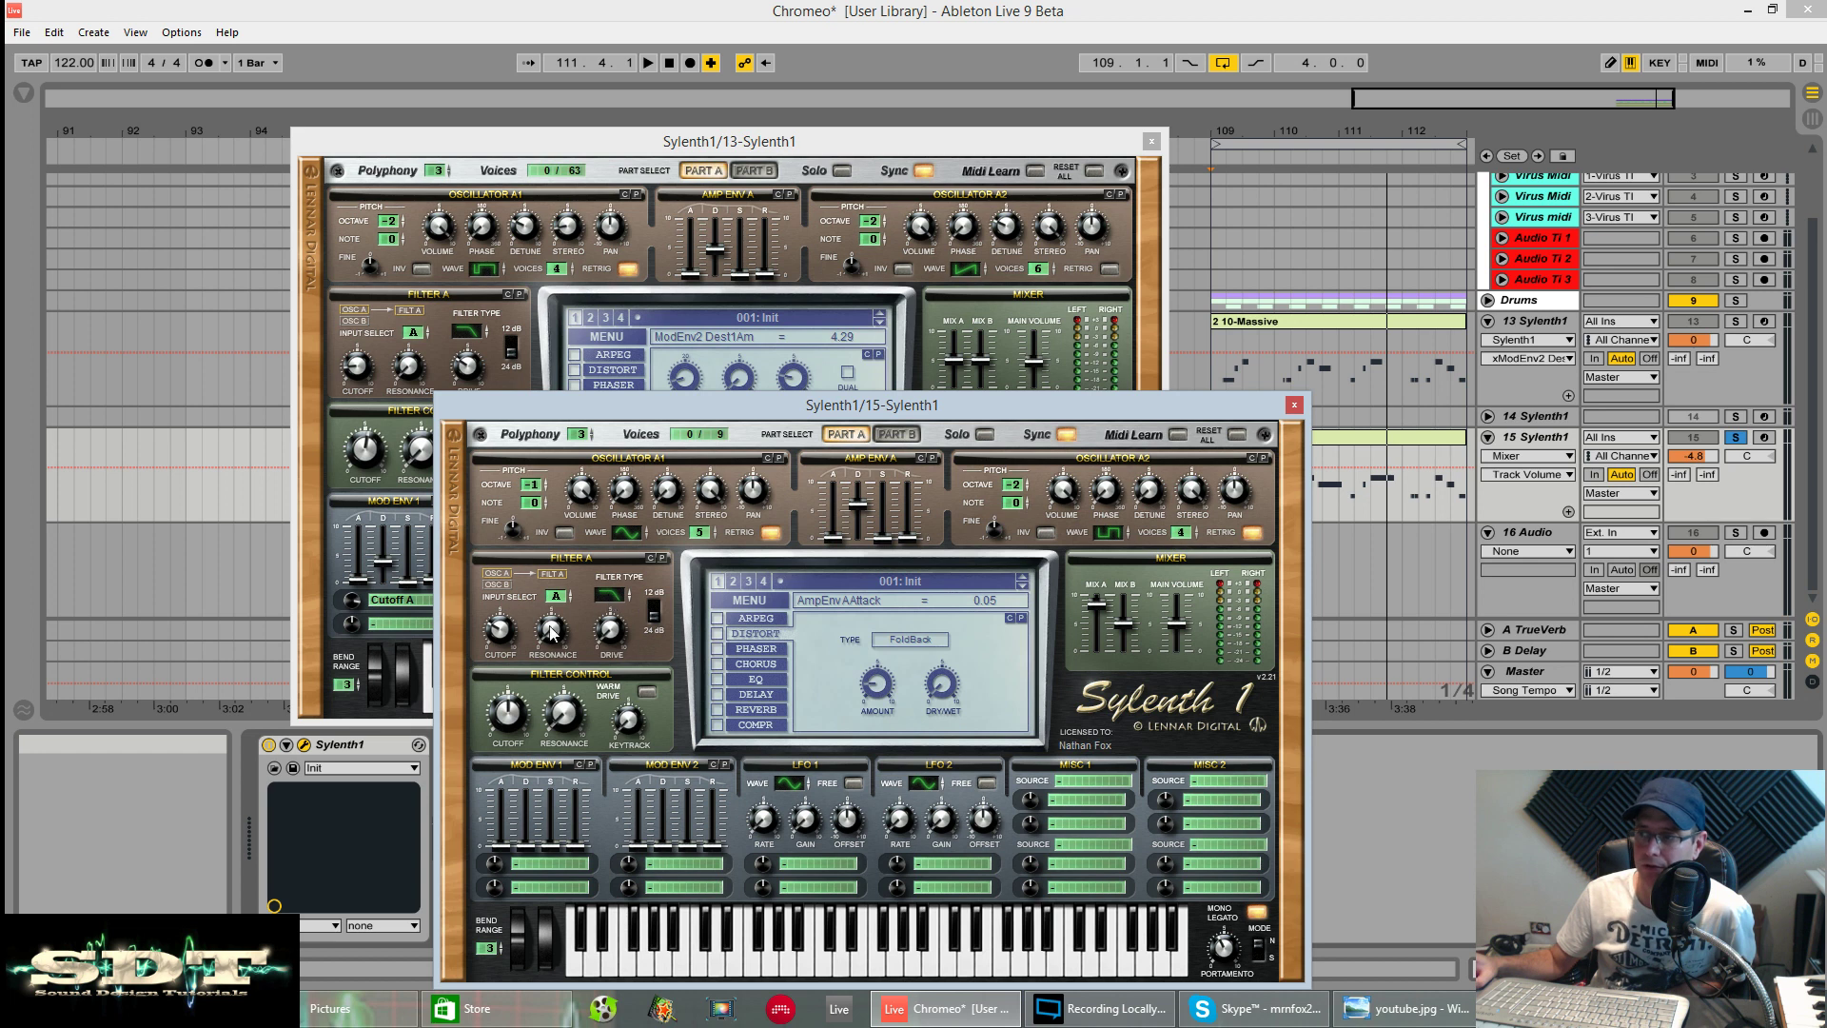
{"action": "left_click", "coordinate": [498, 637]}
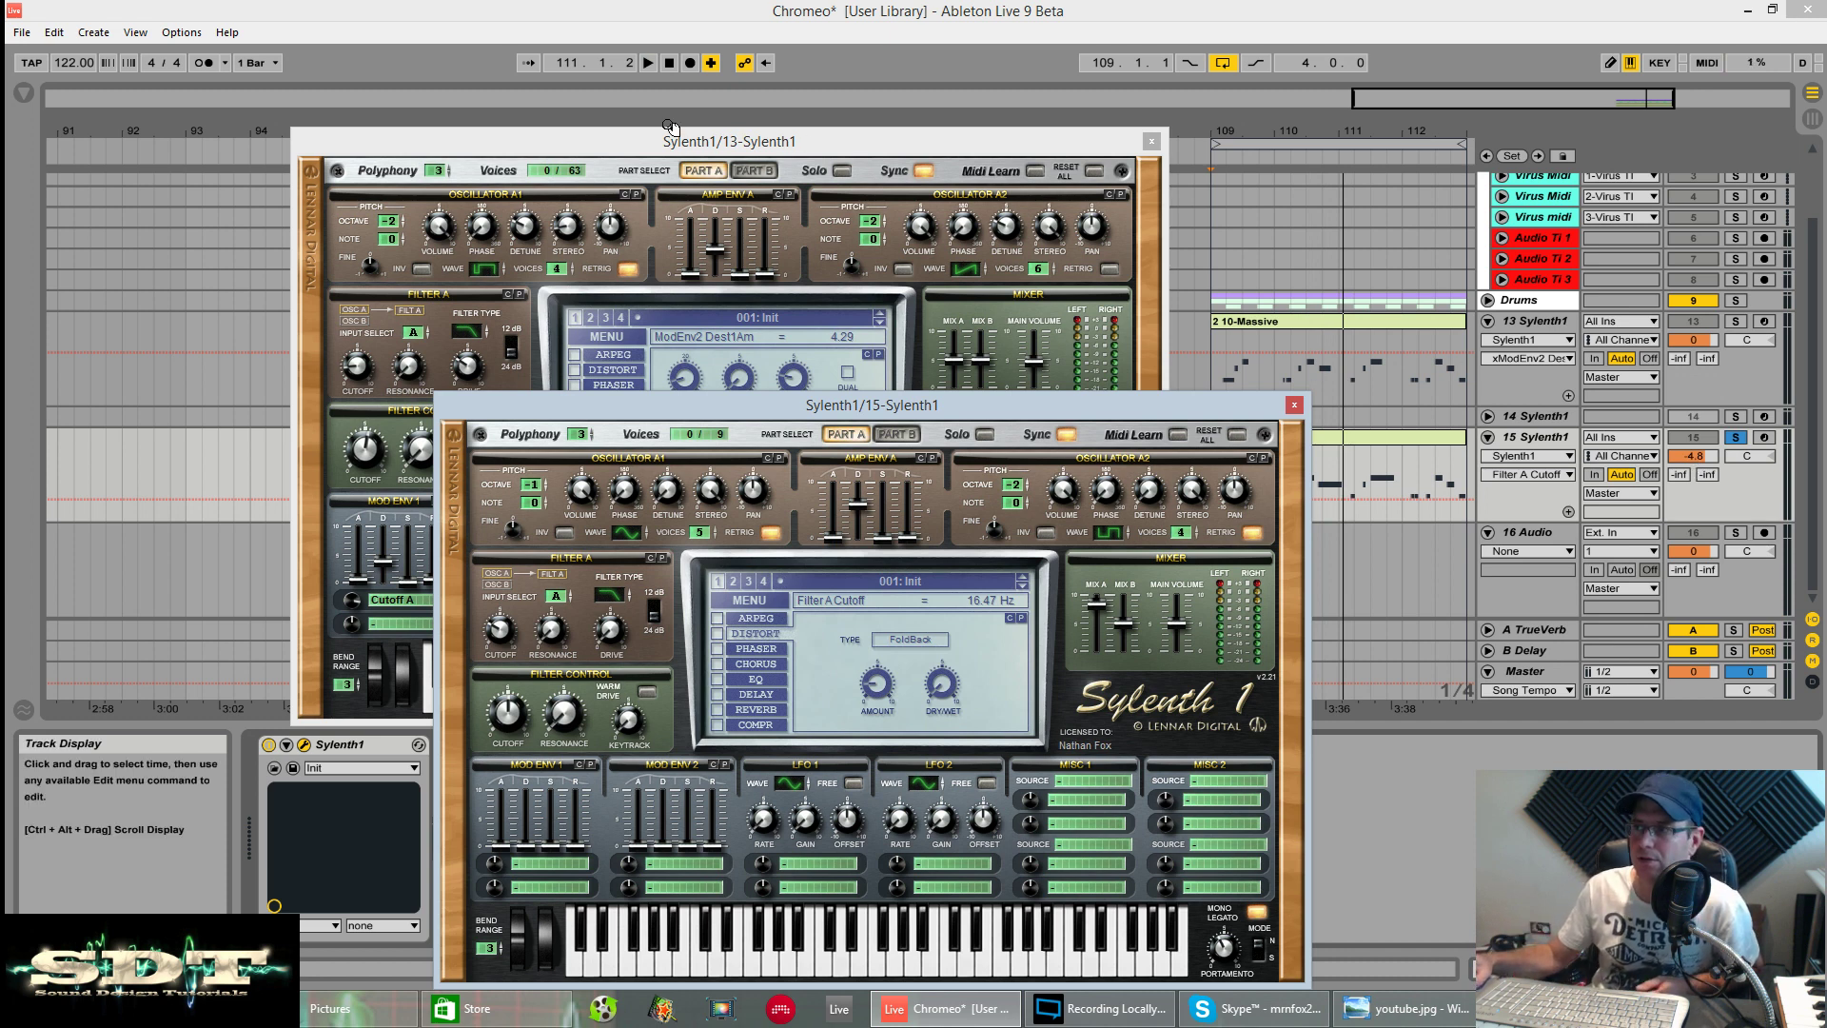
Solo the 13 Sylenth1 track again, close the track 15 synth window and briefly audition the loop.
{"action": "left_click", "coordinate": [1735, 320]}
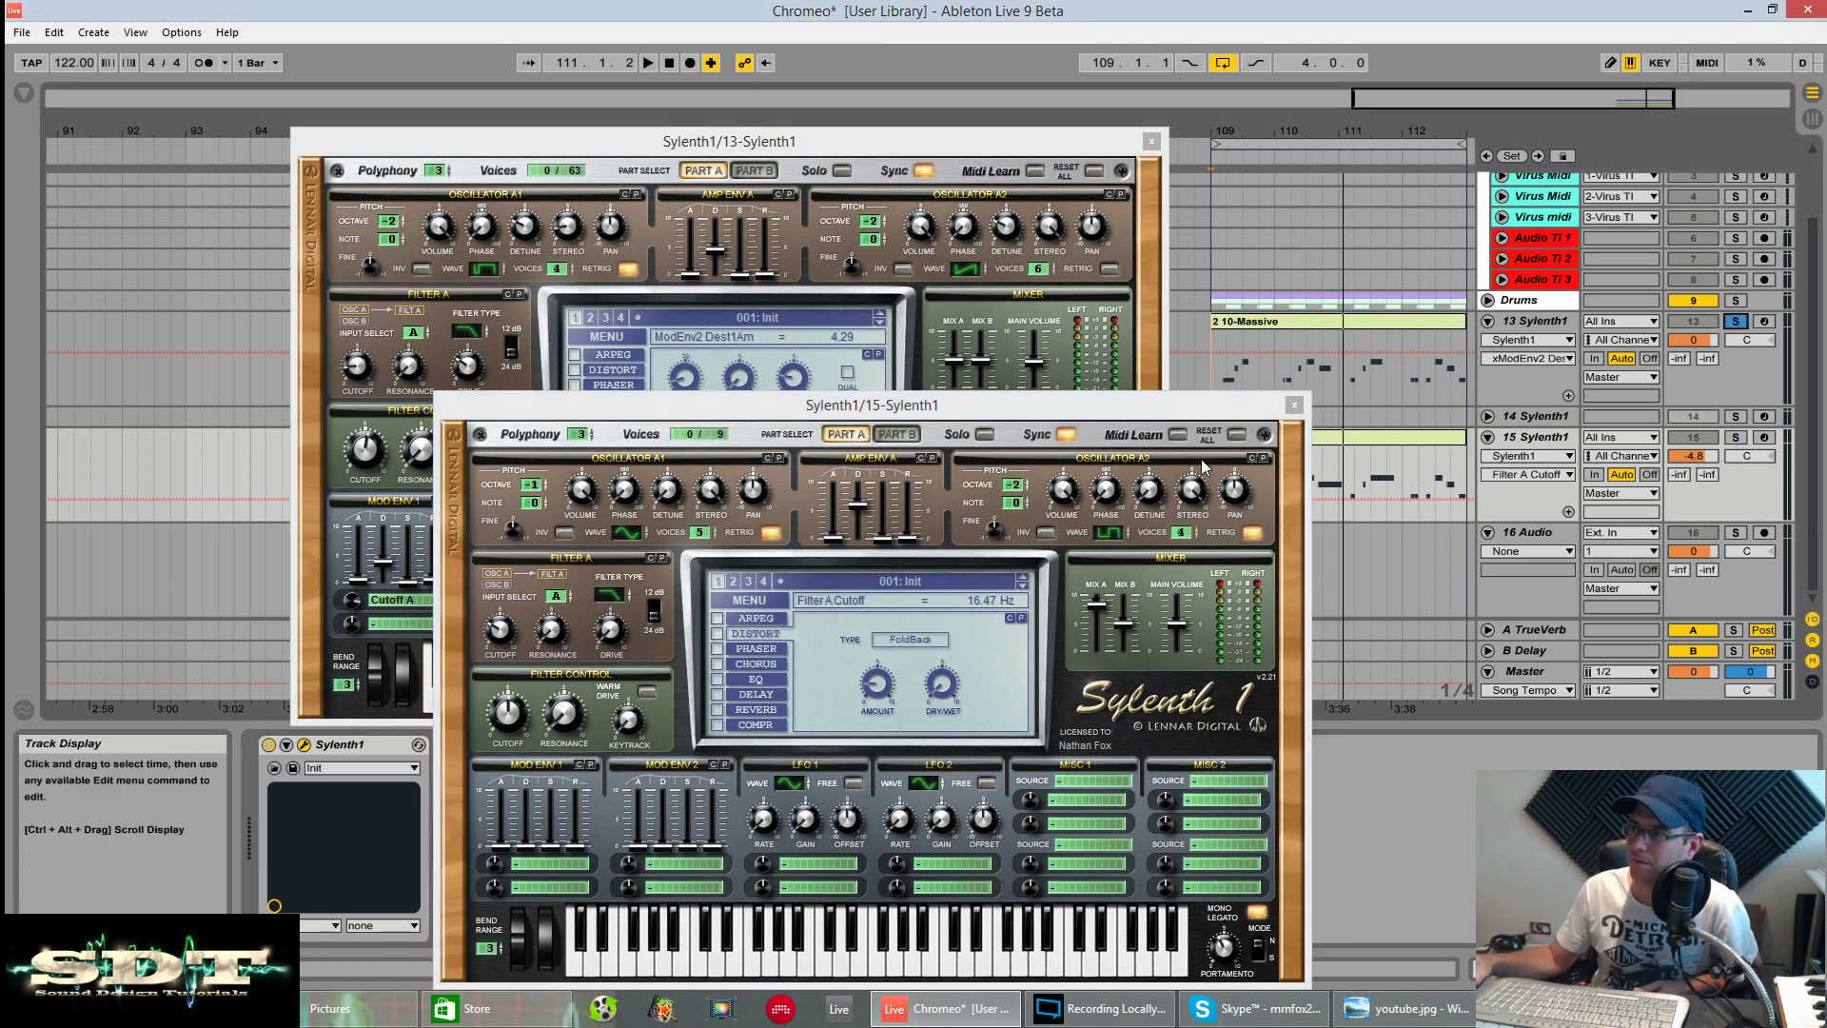
{"action": "left_click", "coordinate": [1293, 406]}
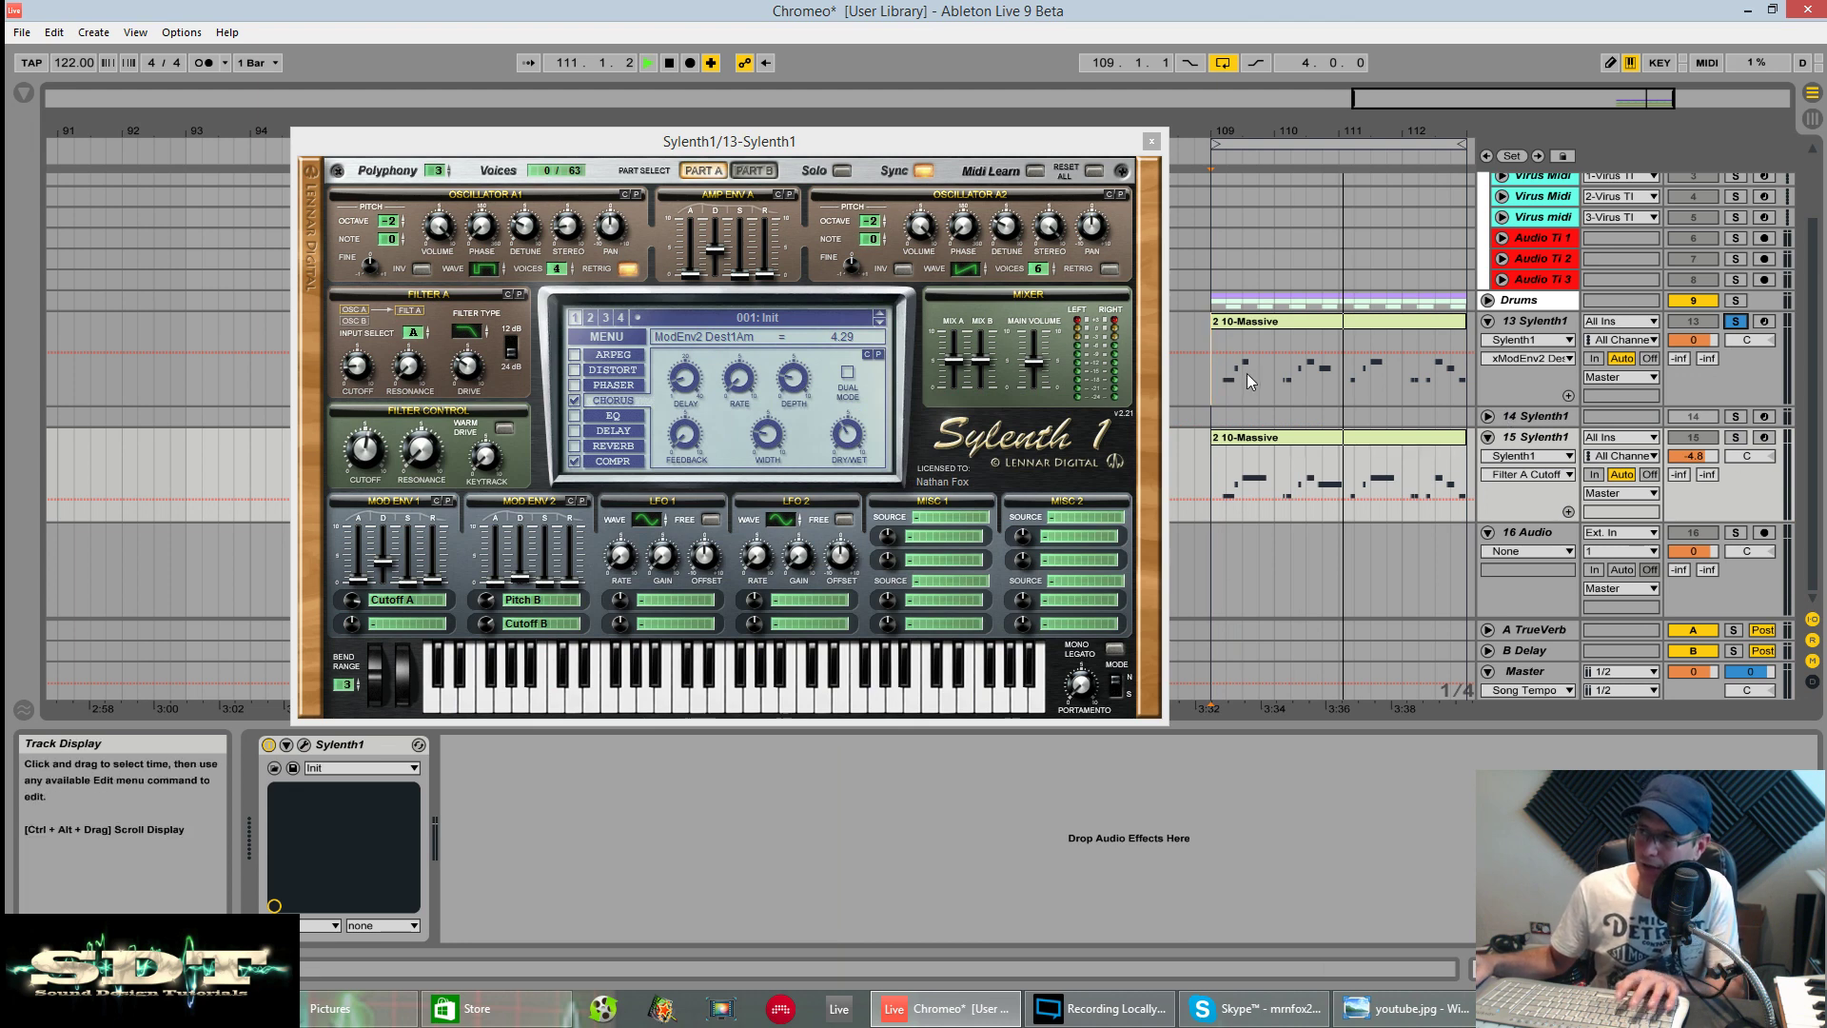
{"action": "key", "text": "space"}
{"action": "key", "text": "space"}
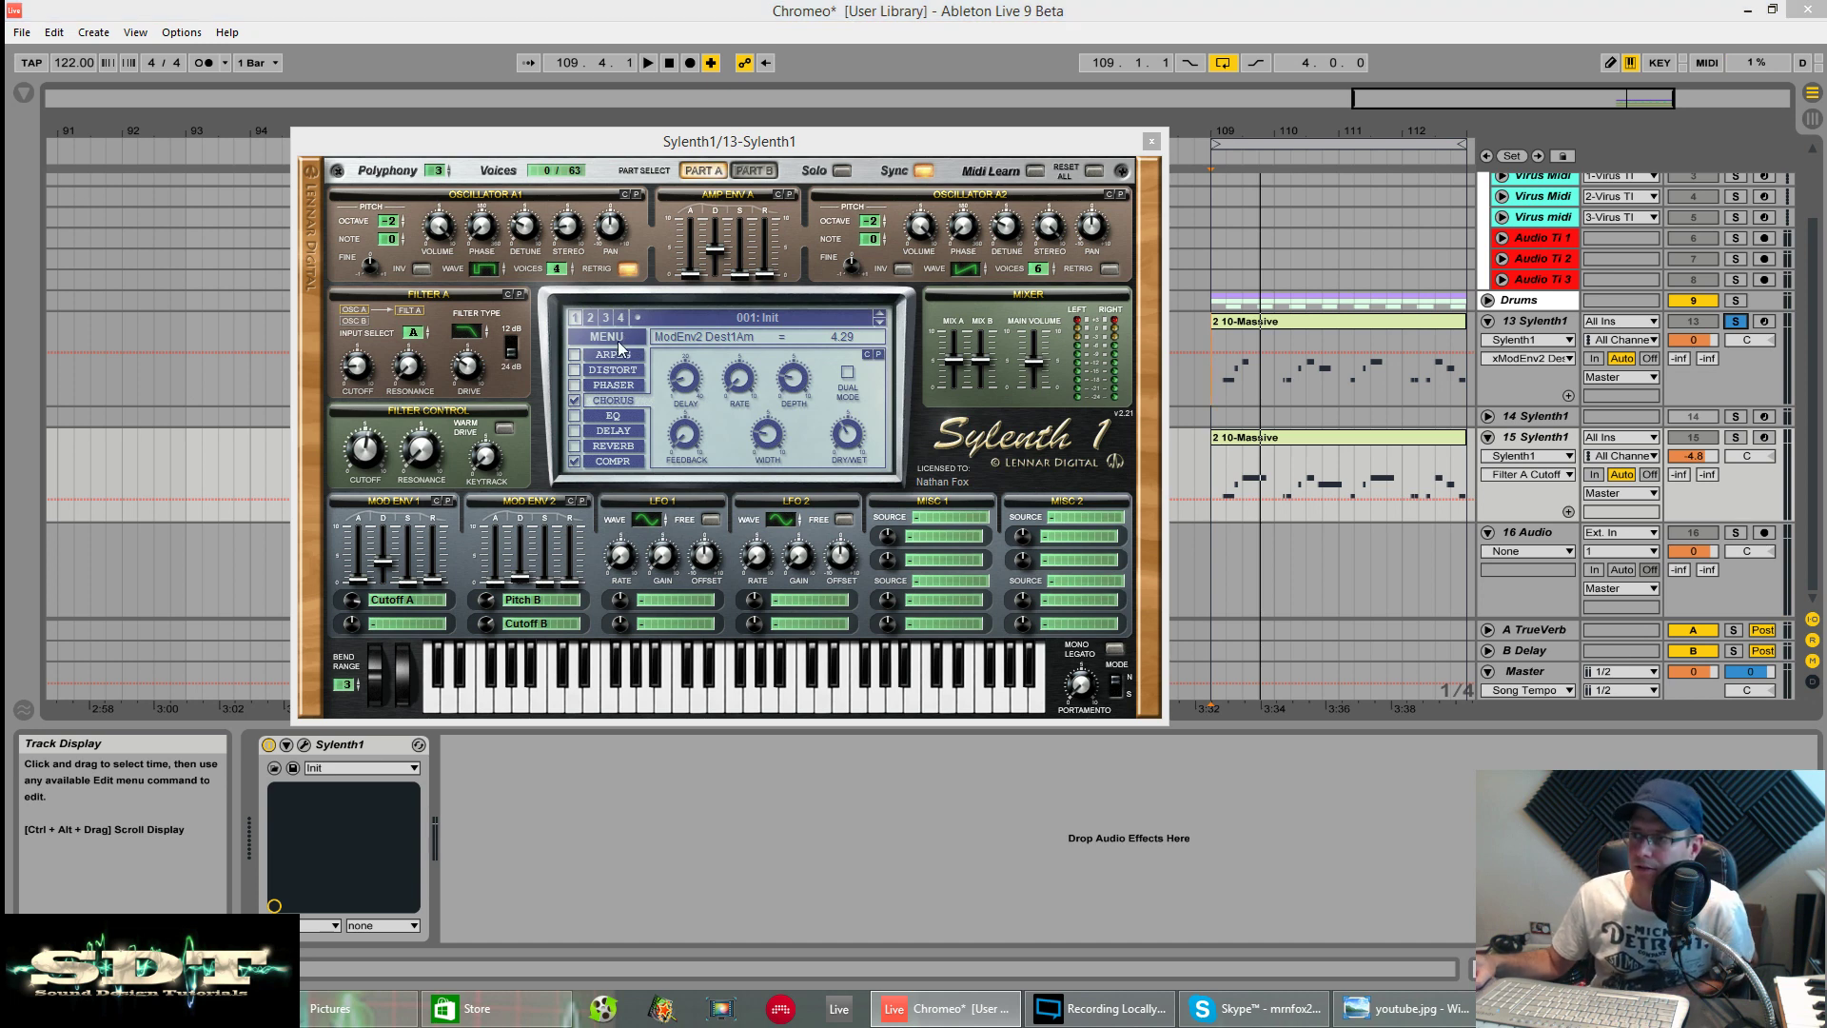
Initialise the track 13 Sylenth1 preset and set oscillator A1 to a QPulse wave with 4 voices.
{"action": "left_click", "coordinate": [618, 342]}
{"action": "left_click", "coordinate": [661, 554]}
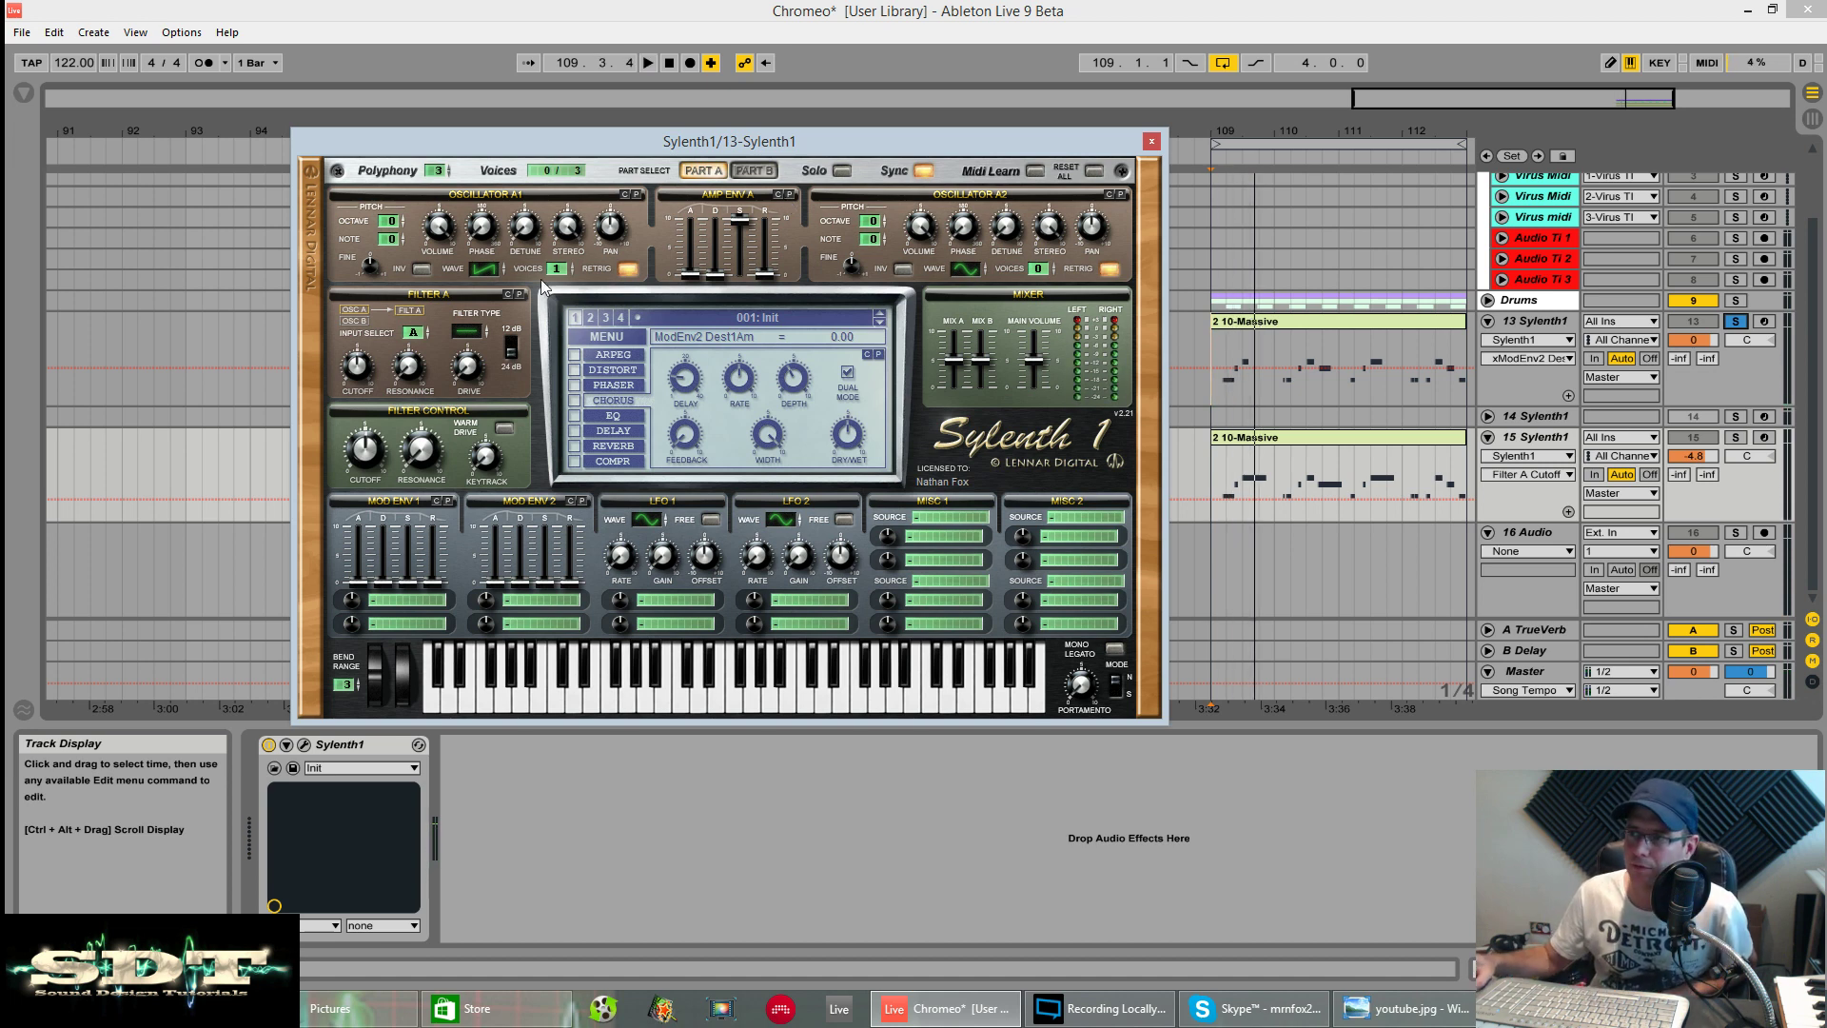
{"action": "left_click", "coordinate": [486, 269]}
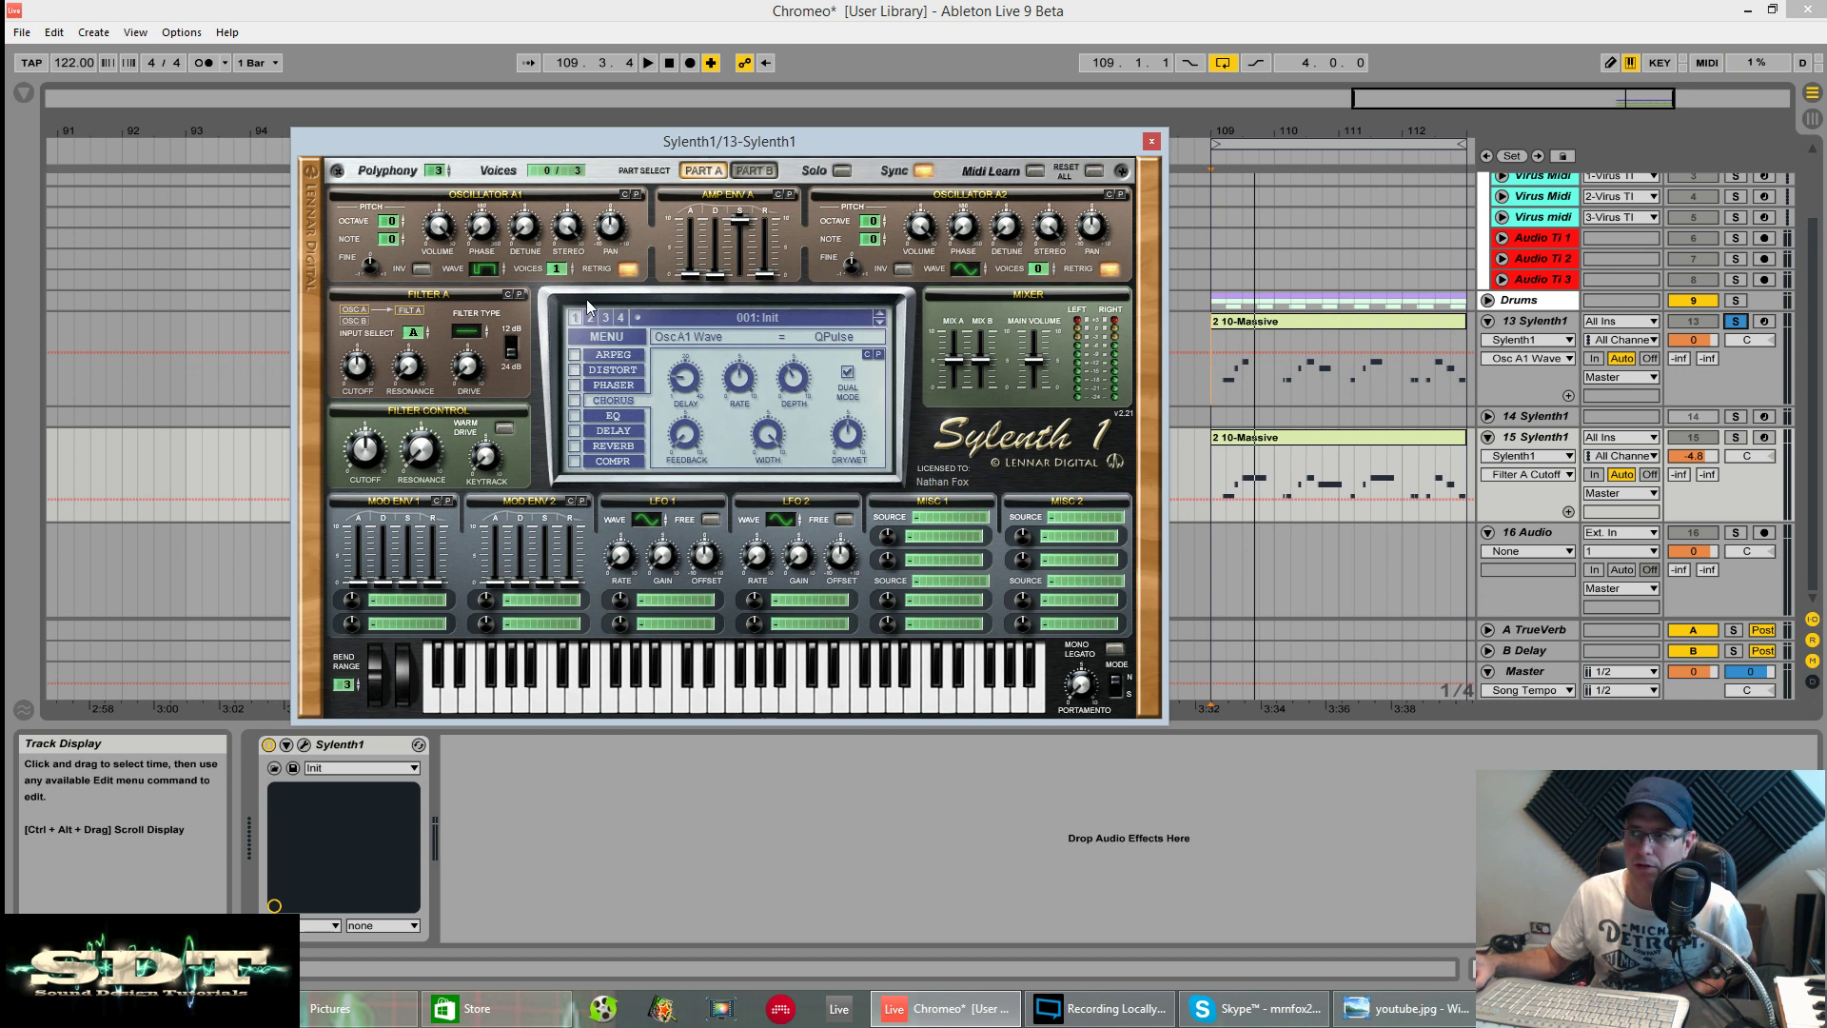
{"action": "left_click_drag", "start_coordinate": [561, 276], "coordinate": [561, 247]}
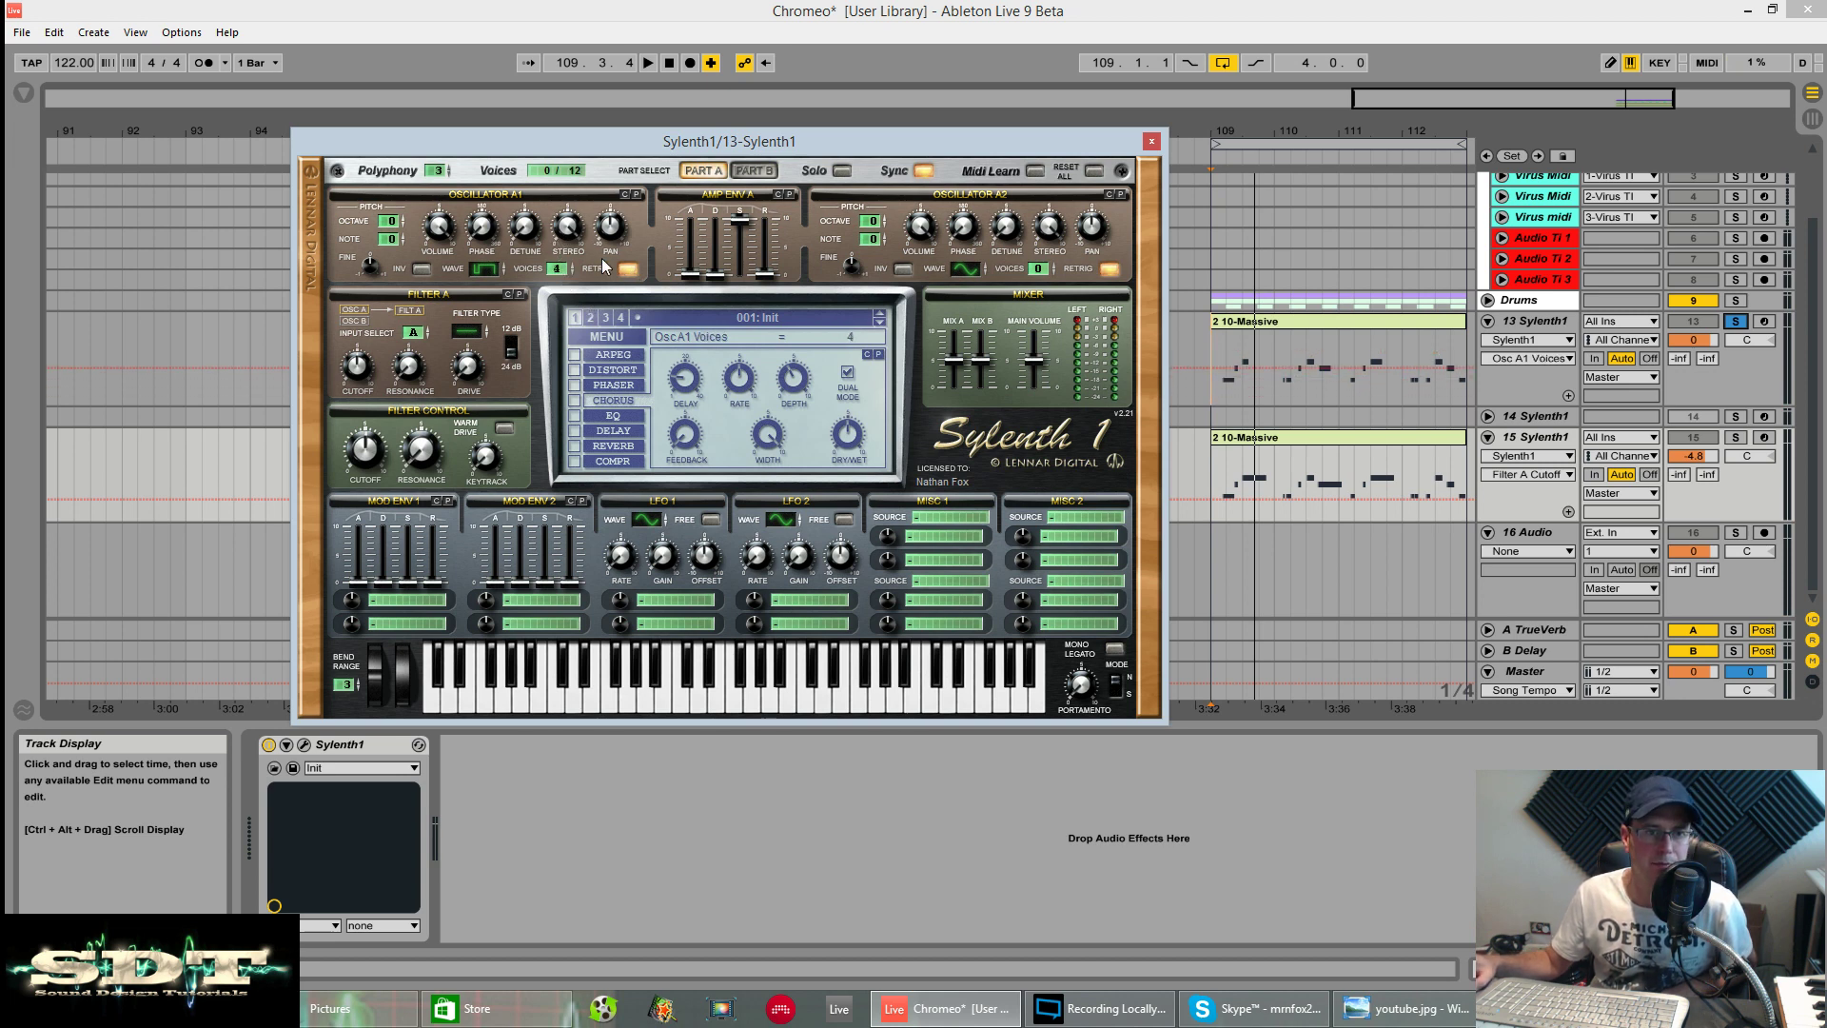
Set oscillator A1's phase to 0 degrees and octave to -2, adjusting its stereo spread while auditioning the loop.
{"action": "left_click", "coordinate": [470, 244]}
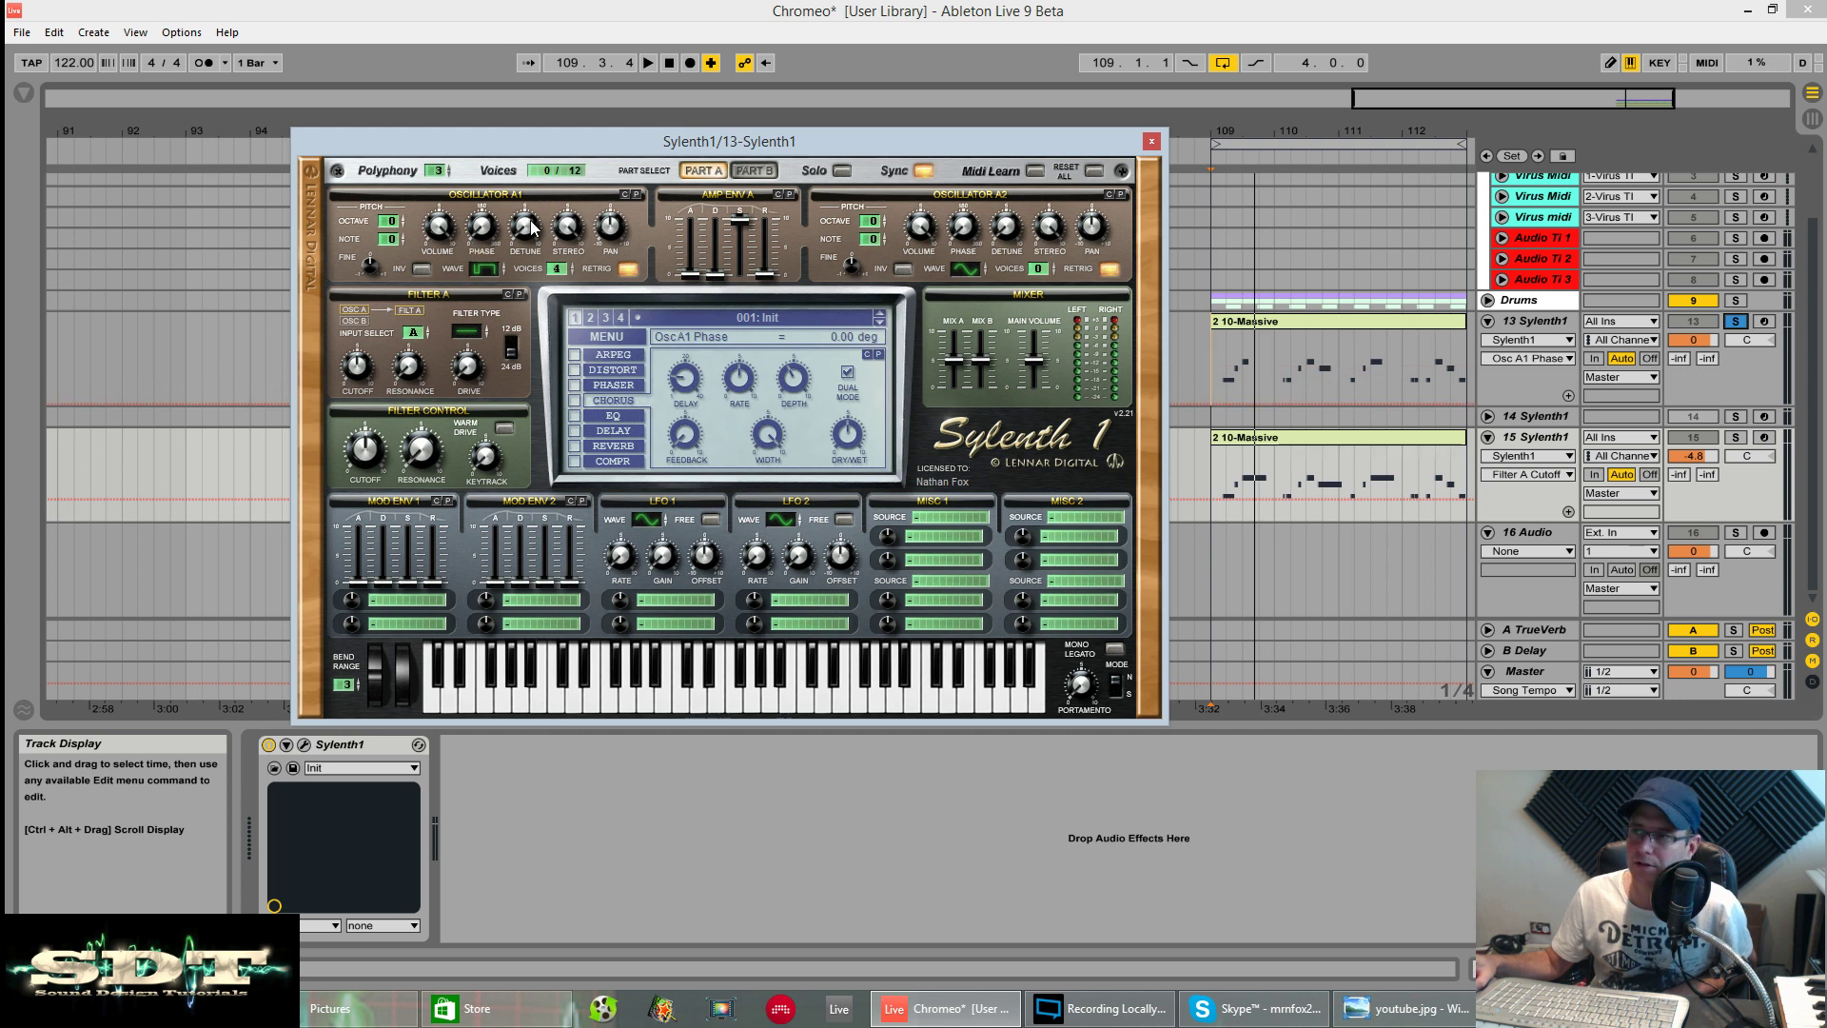
{"action": "left_click_drag", "start_coordinate": [521, 236], "coordinate": [567, 214]}
{"action": "key", "text": "space"}
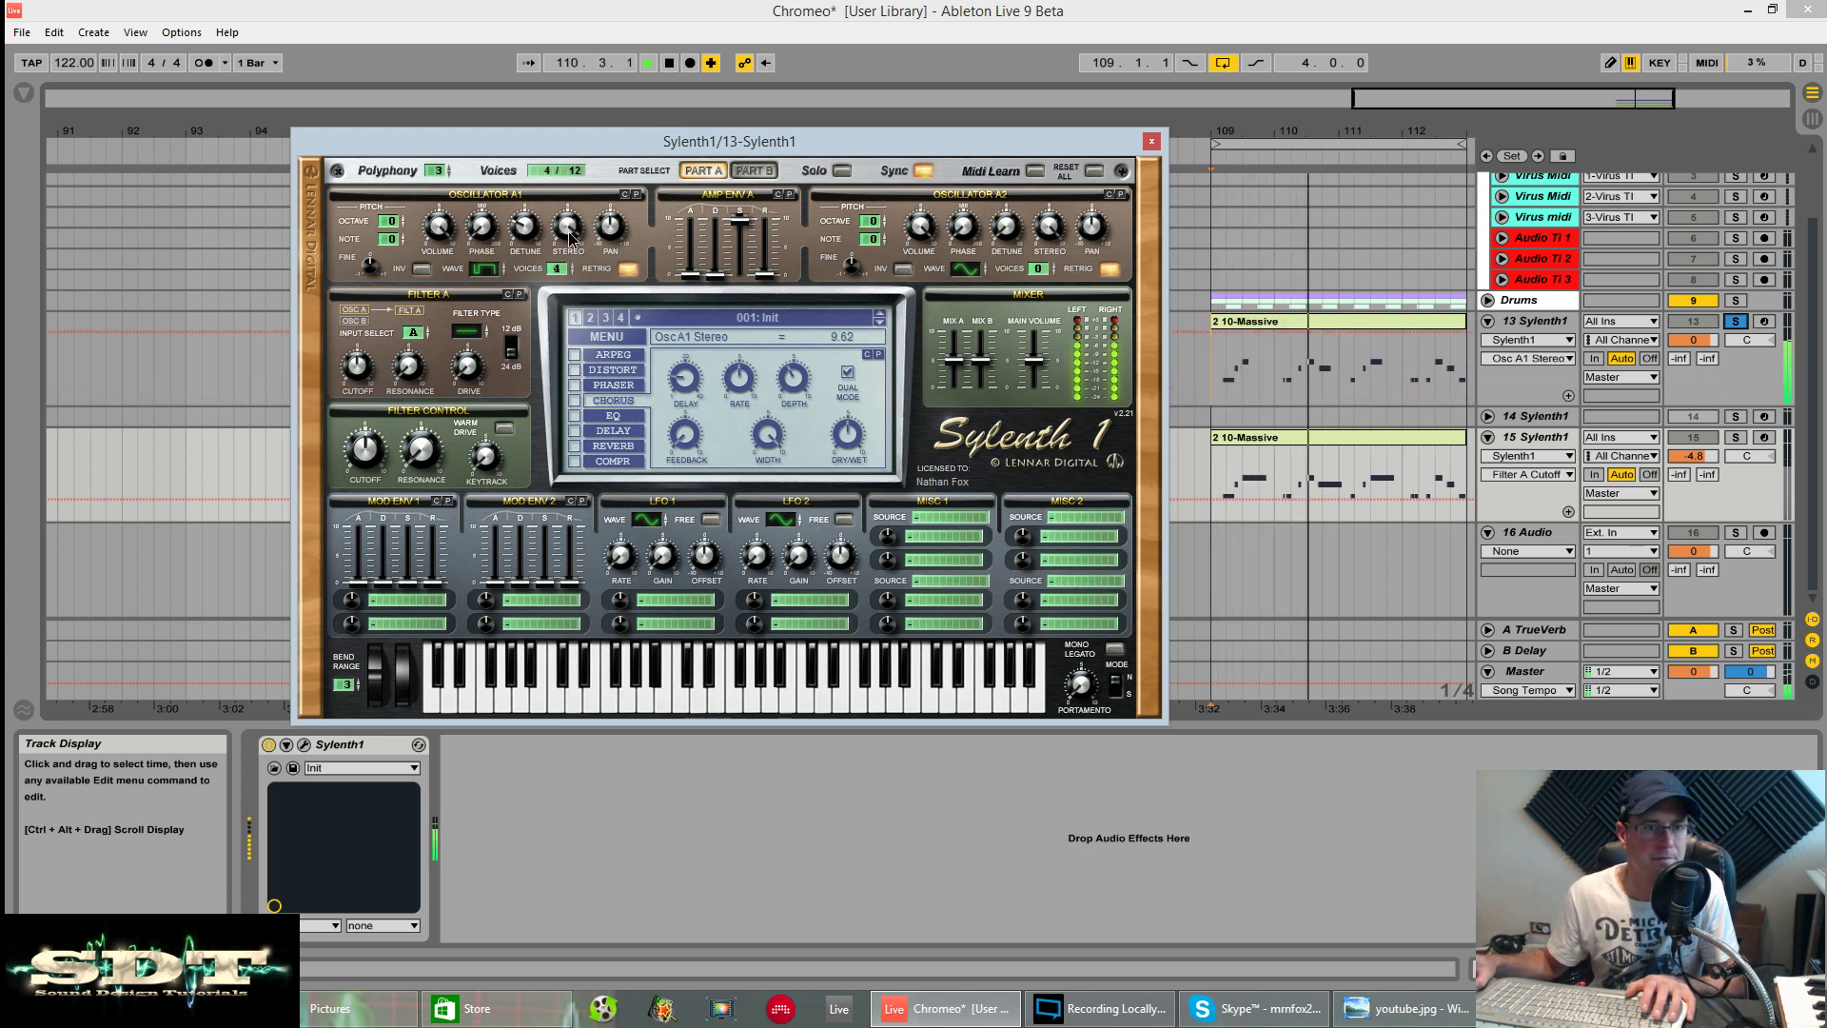
{"action": "key", "text": "space"}
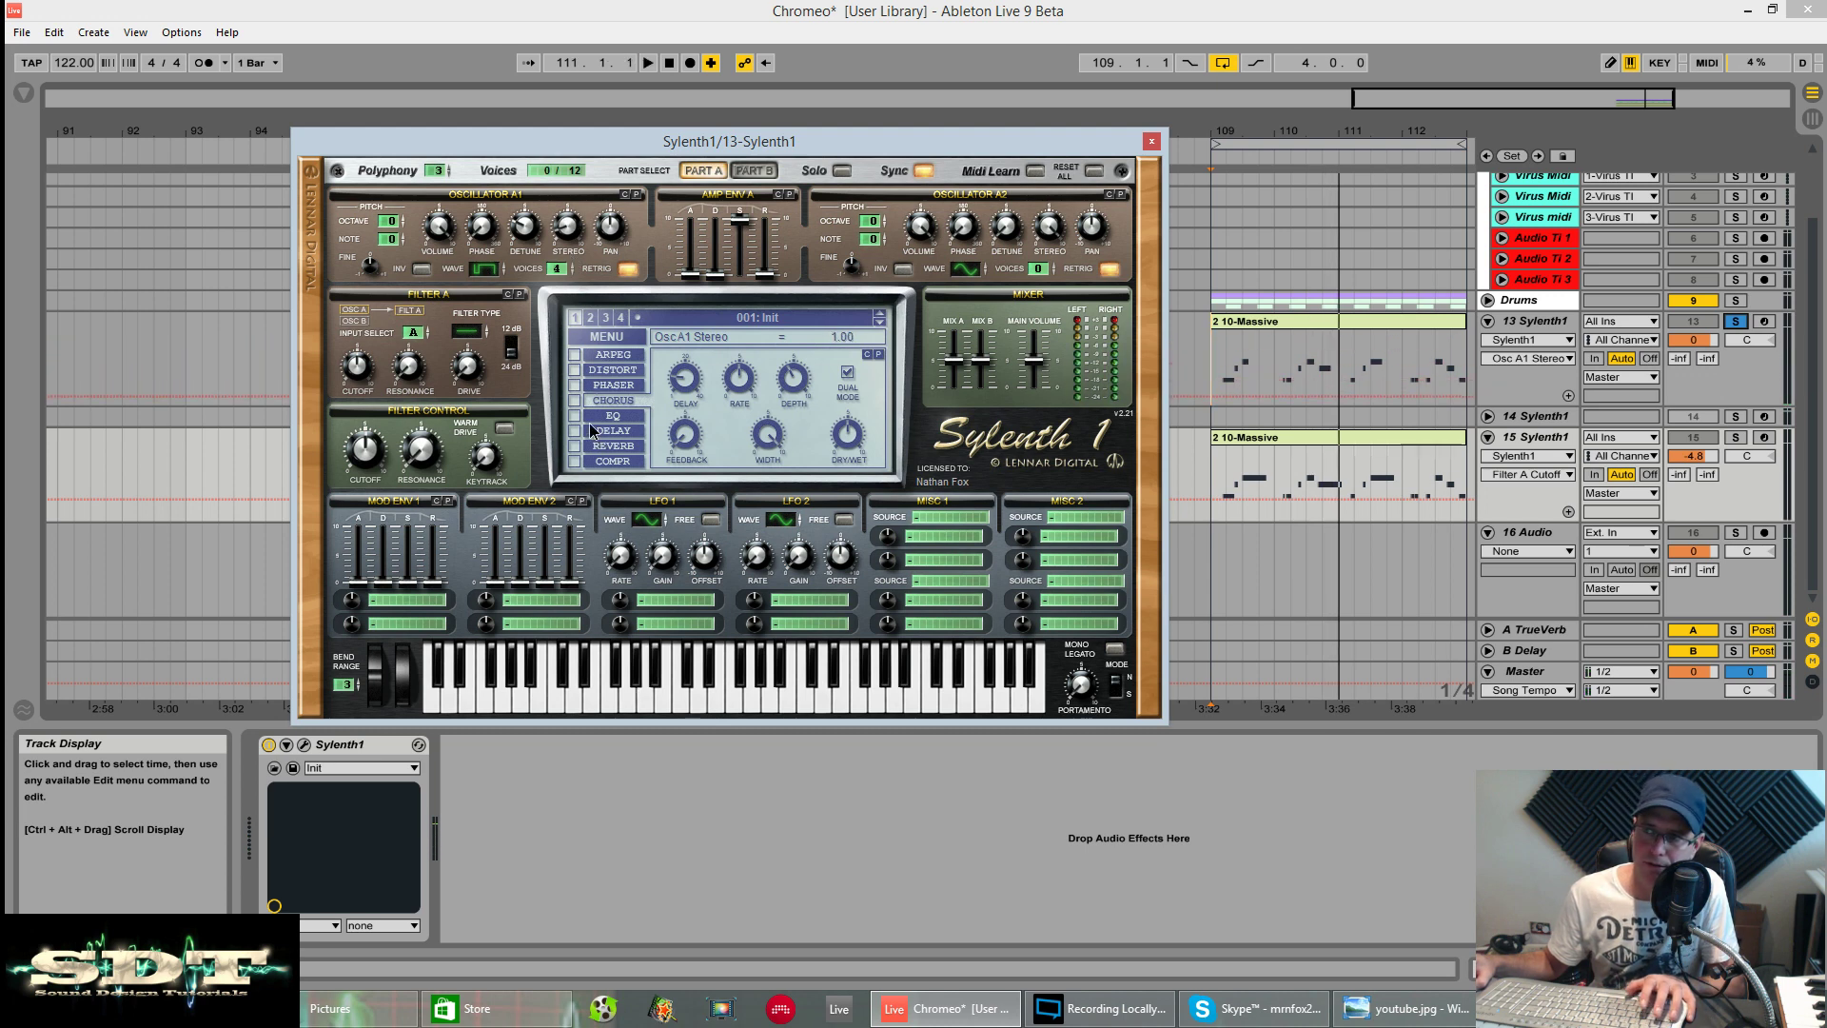
{"action": "key", "text": "space"}
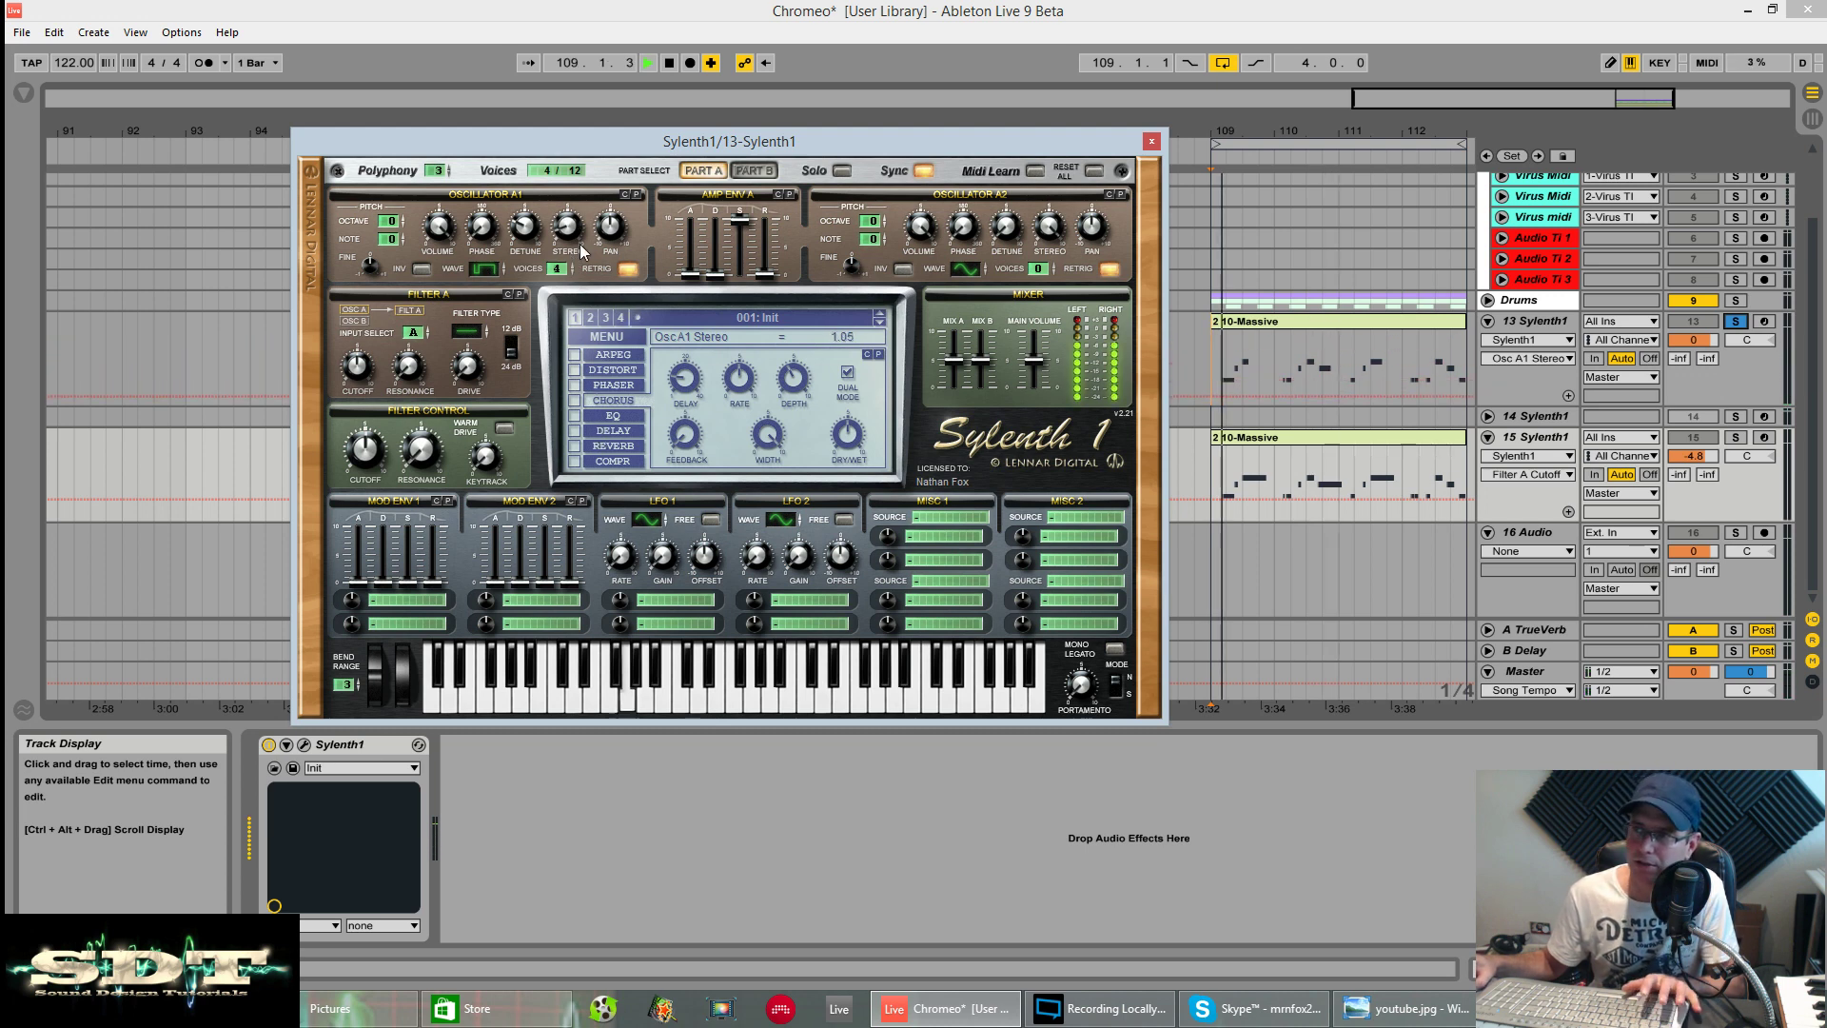
{"action": "left_click_drag", "start_coordinate": [422, 233], "coordinate": [505, 255]}
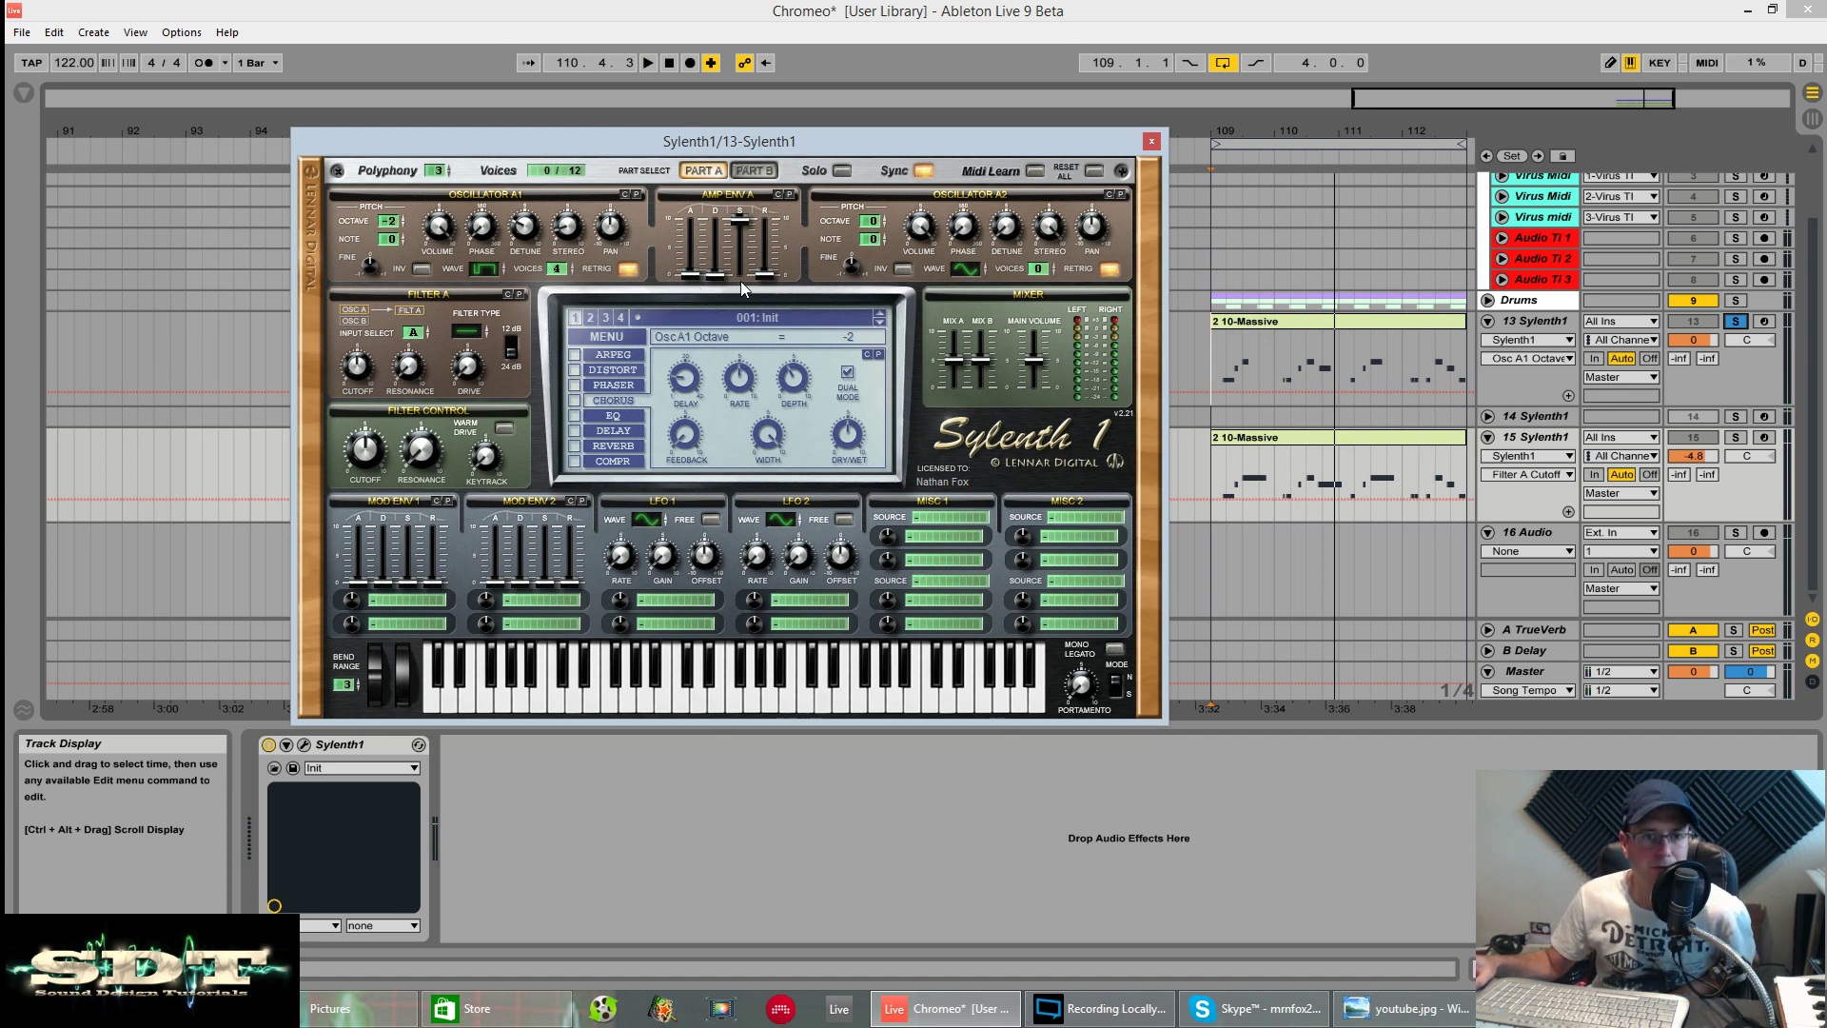
Shape Amp Env A with release 0.27, minimum sustain and decay 4.20, and audition the loop.
{"action": "left_click", "coordinate": [764, 274]}
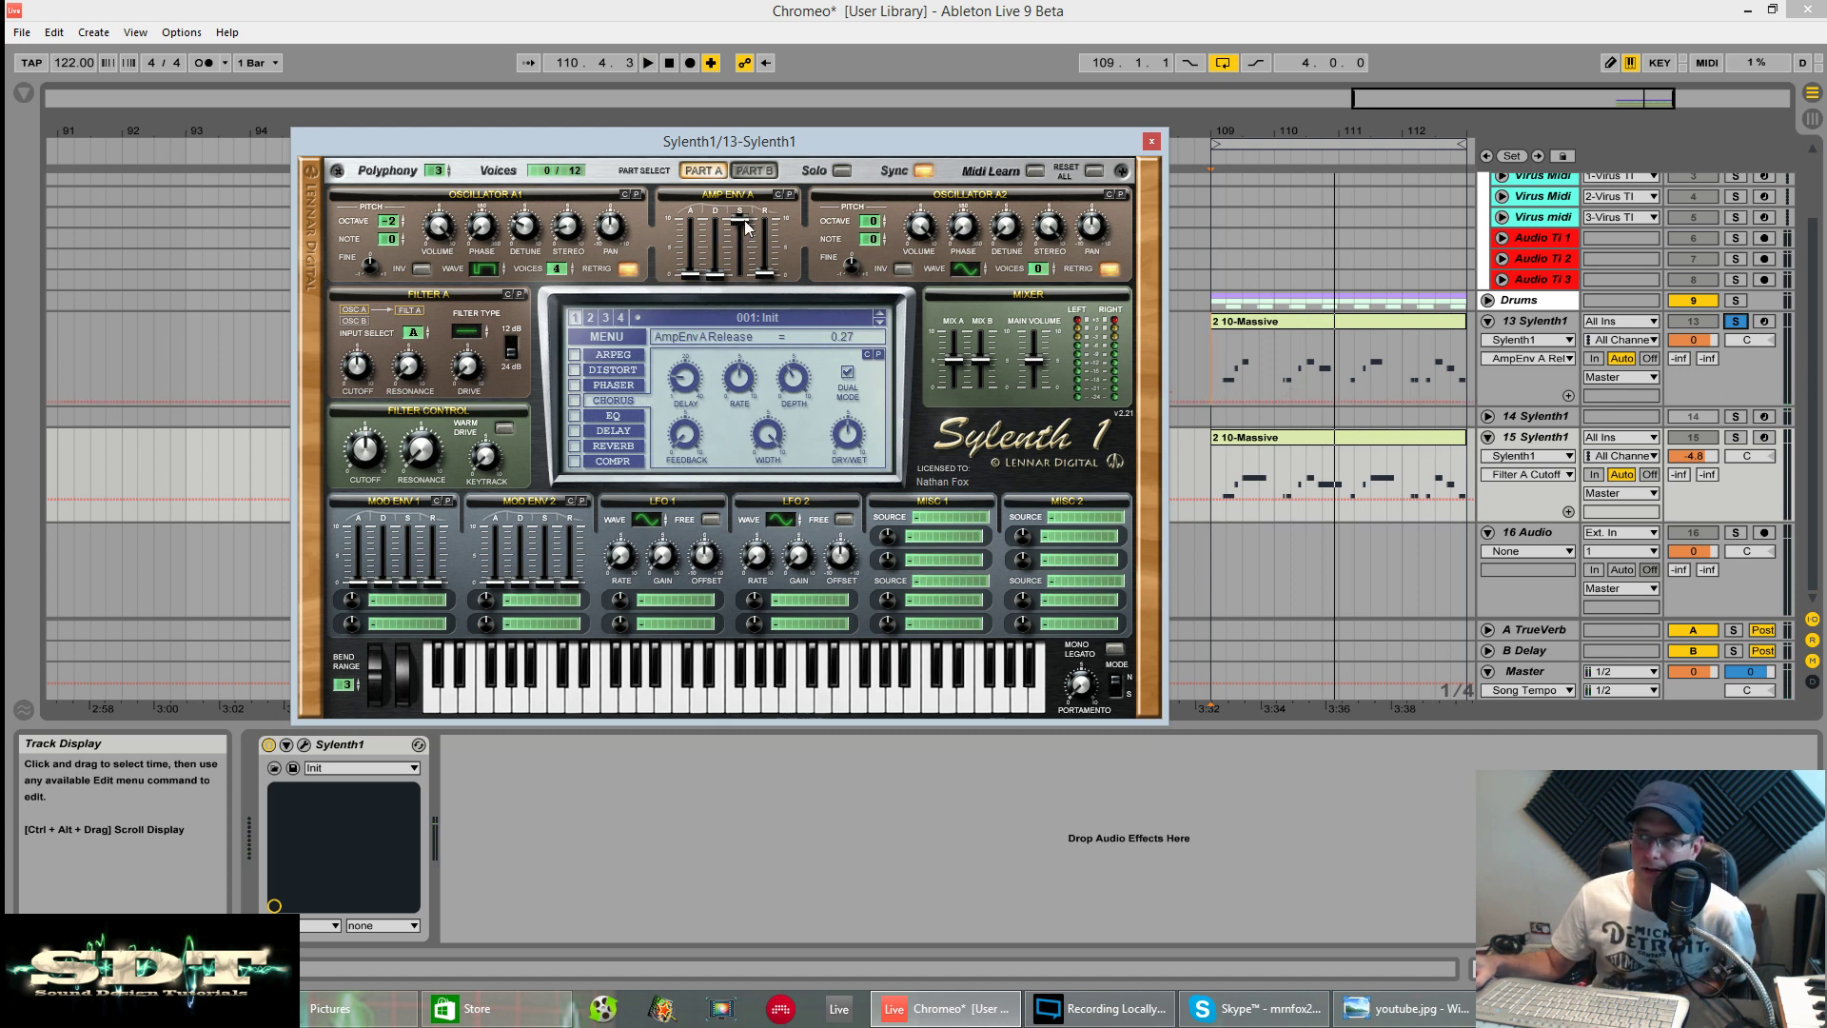
{"action": "left_click_drag", "start_coordinate": [747, 226], "coordinate": [740, 281]}
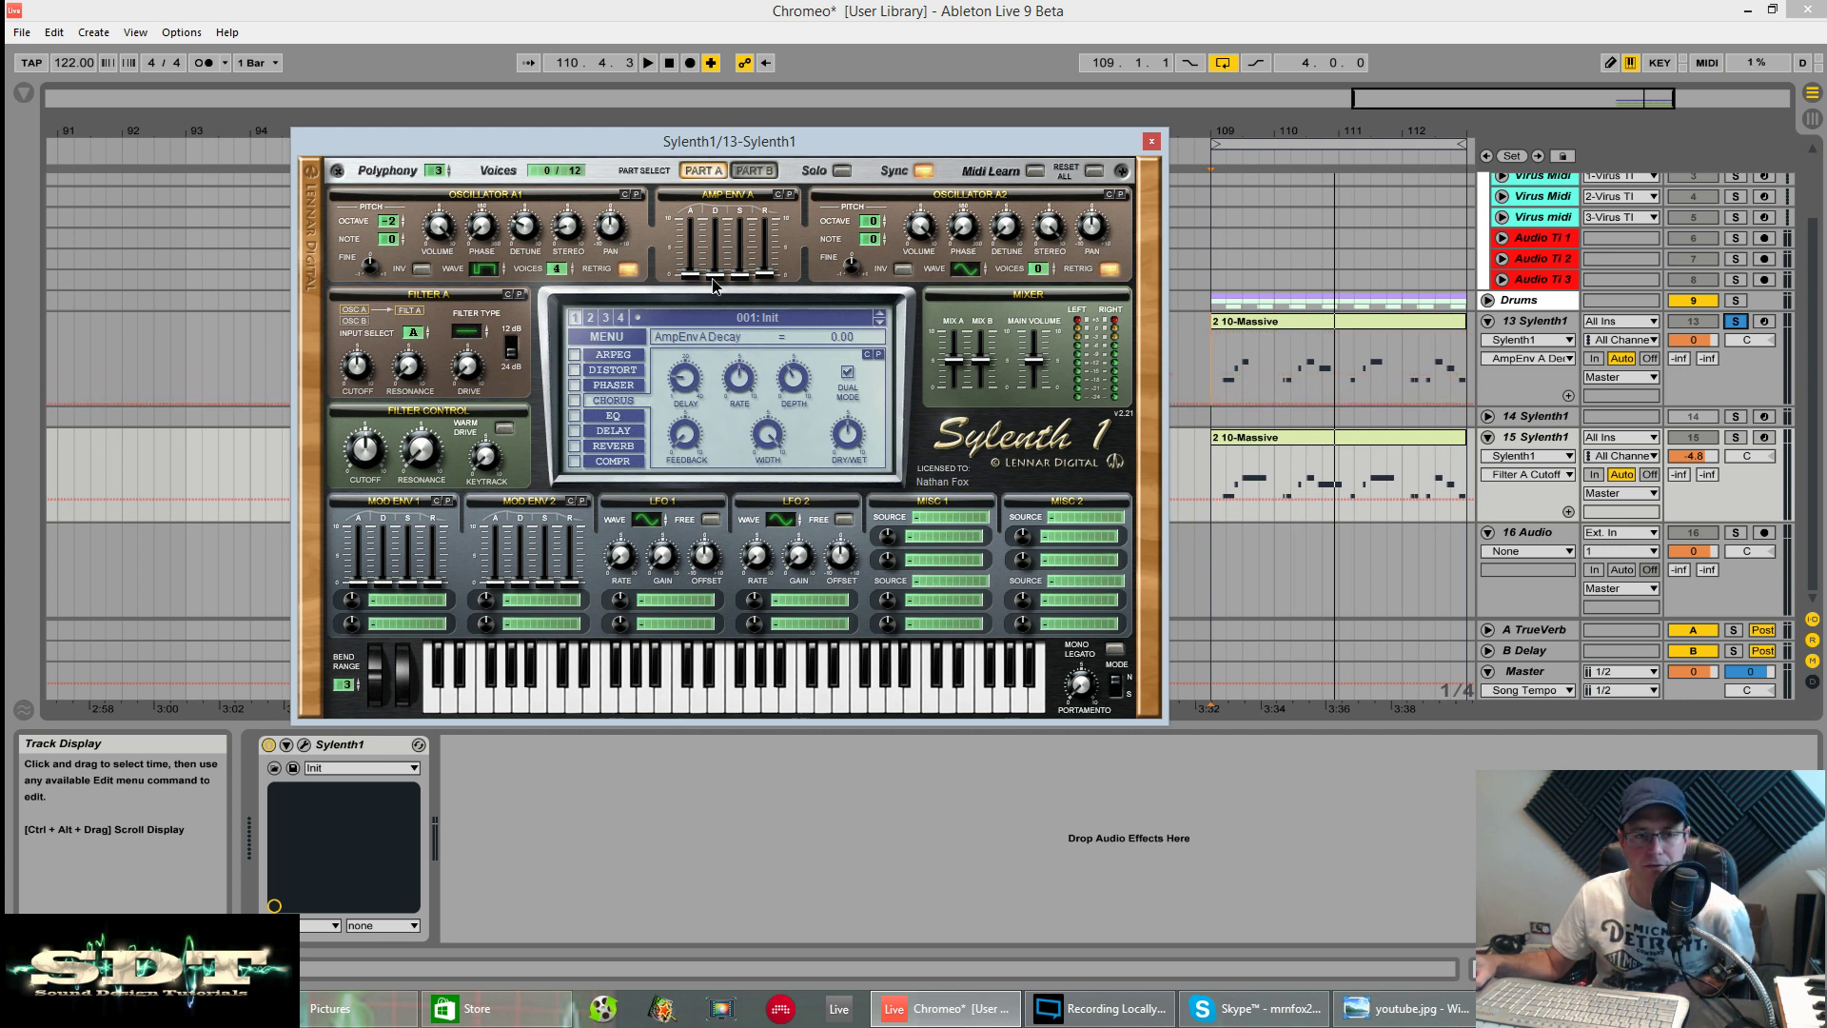
{"action": "left_click_drag", "start_coordinate": [714, 284], "coordinate": [728, 220]}
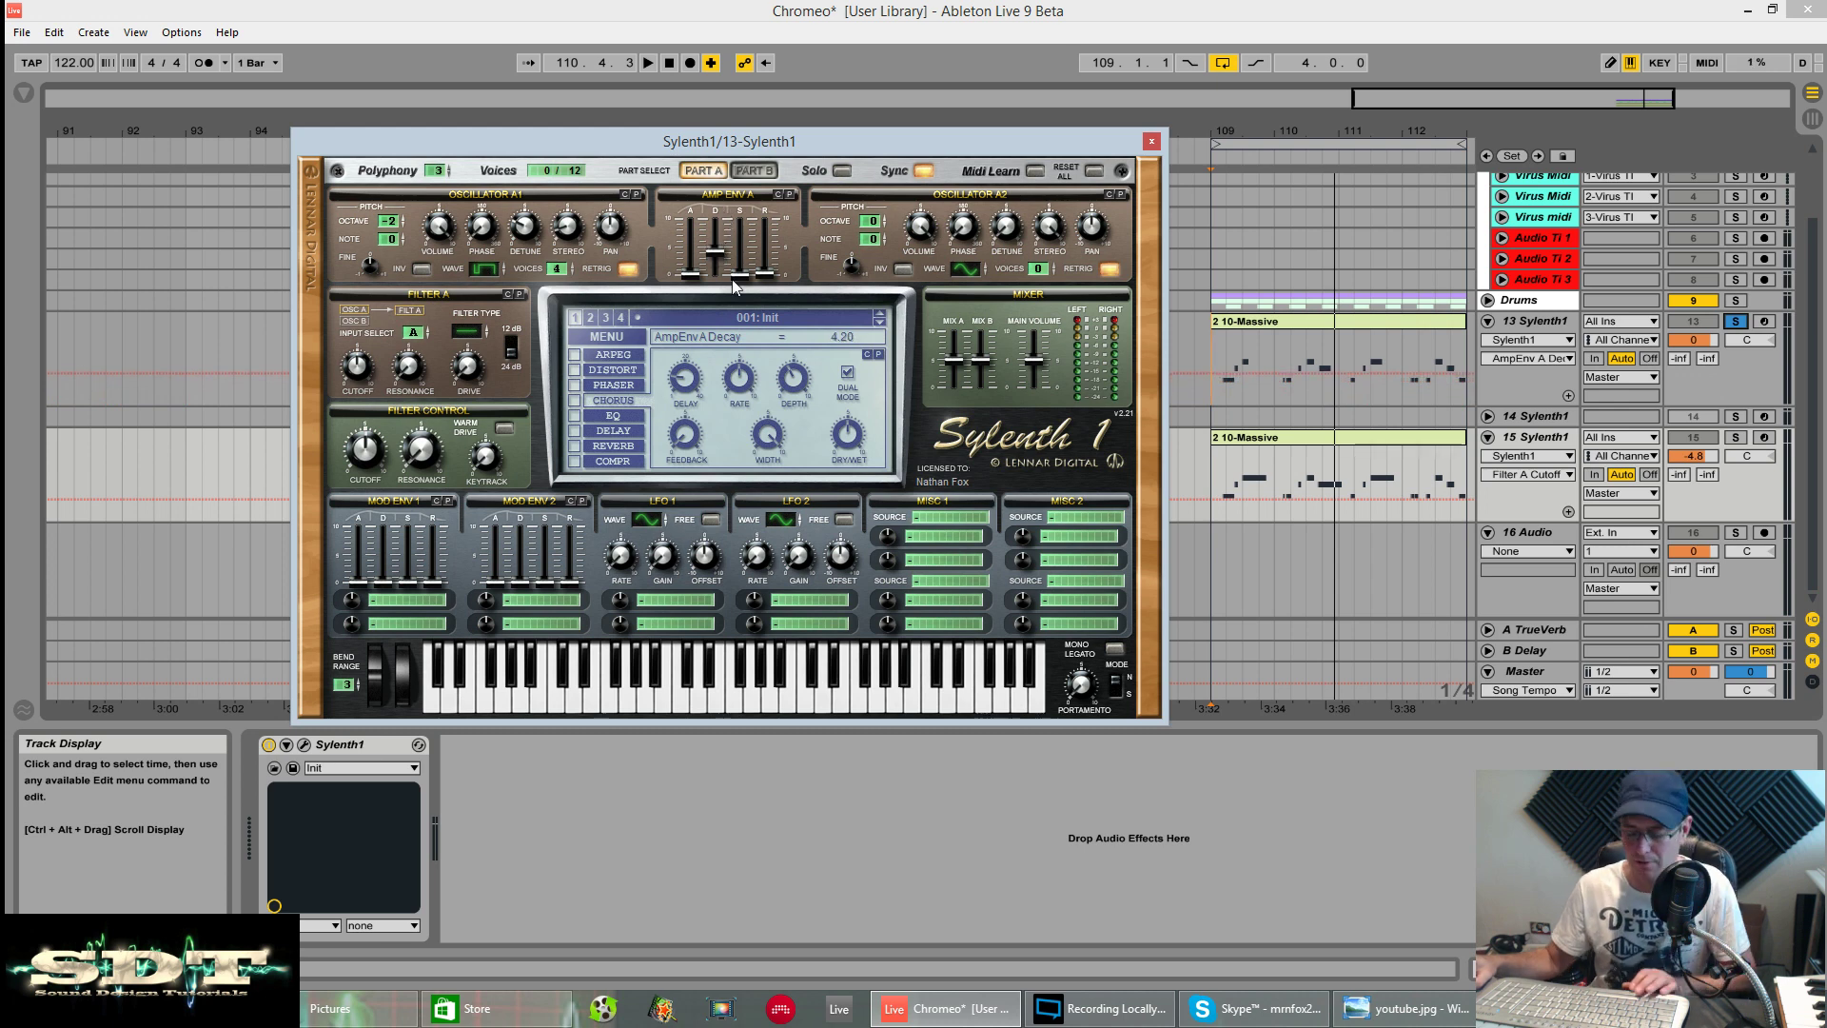
{"action": "key", "text": "space"}
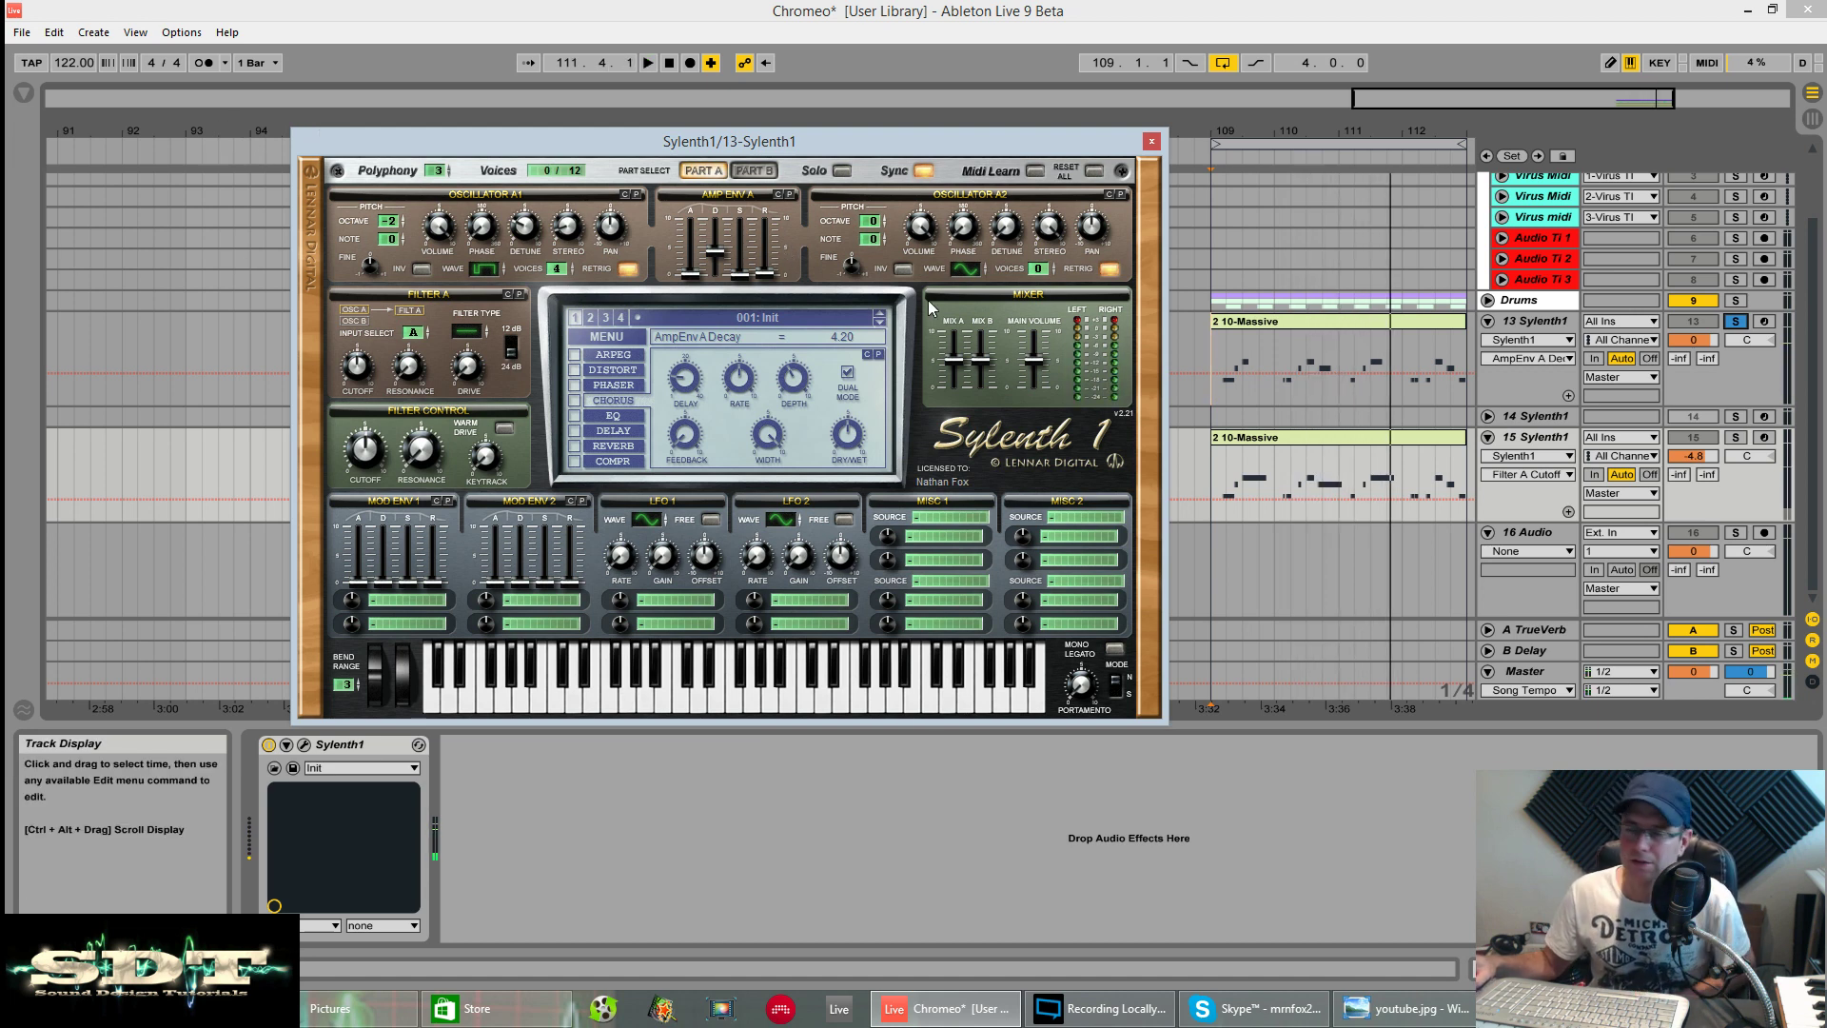
Set oscillator A2 to a Saw wave with 6 voices, retrigger off and octave -2.
{"action": "left_click", "coordinate": [964, 269]}
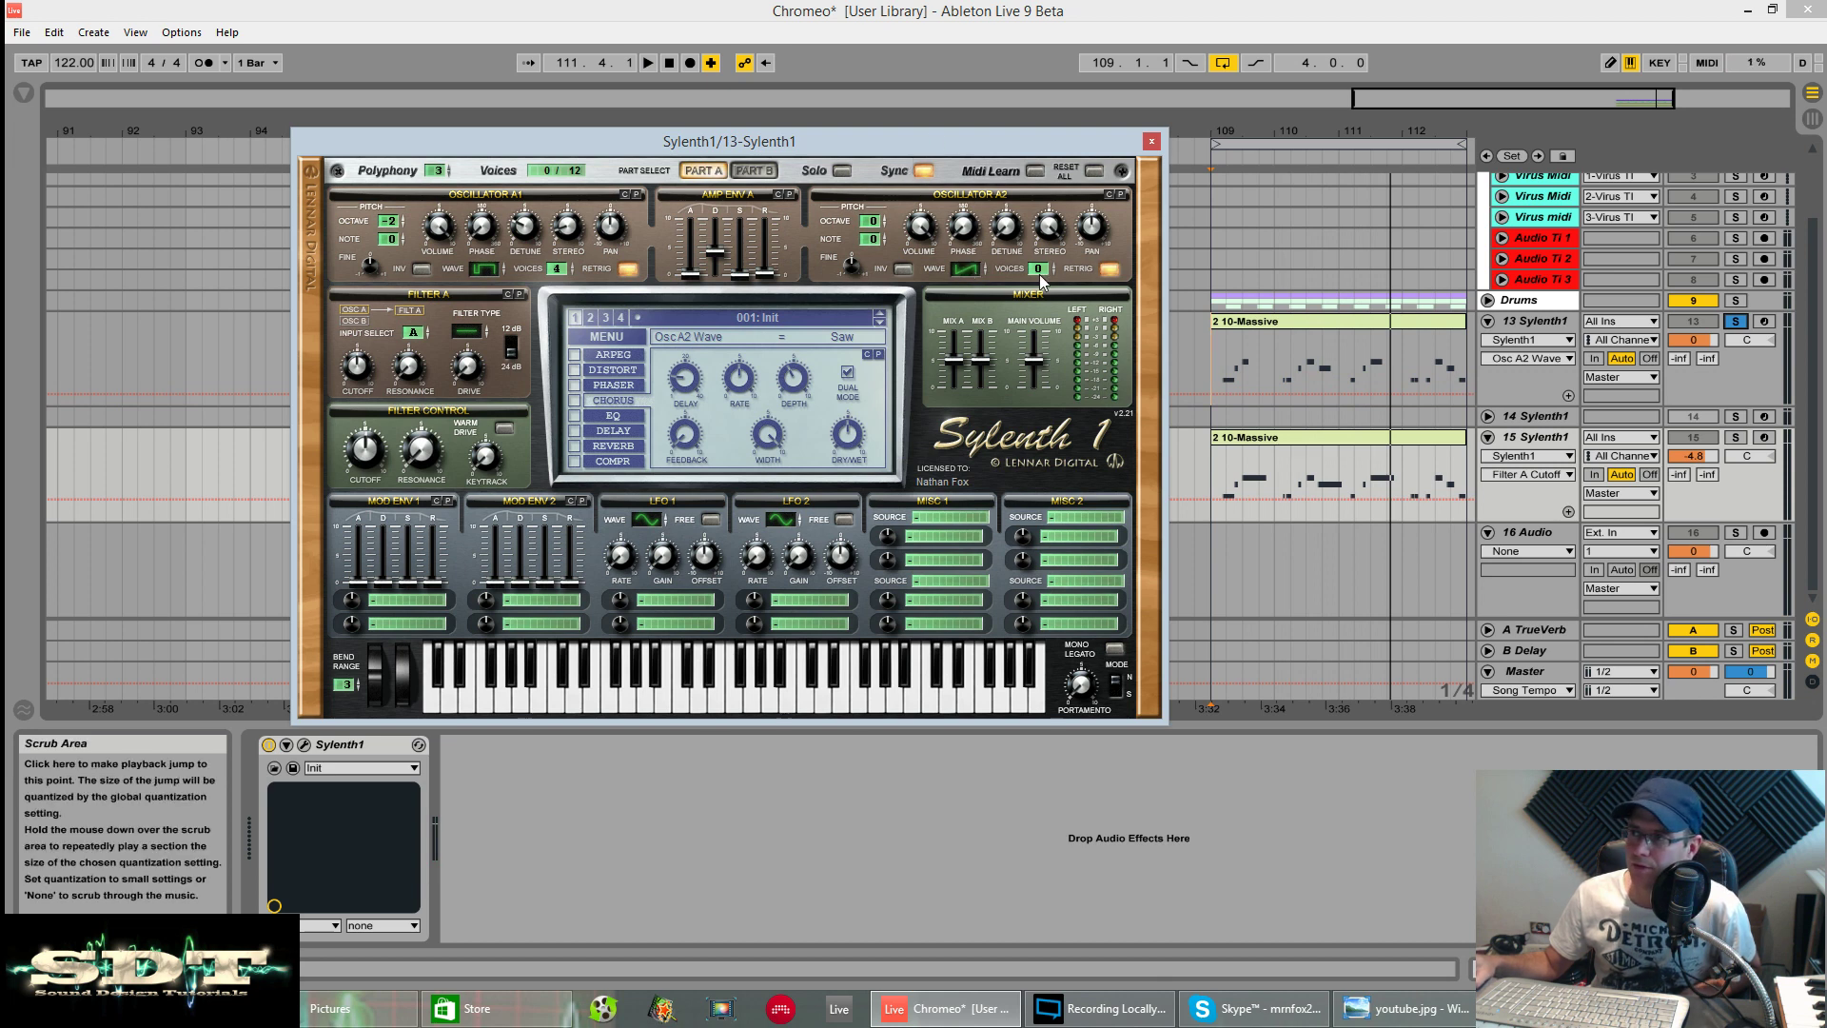
{"action": "left_click_drag", "start_coordinate": [1040, 269], "coordinate": [1040, 195]}
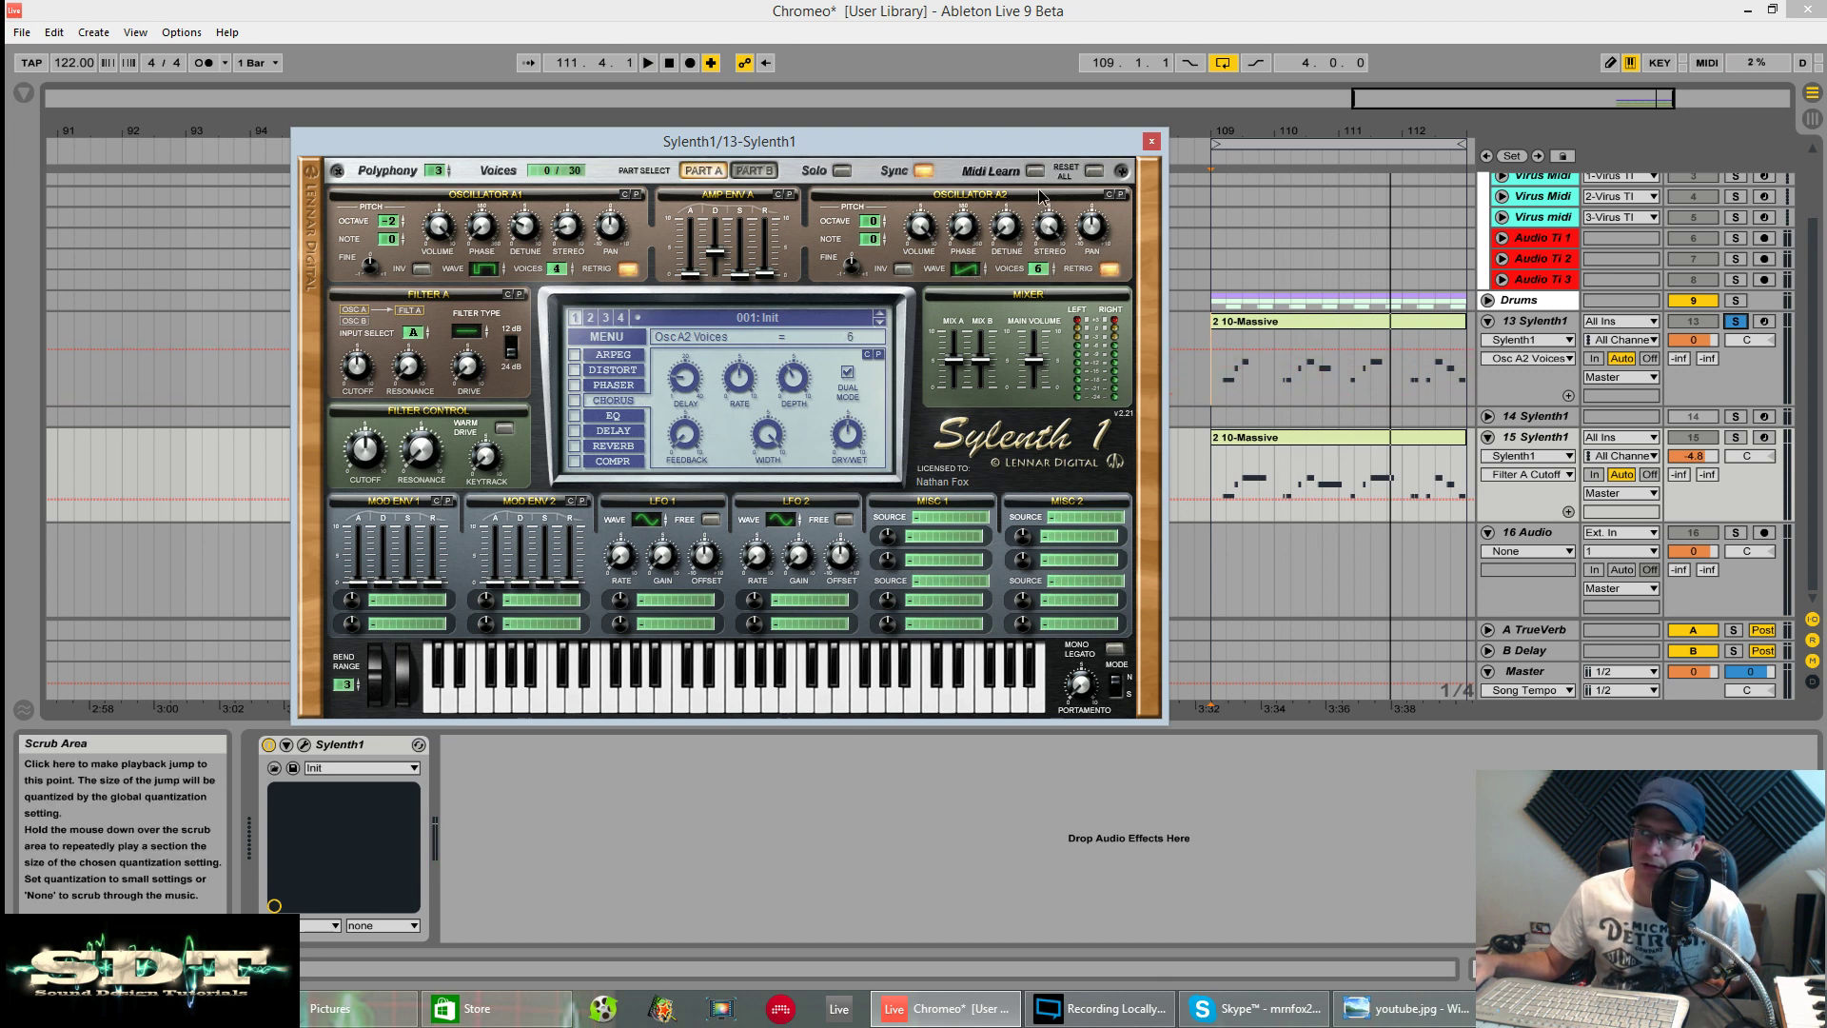
{"action": "left_click", "coordinate": [1109, 270]}
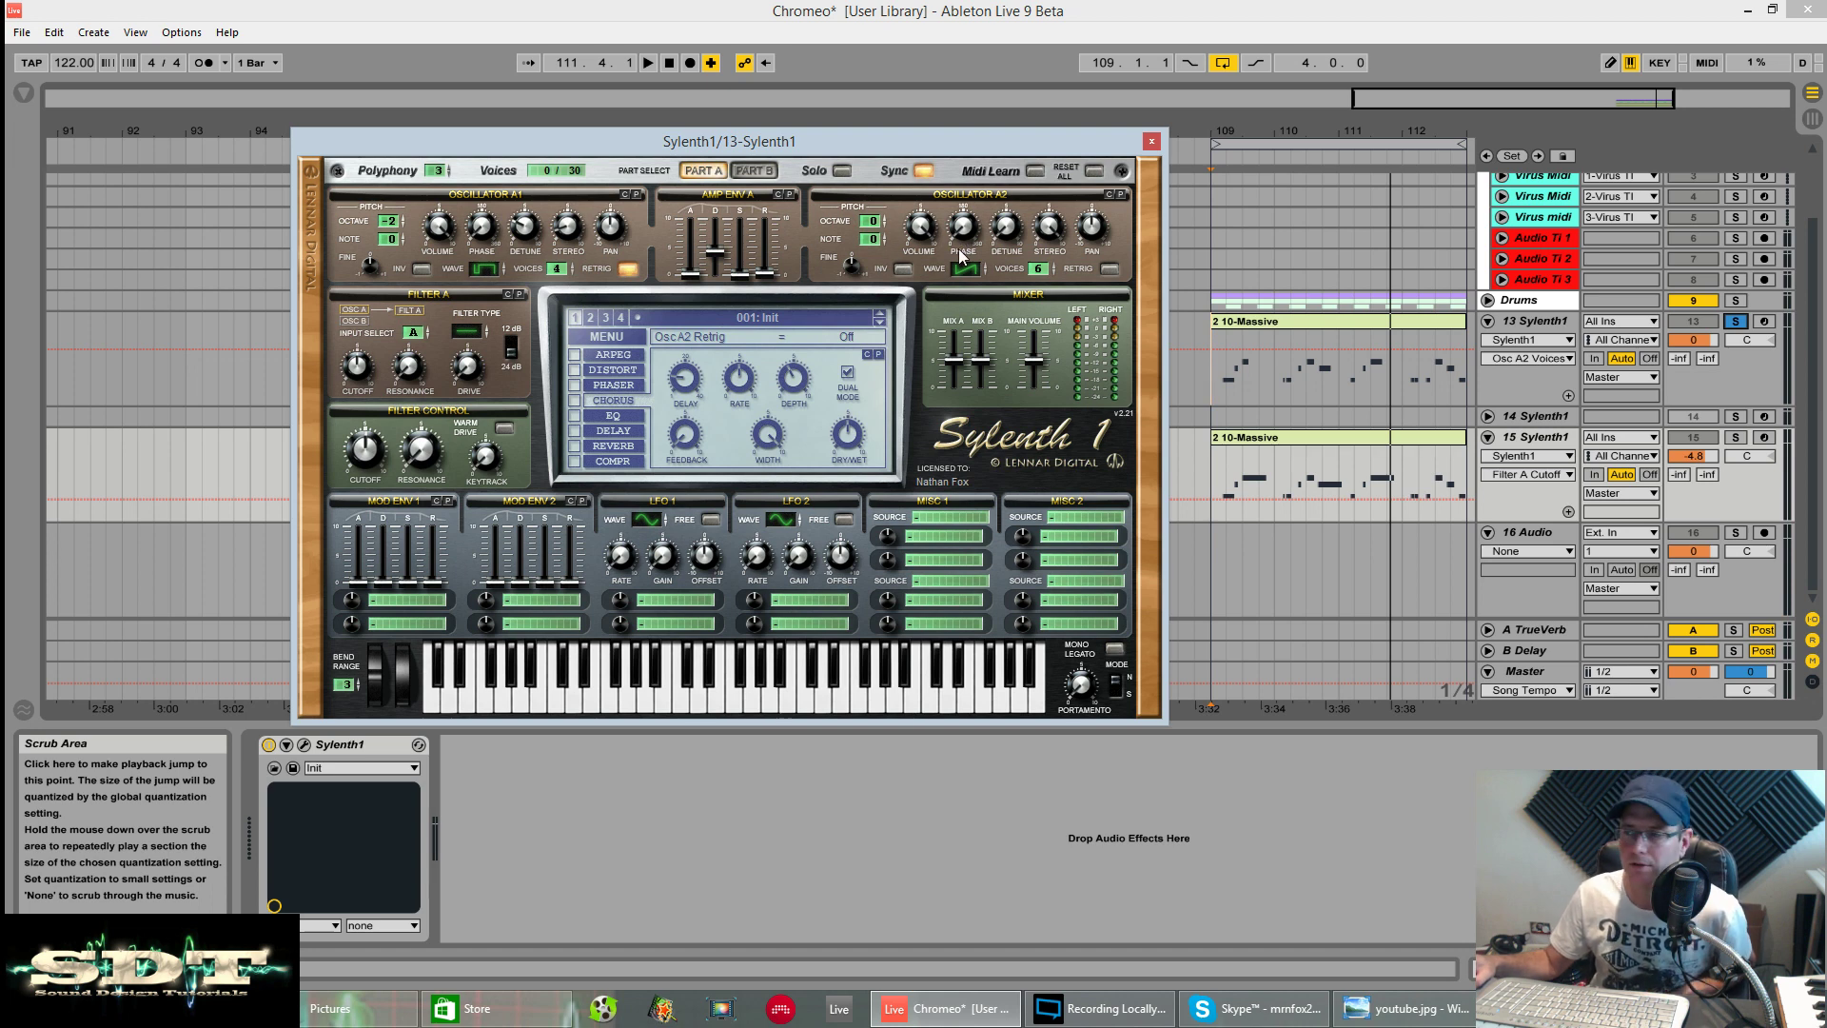
{"action": "left_click_drag", "start_coordinate": [885, 231], "coordinate": [869, 253]}
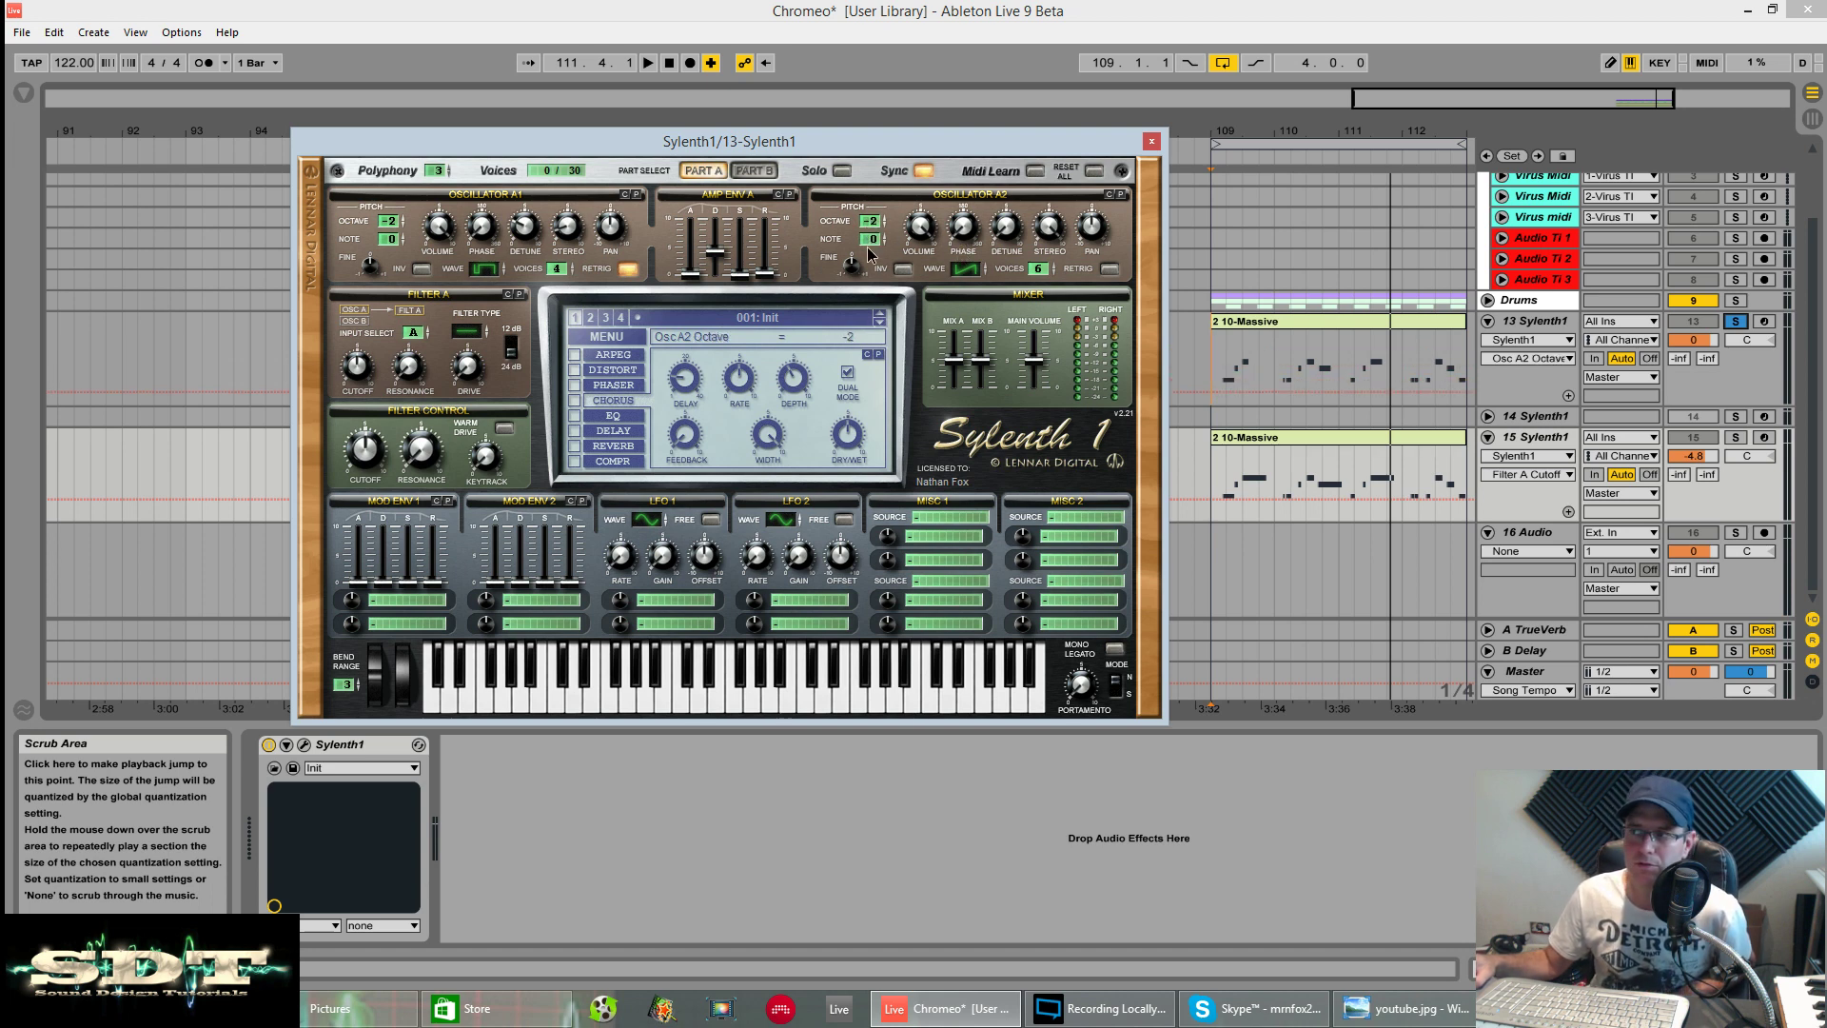
Raise oscillator A2's detune and set oscillator A1's volume to 10.00 while auditioning the loop.
{"action": "left_click", "coordinate": [1004, 235]}
{"action": "left_click_drag", "start_coordinate": [1004, 231], "coordinate": [1003, 180]}
{"action": "key", "text": "space"}
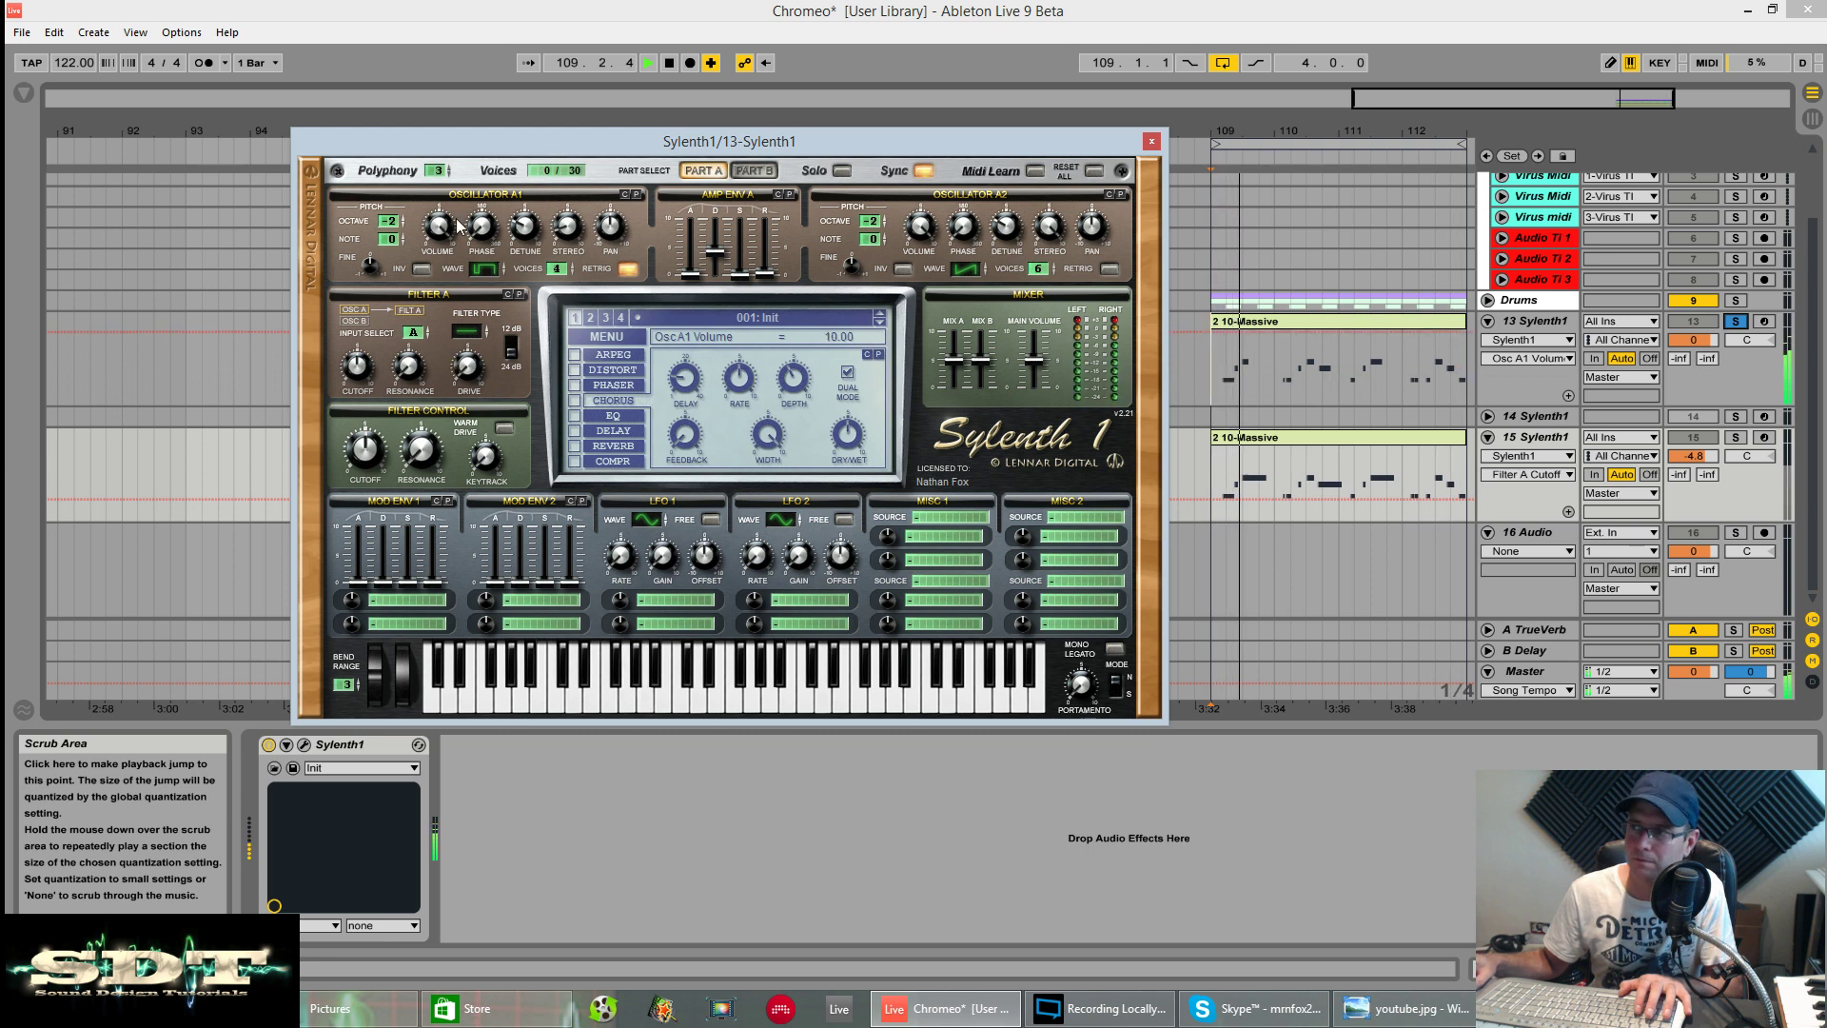
{"action": "key", "text": "space"}
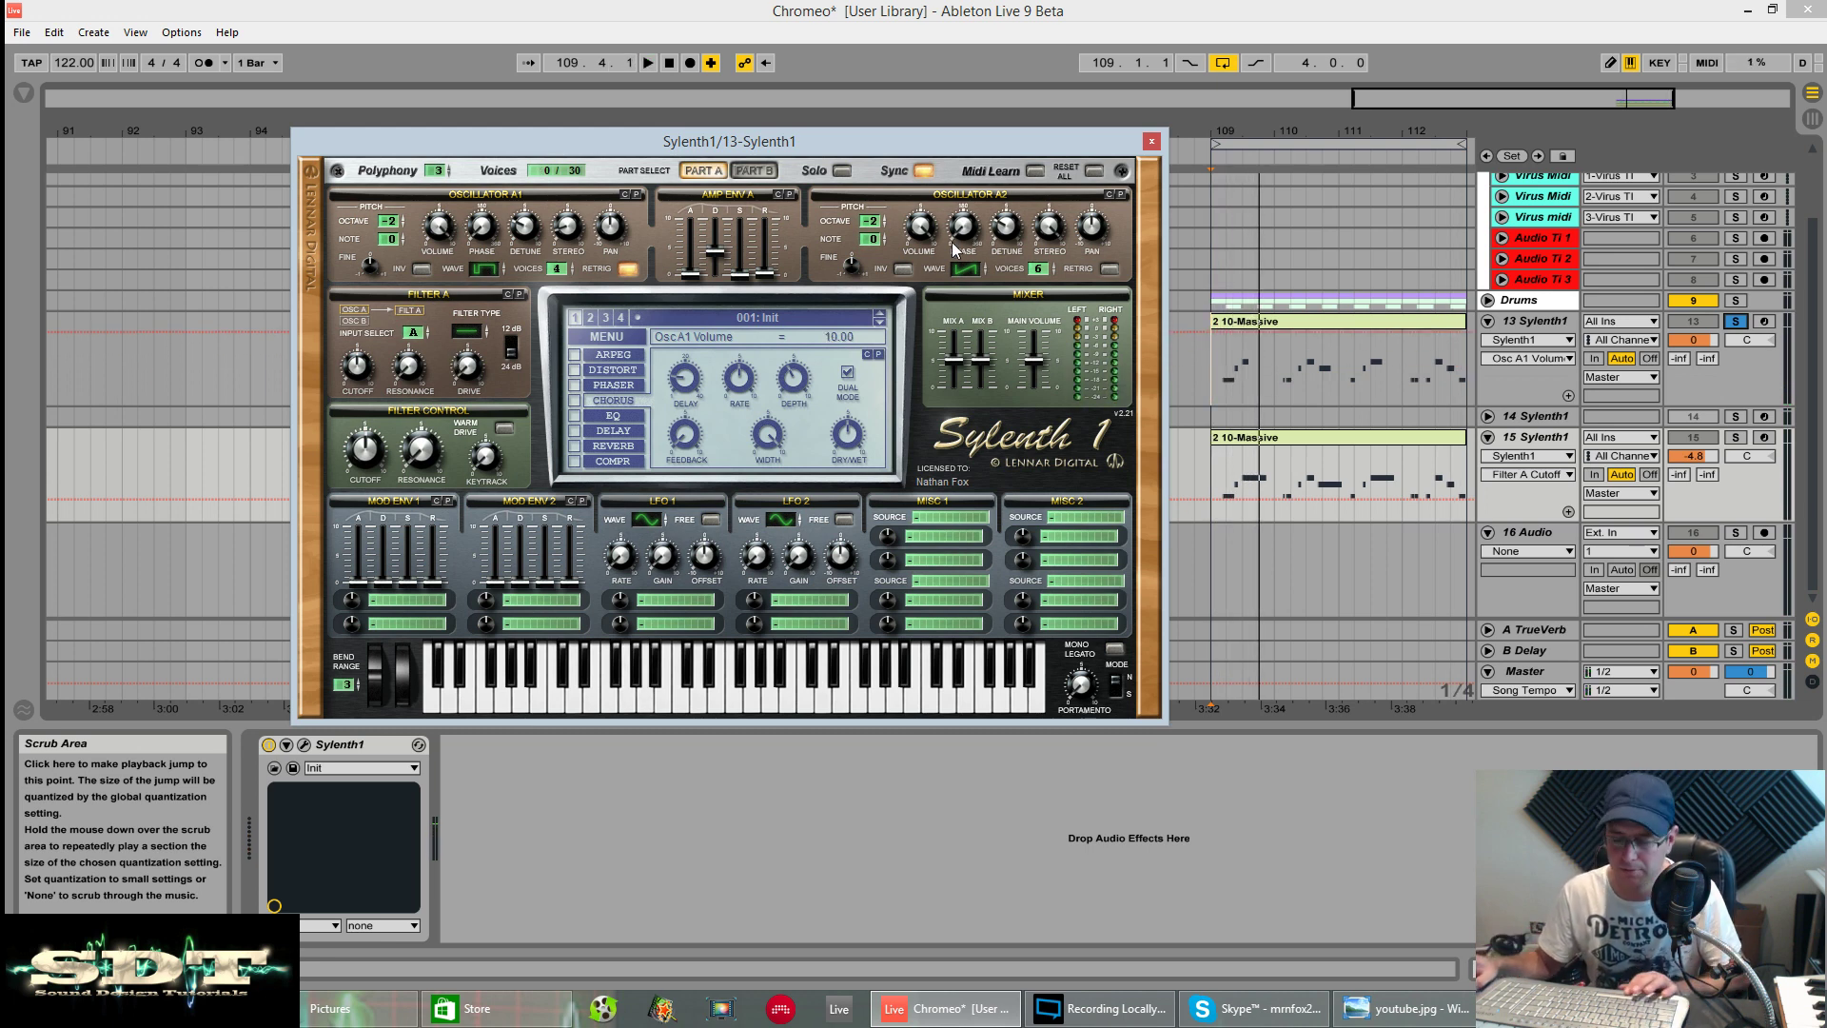
{"action": "key", "text": "space"}
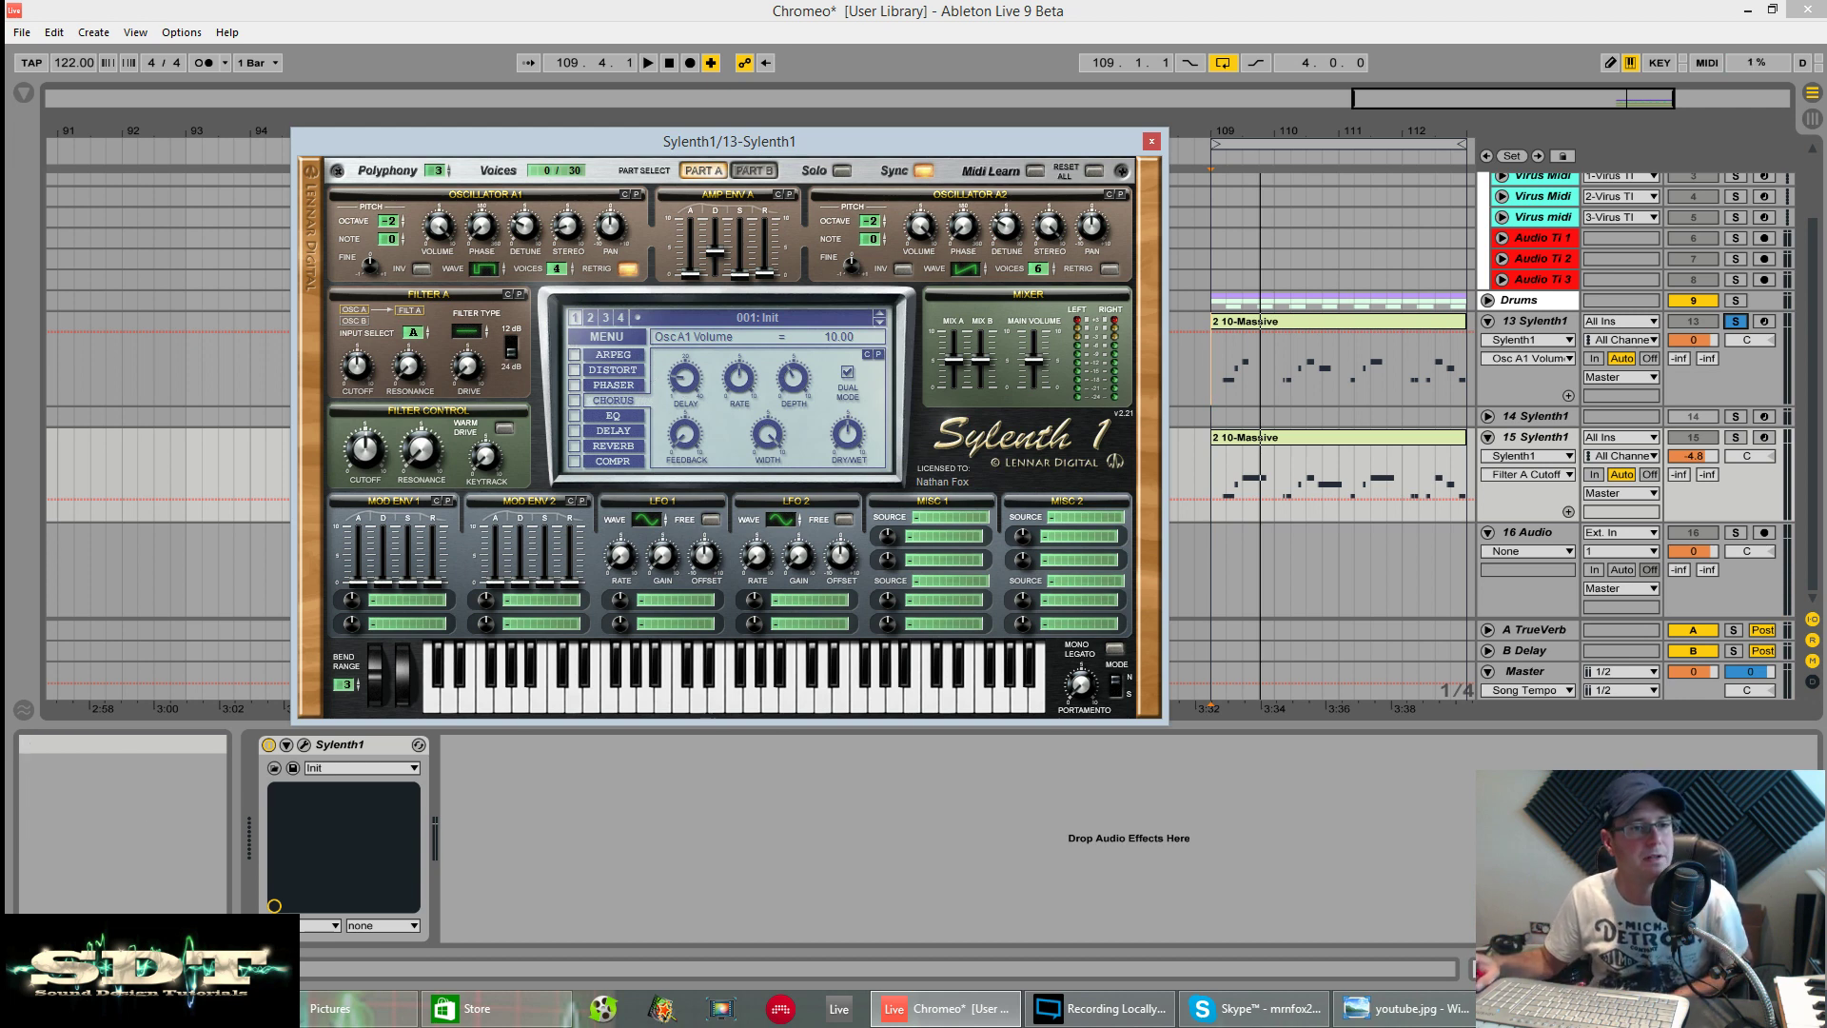
Set Filter A's type to Lowpass and its cutoff to 3.78 Hz.
{"action": "left_click", "coordinate": [463, 335]}
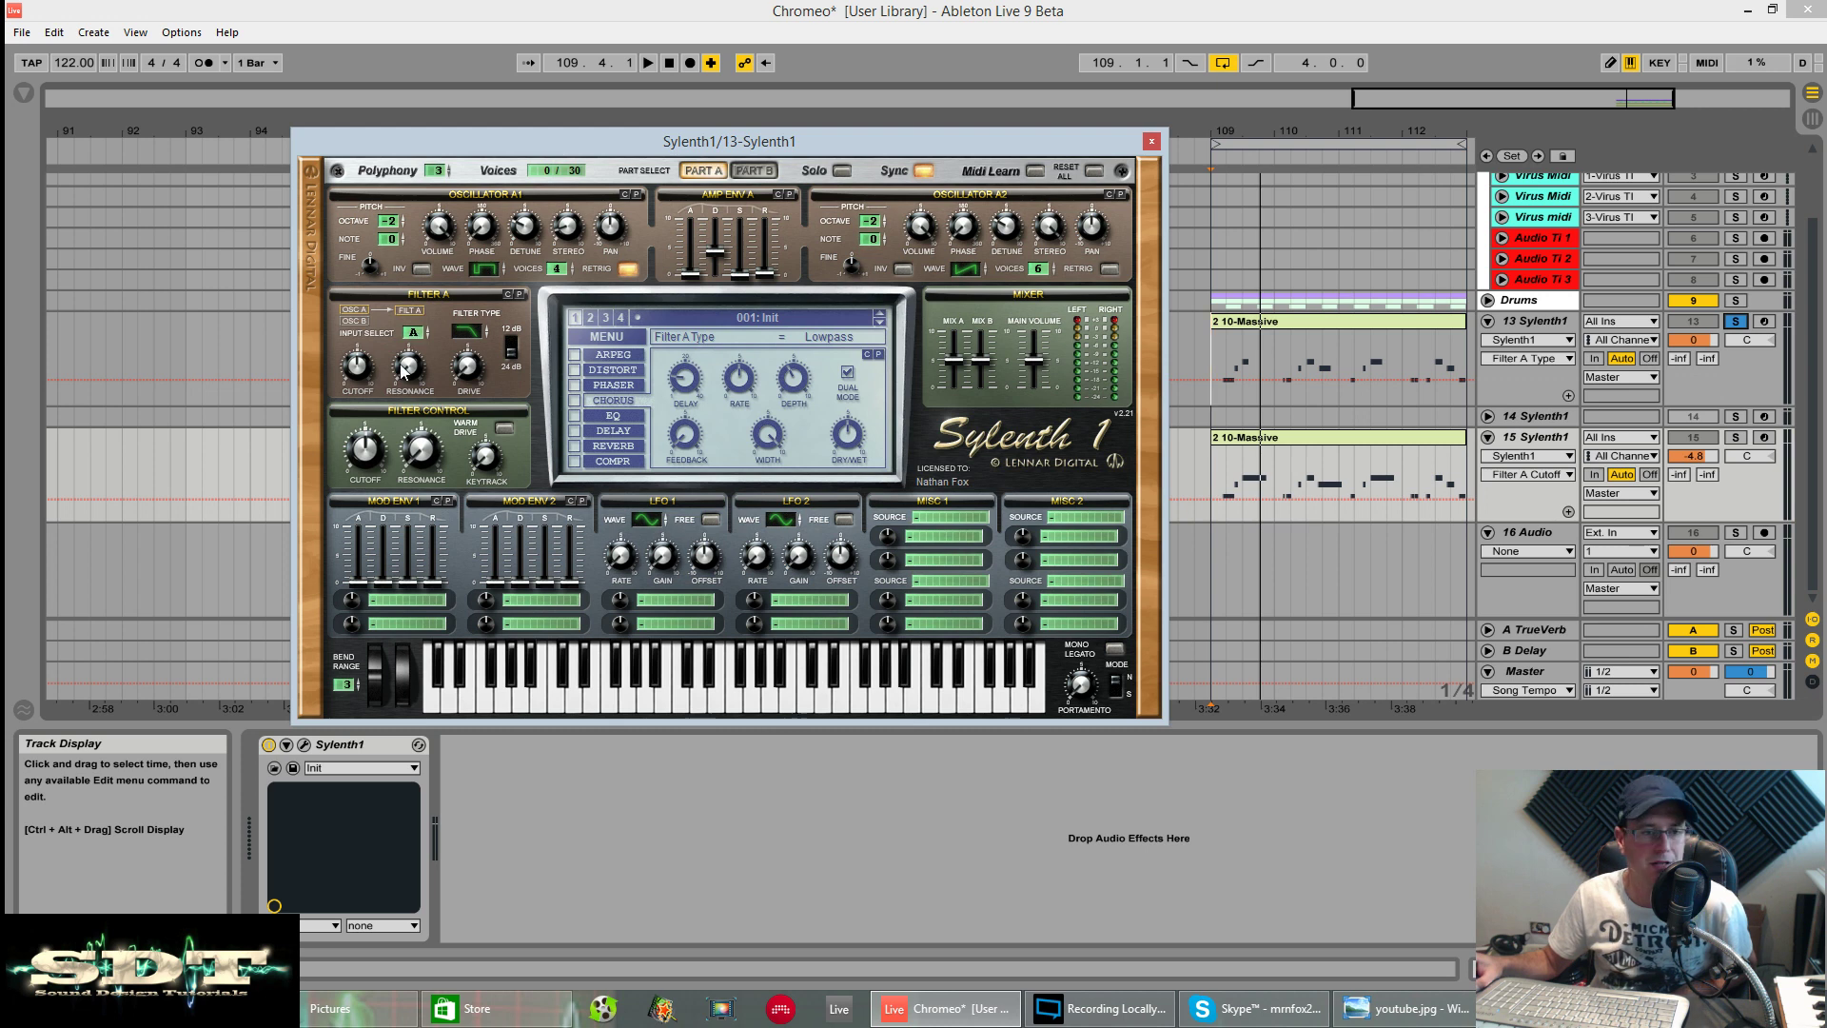
{"action": "left_click", "coordinate": [358, 374]}
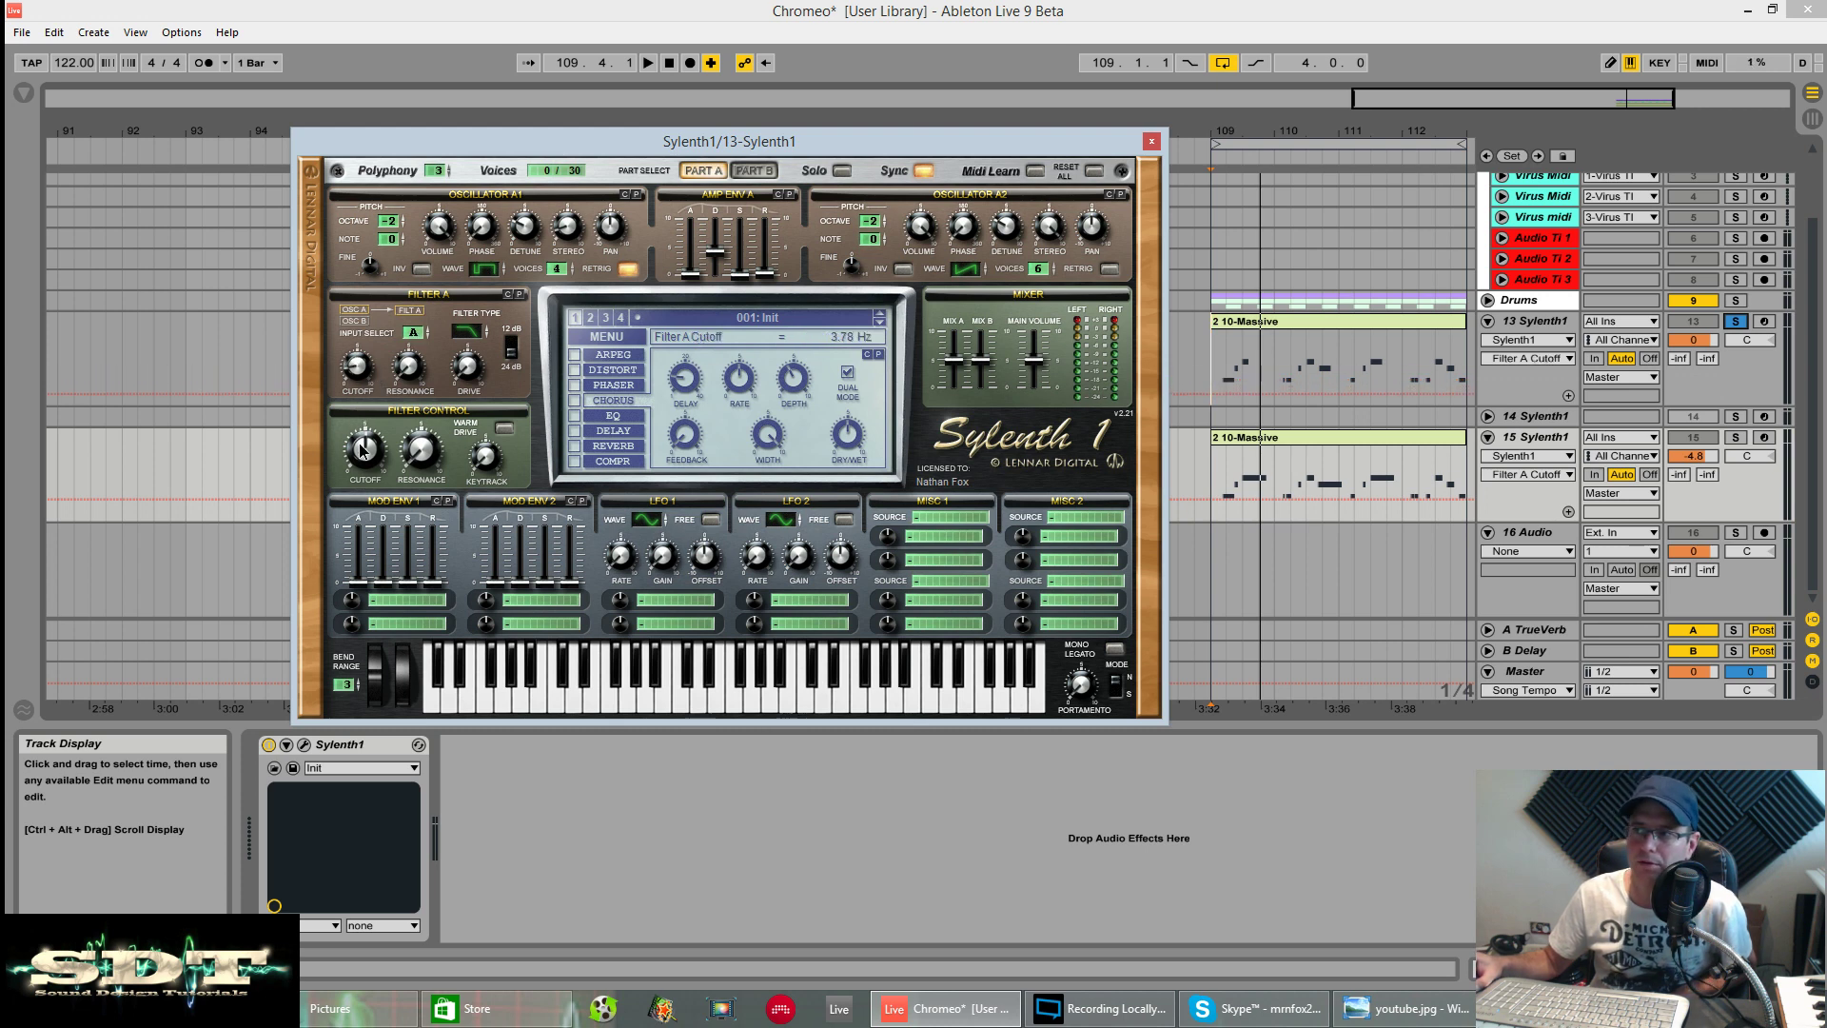
Set Filter A's drive to 2.38 and route Mod Env 1's first destination to Cutoff A.
{"action": "left_click", "coordinate": [467, 379]}
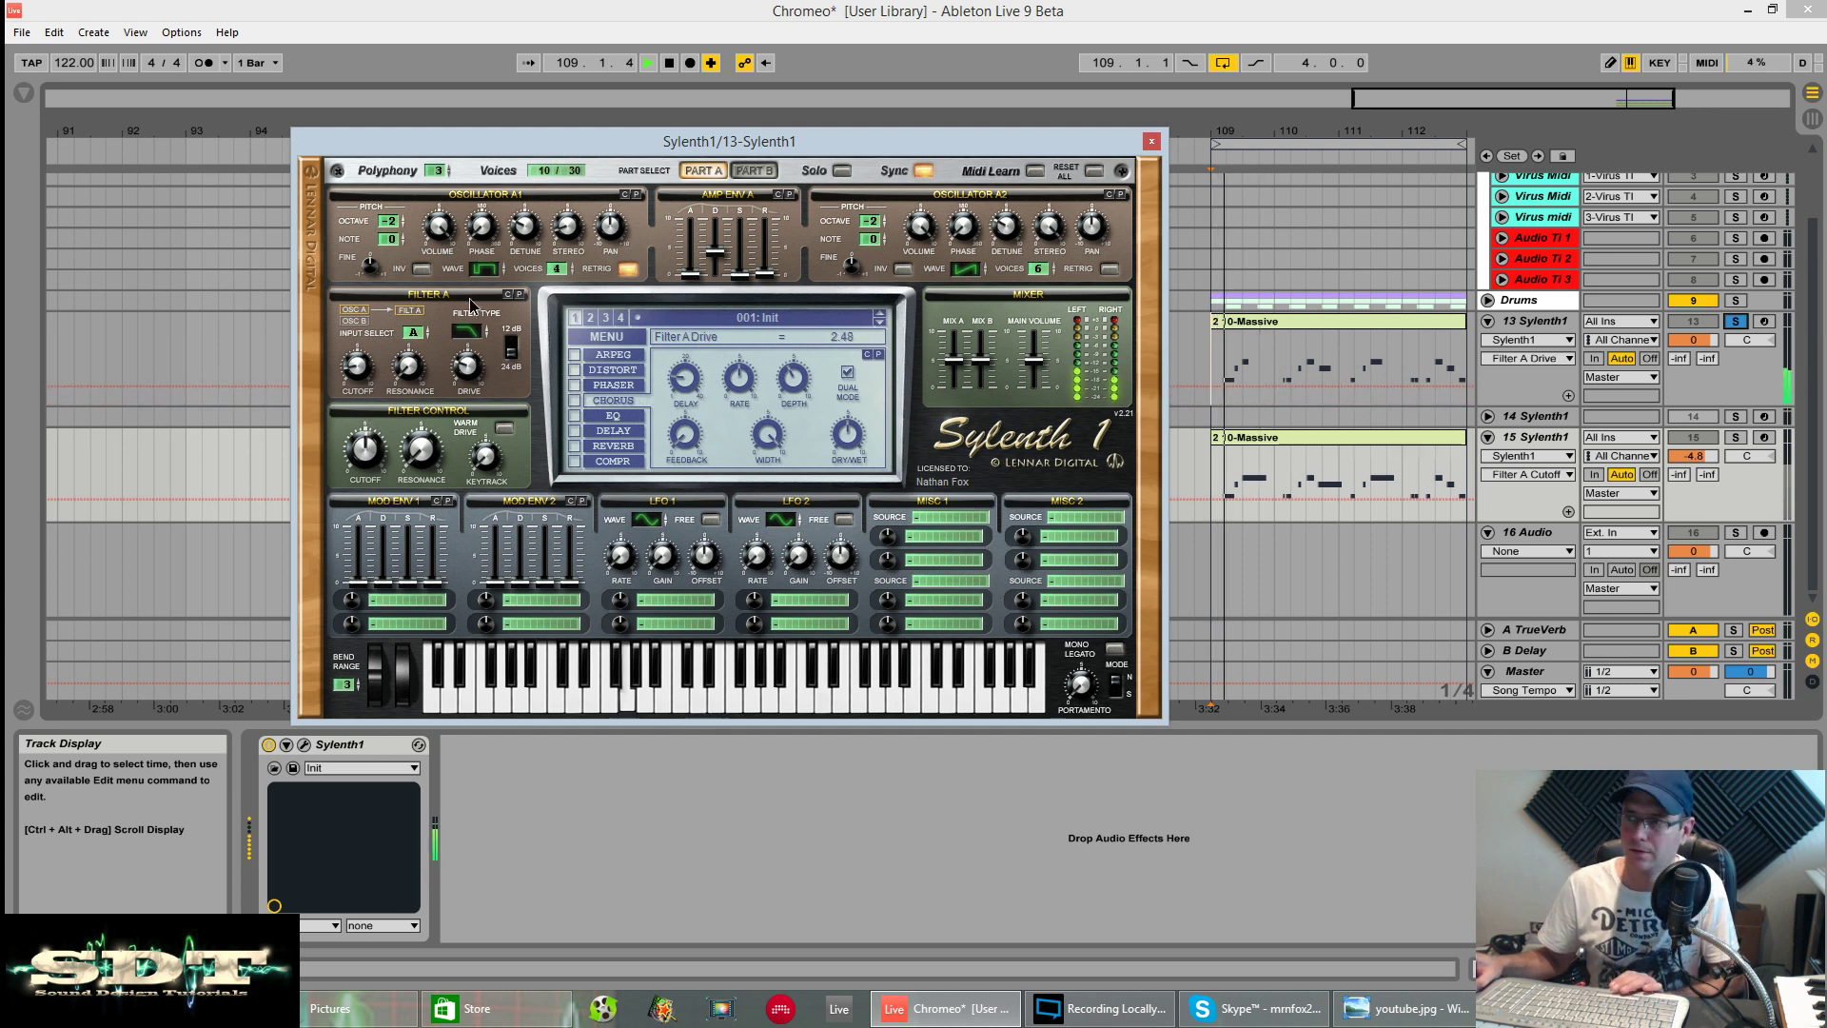
{"action": "key", "text": "space"}
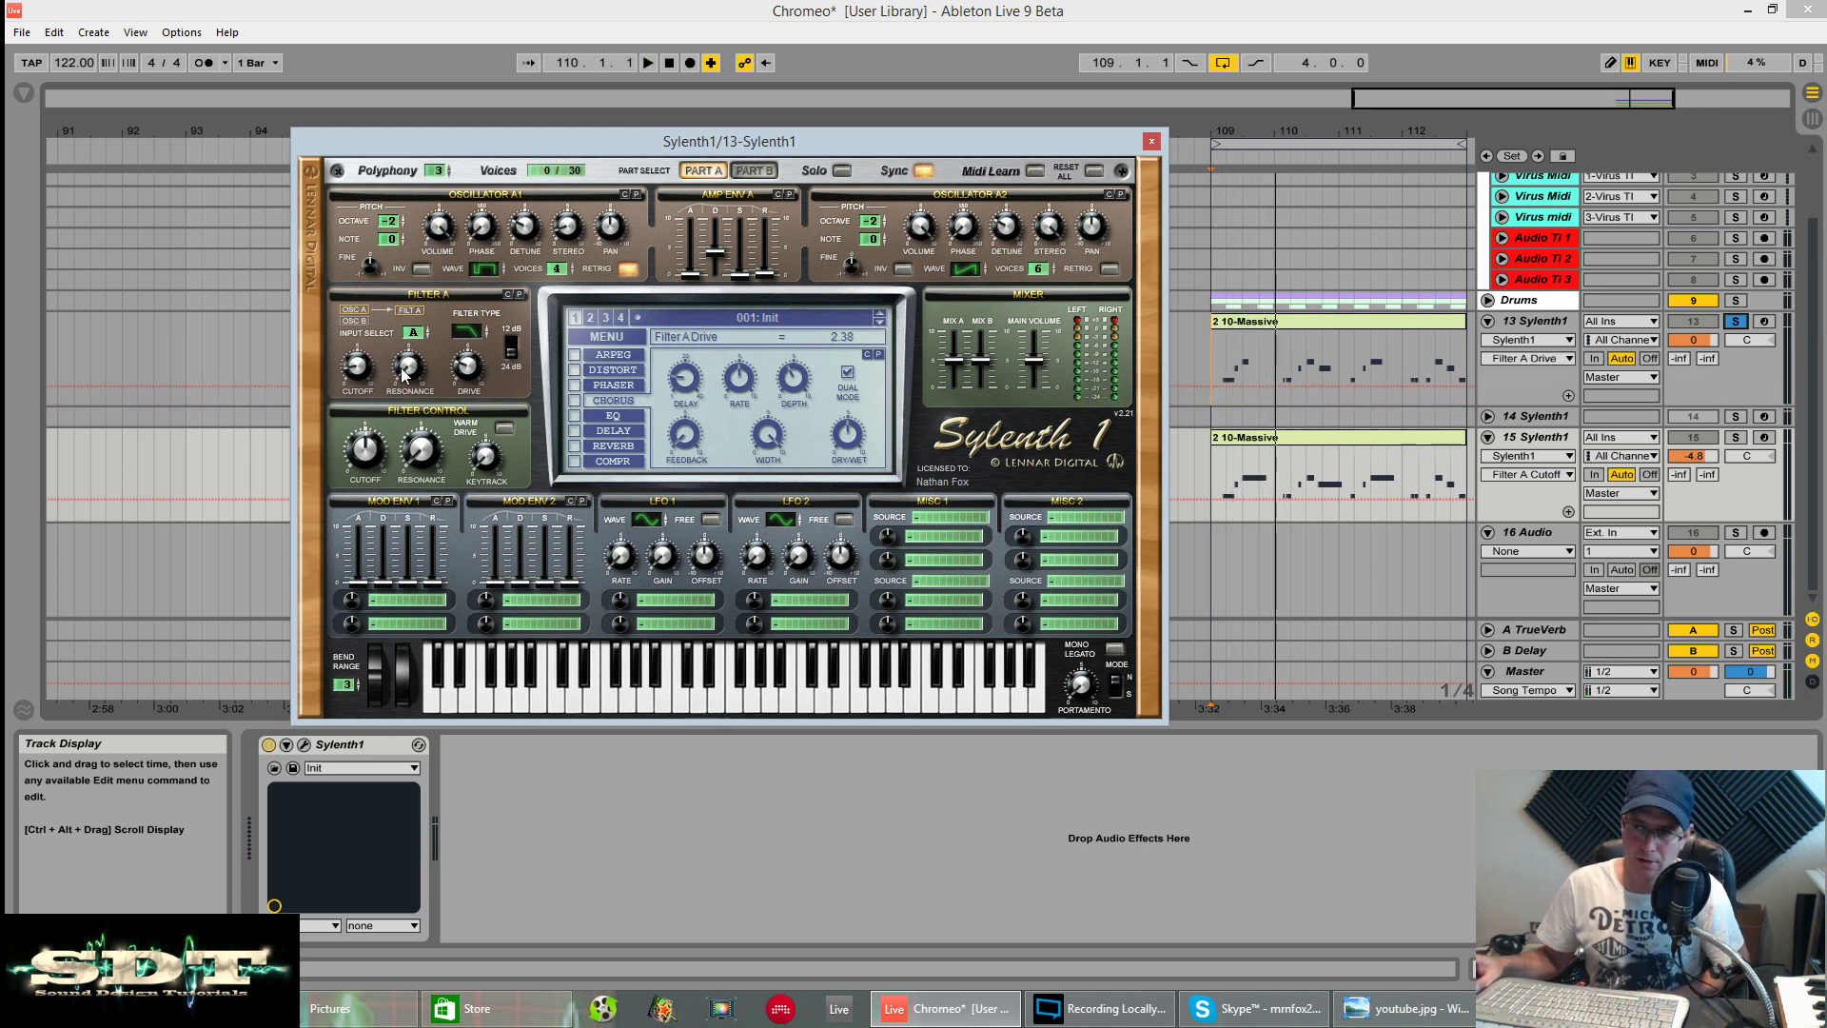
{"action": "left_click", "coordinate": [417, 597]}
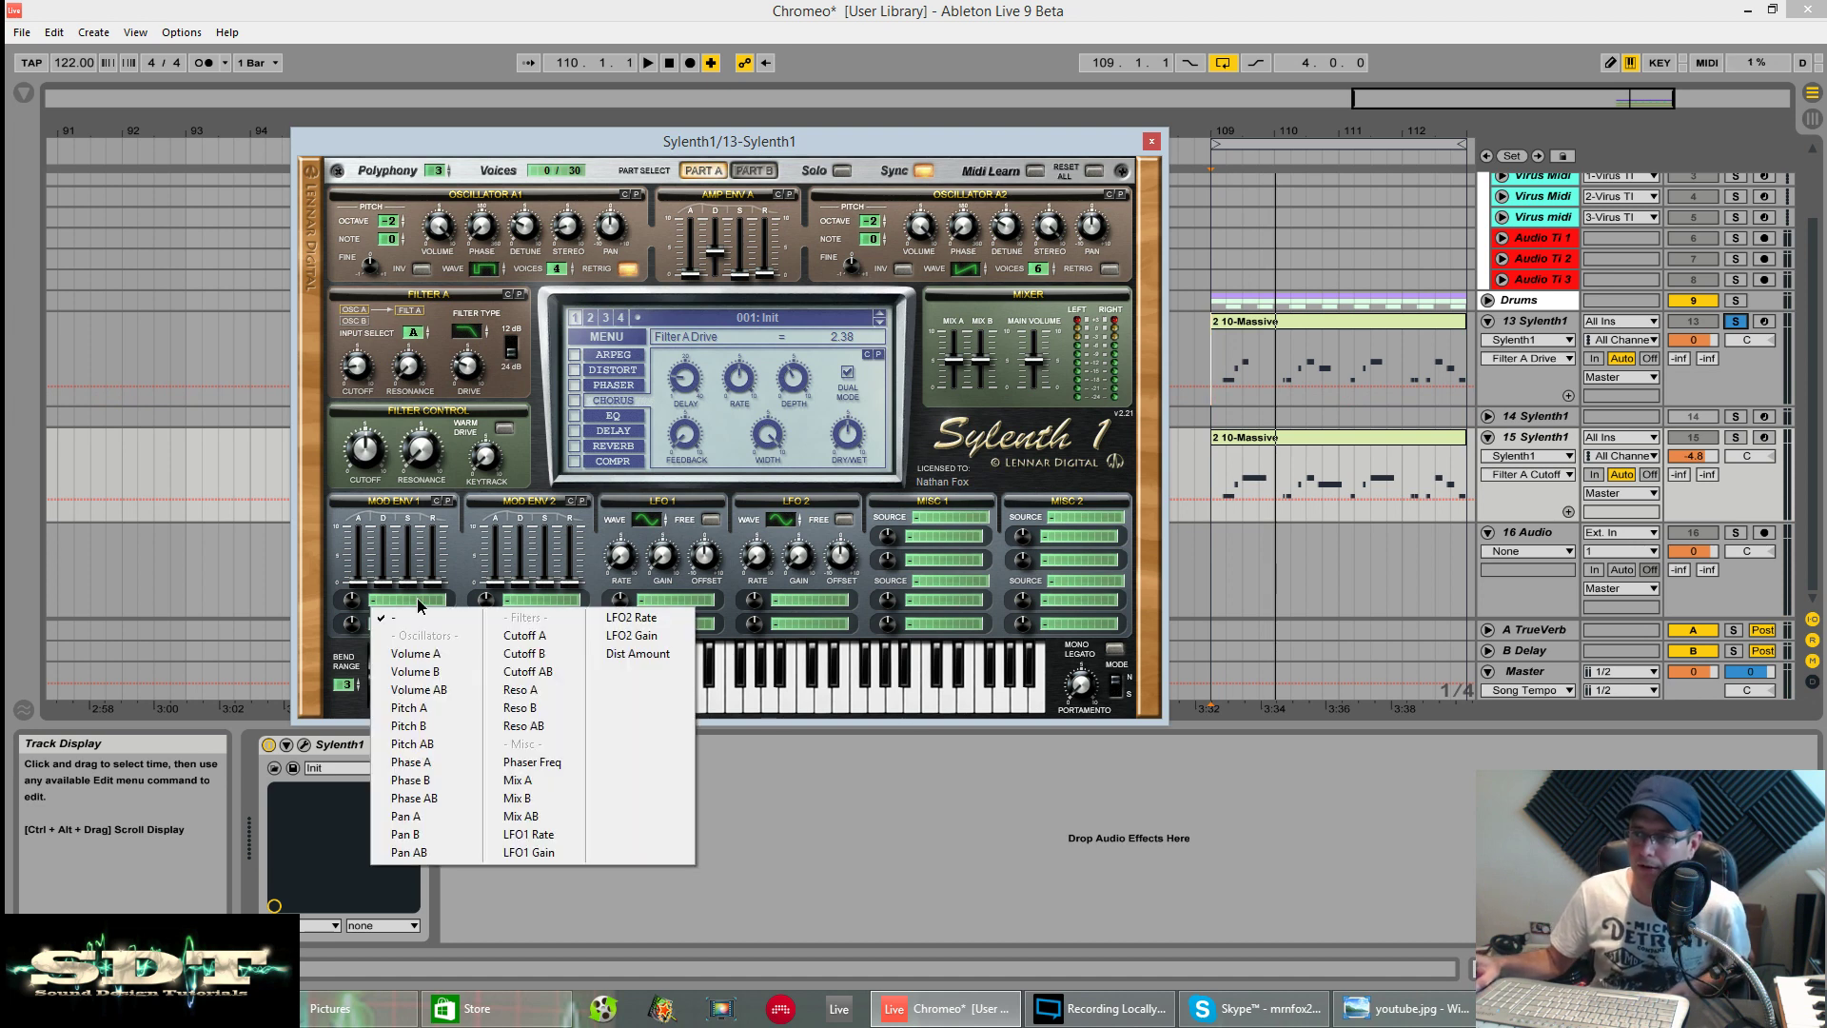
{"action": "left_click", "coordinate": [525, 635]}
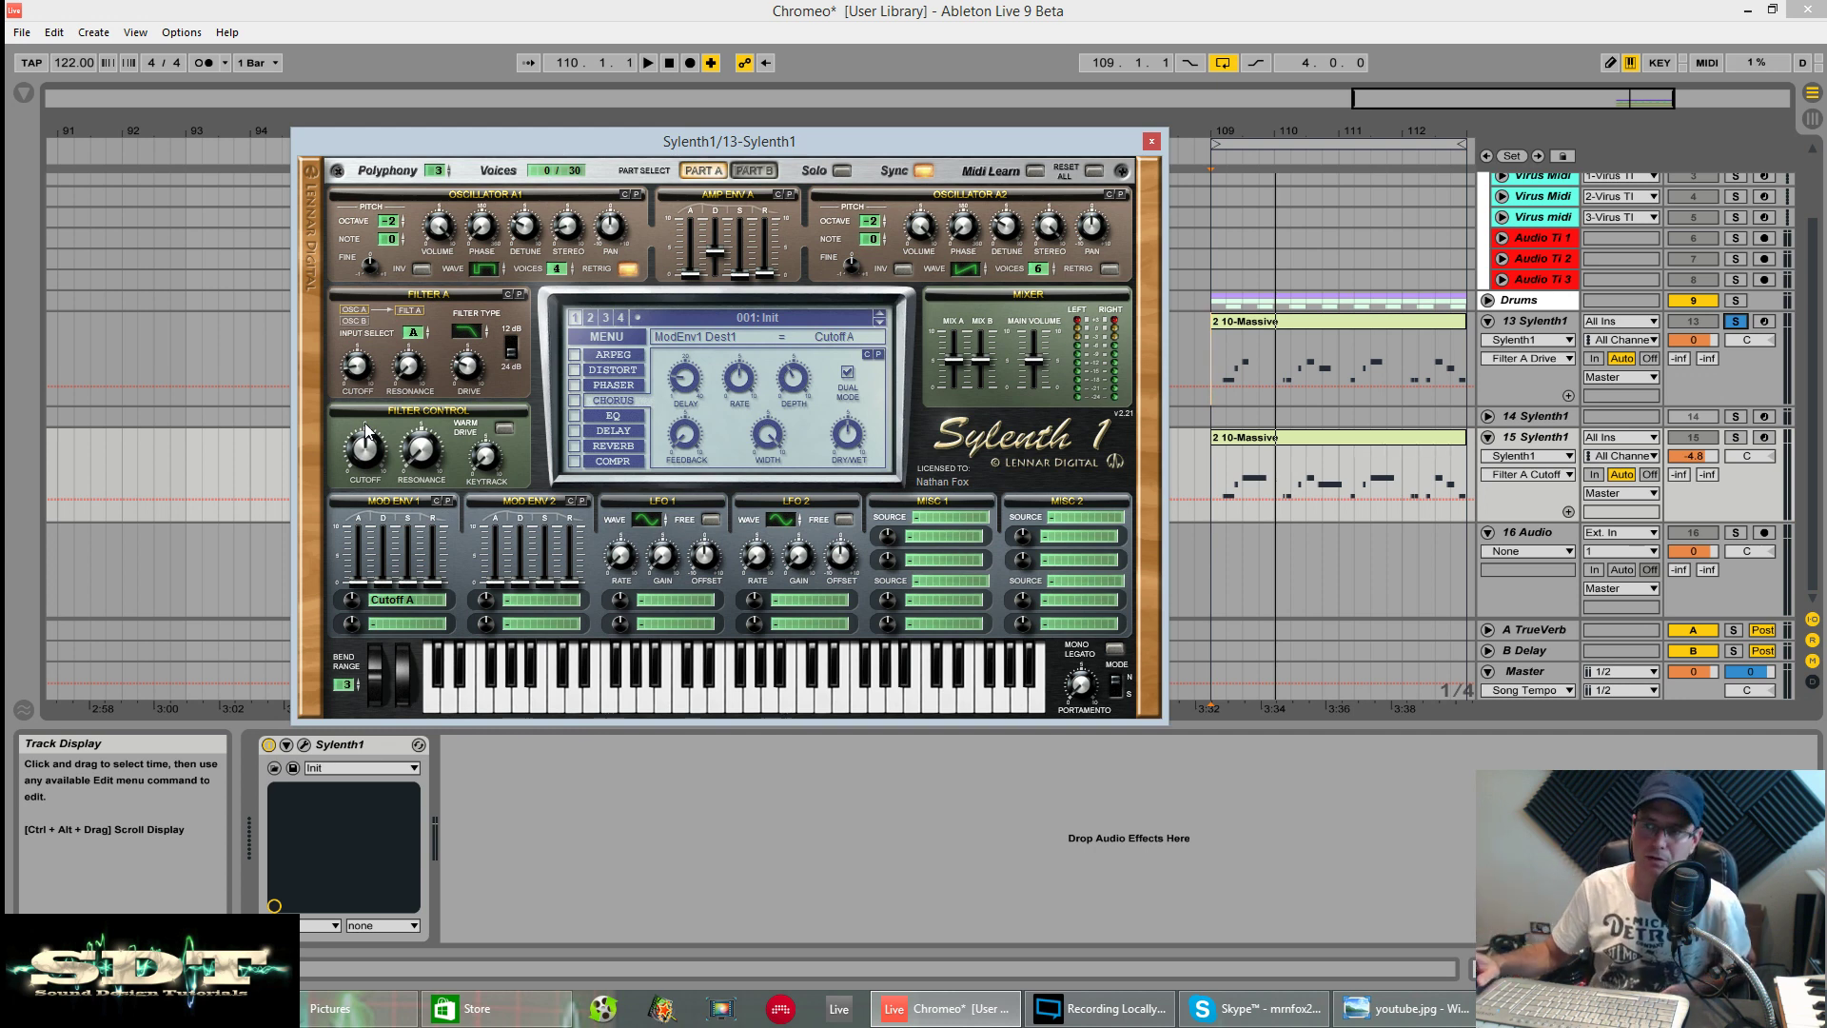
Shape Mod Env 1 with sustain 0.00, release 0.52, attack 0.17 and decay 4.43 while auditioning the loop.
{"action": "left_click", "coordinate": [411, 582]}
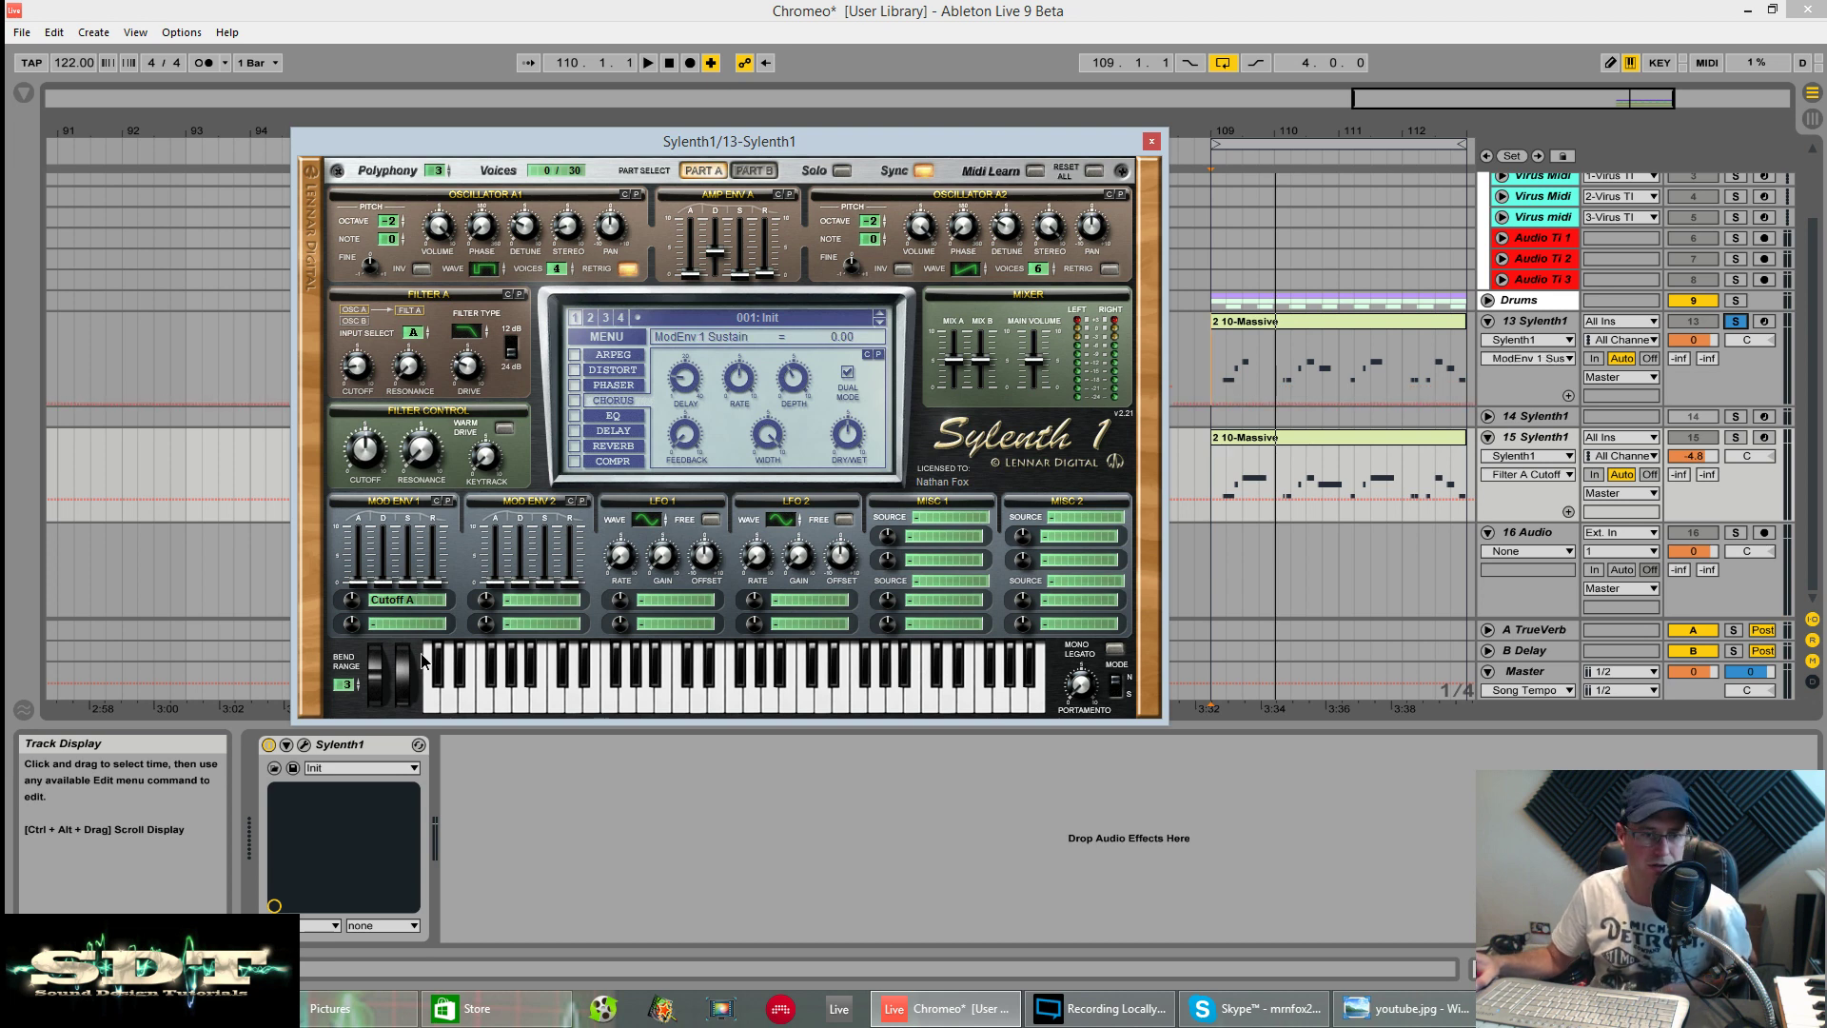
{"action": "left_click_drag", "start_coordinate": [435, 585], "coordinate": [435, 578]}
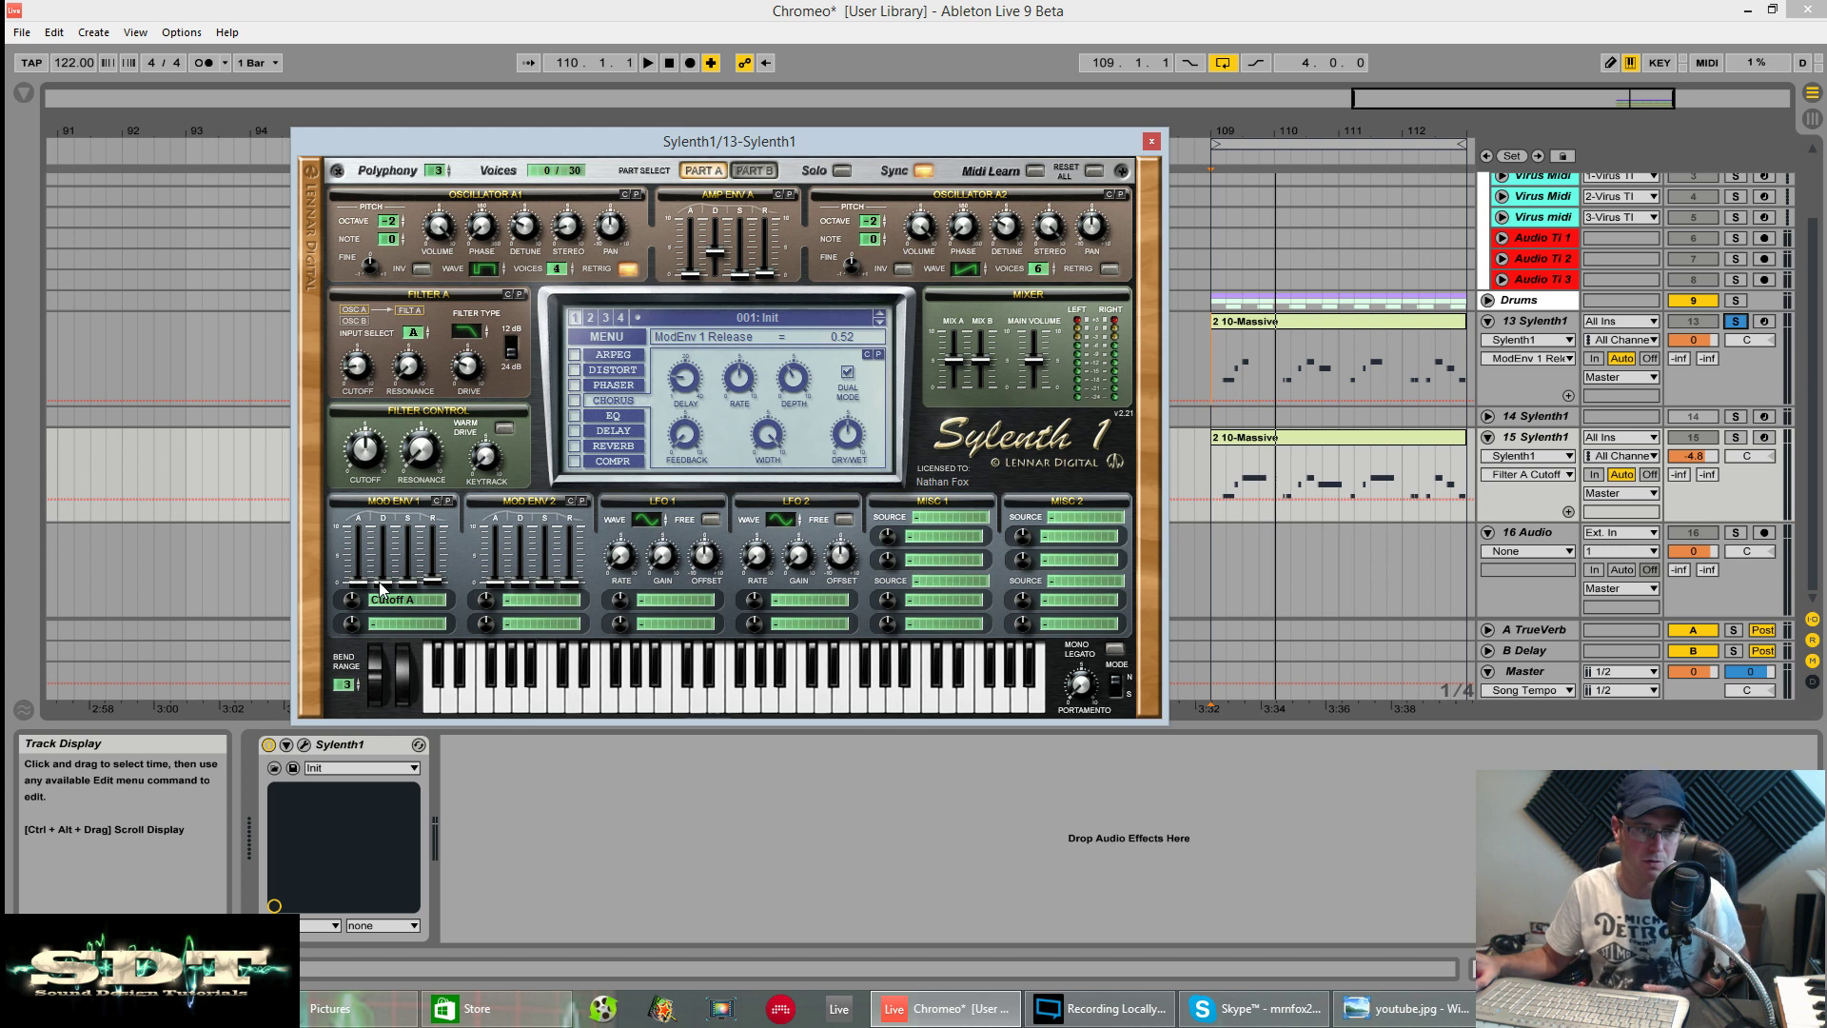
{"action": "left_click", "coordinate": [376, 584]}
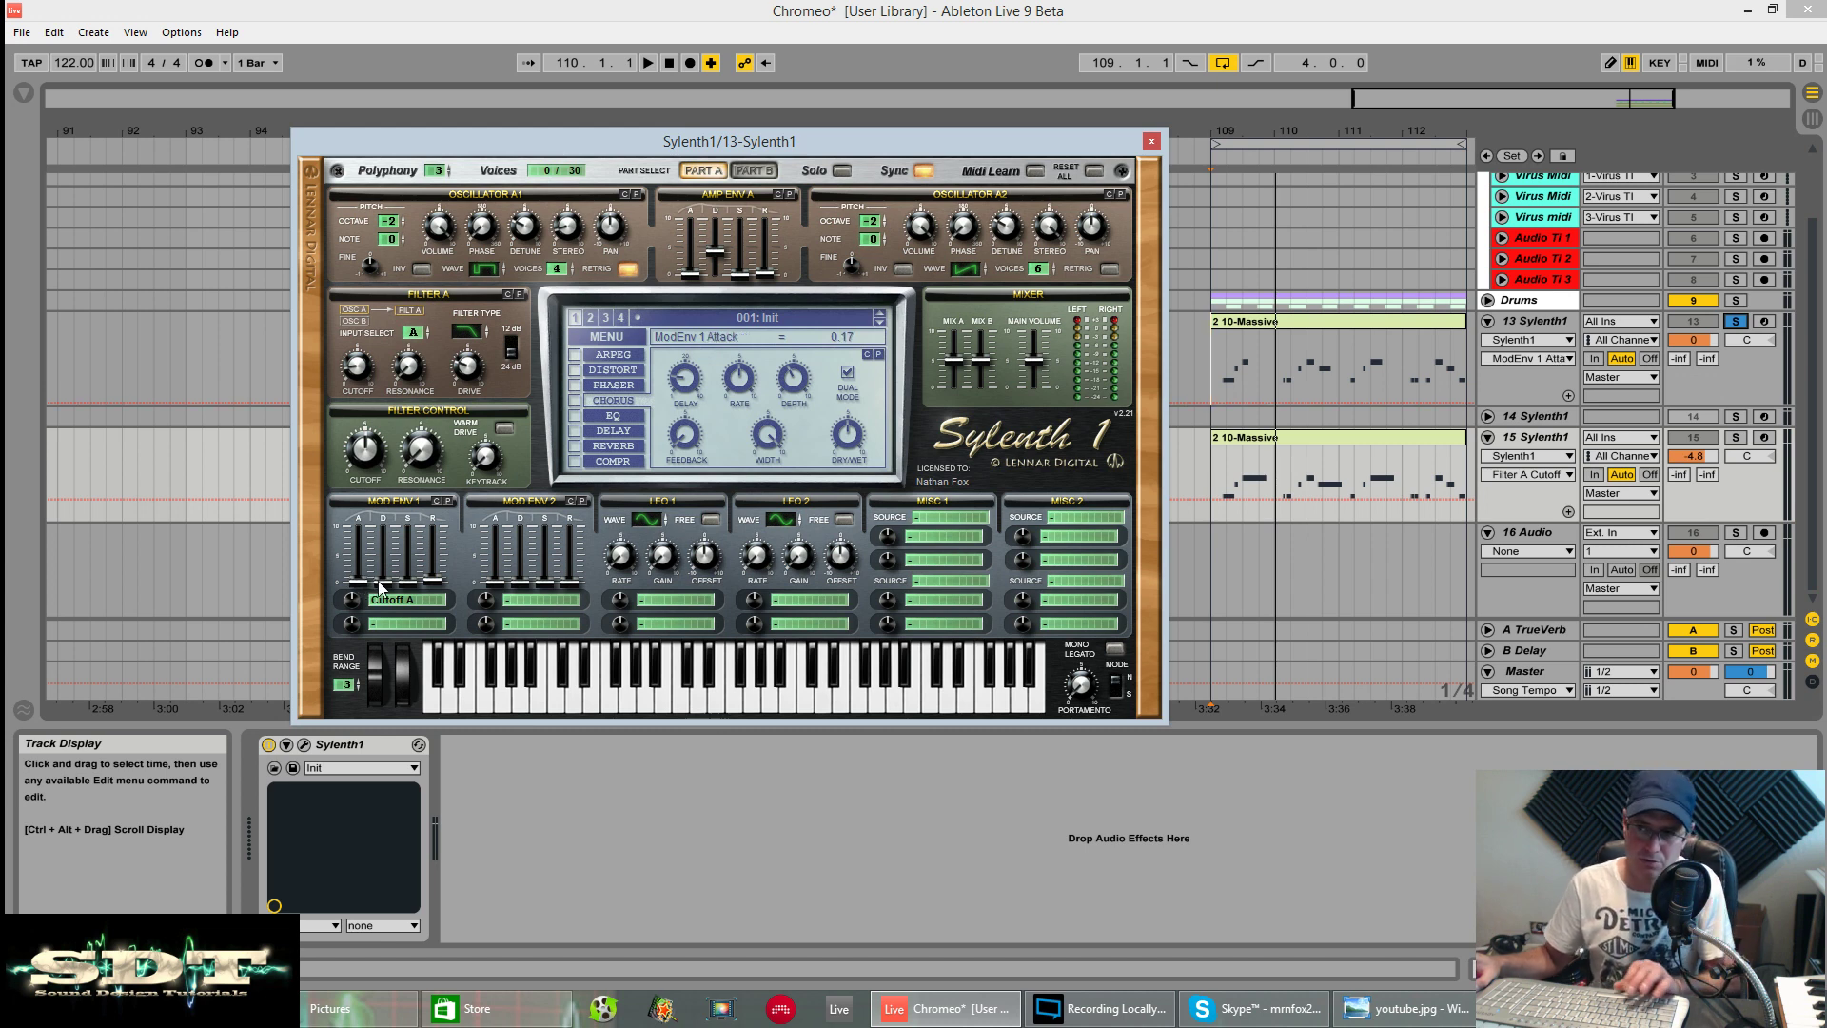
{"action": "left_click", "coordinate": [382, 582]}
{"action": "key", "text": "space"}
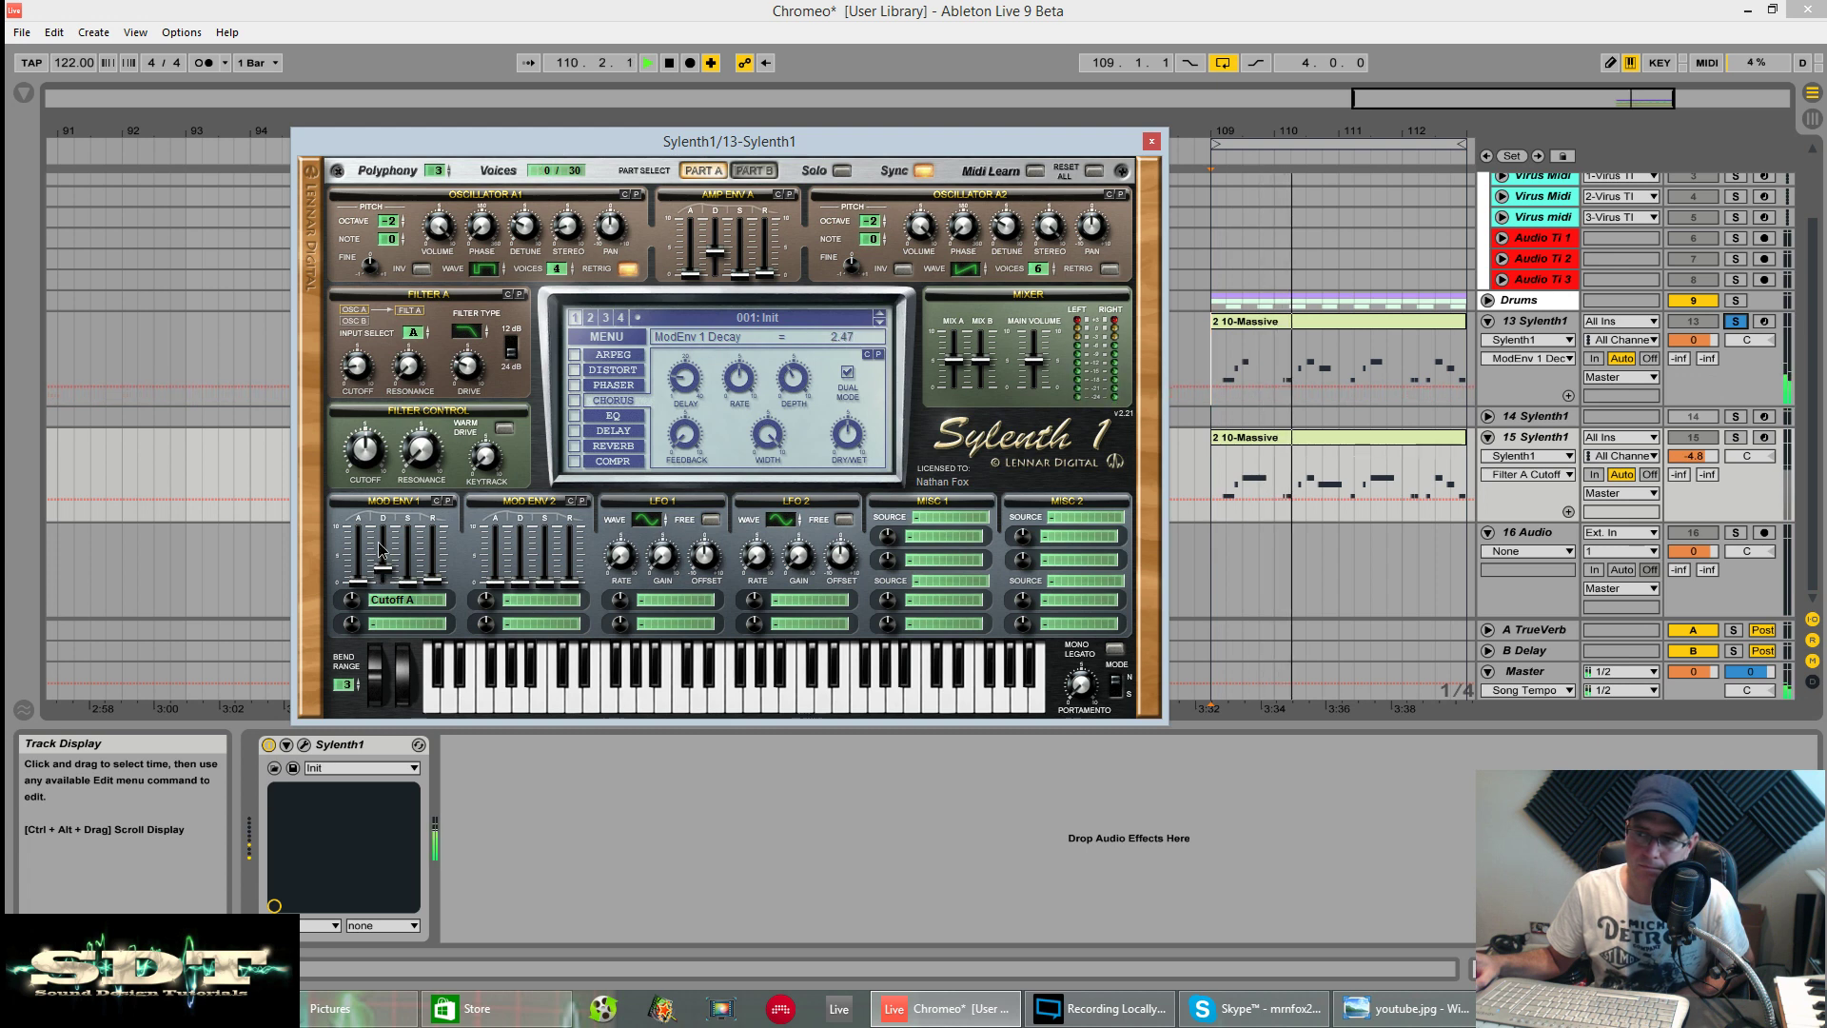
{"action": "left_click_drag", "start_coordinate": [378, 564], "coordinate": [380, 526]}
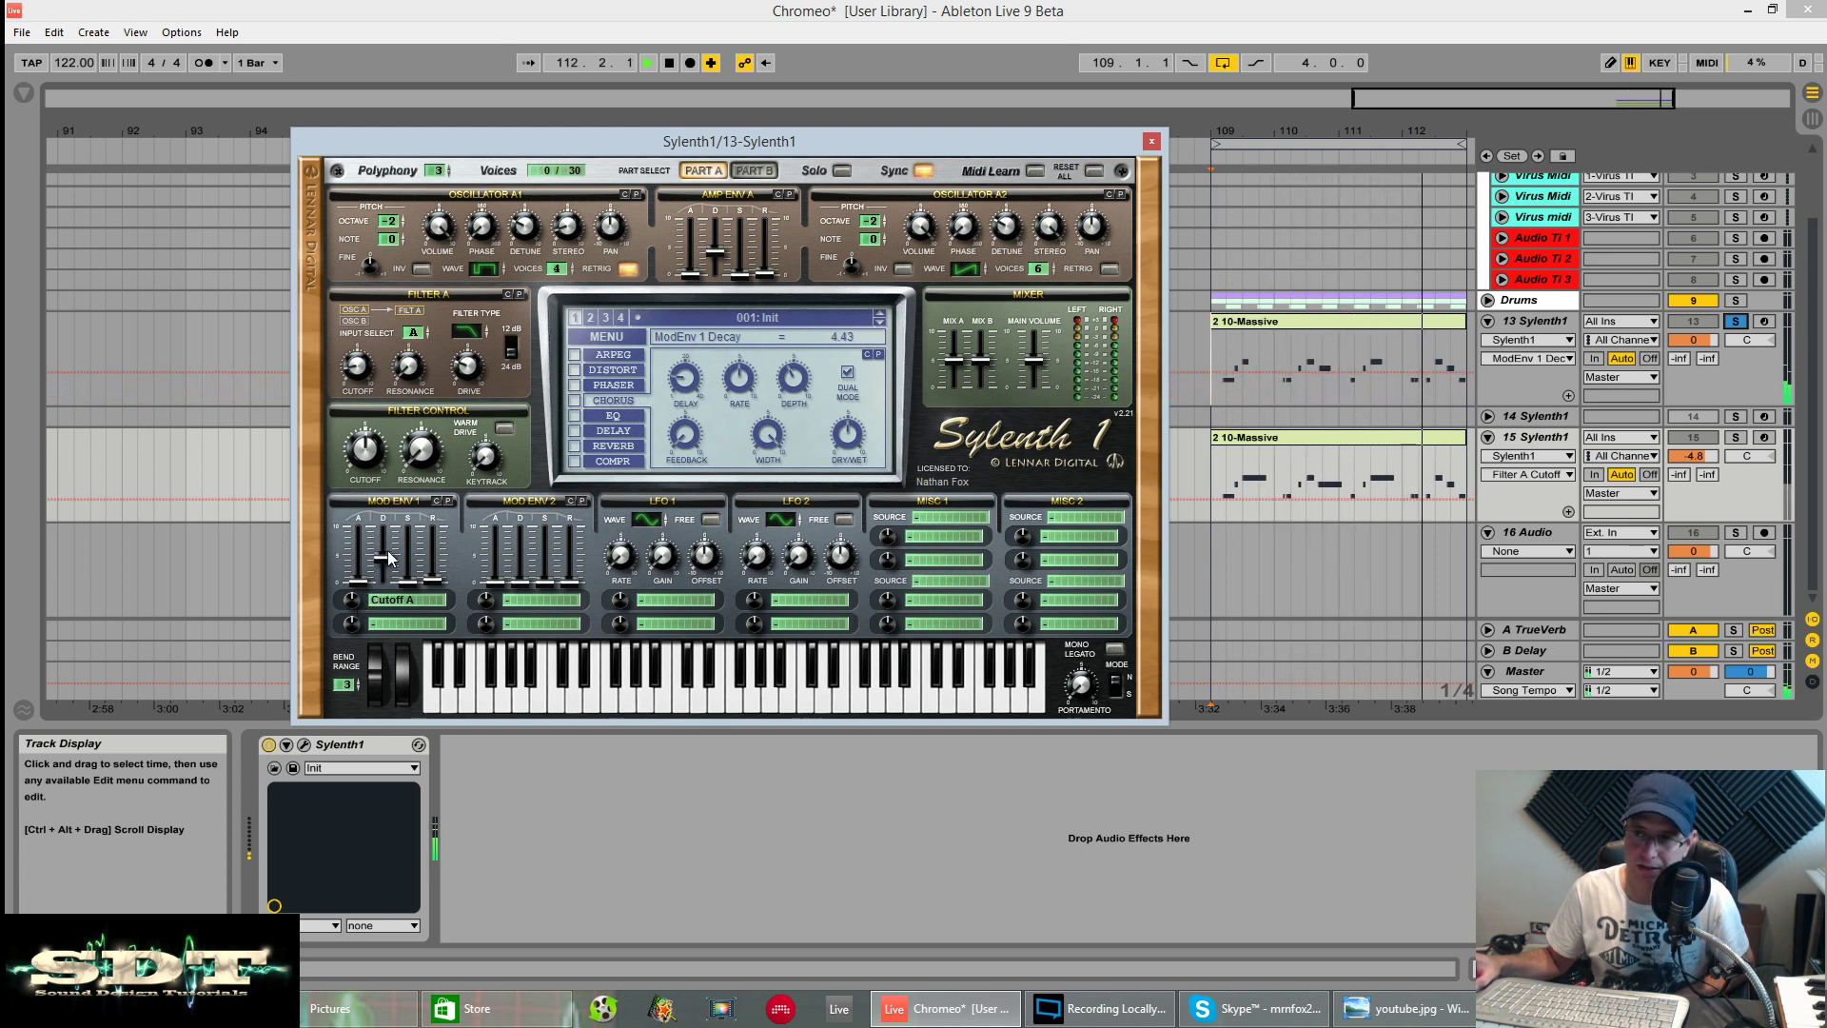
{"action": "key", "text": "space"}
Set Mod Env 1's Cutoff A amount to 7.71 and its decay to 3.62 while auditioning the loop.
{"action": "left_click_drag", "start_coordinate": [351, 606], "coordinate": [353, 542]}
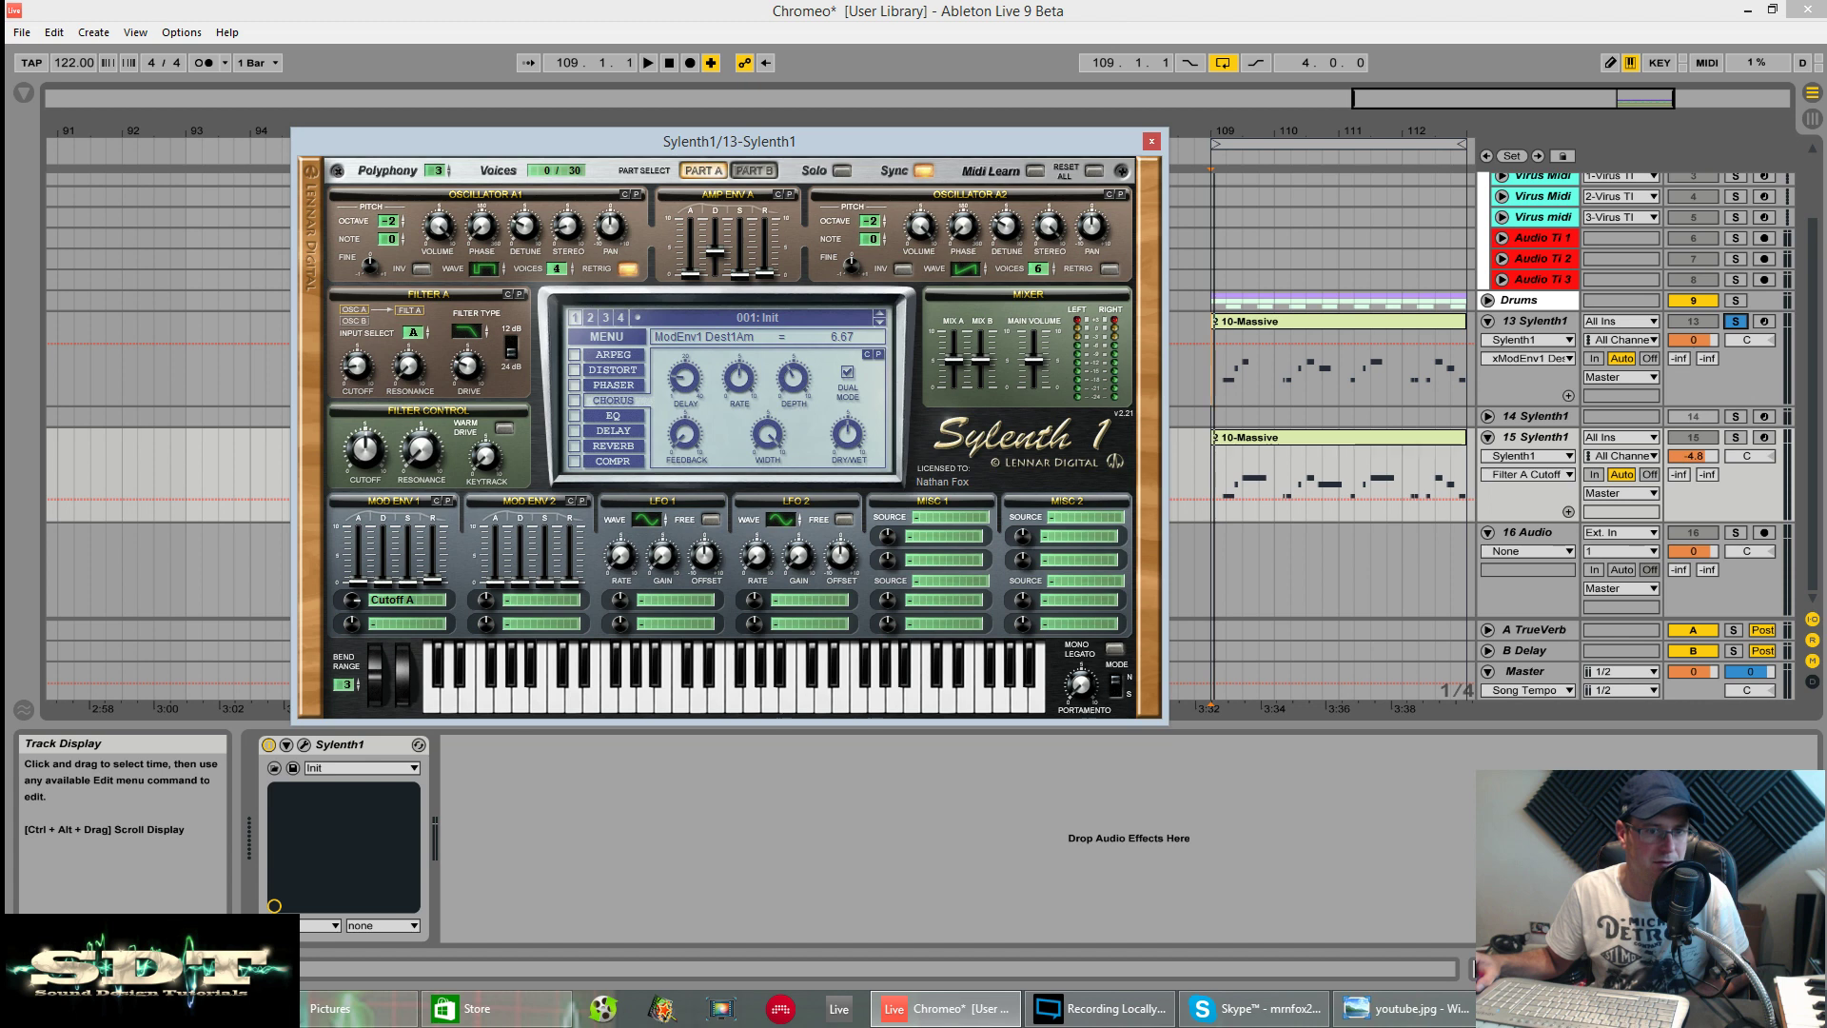
{"action": "left_click_drag", "start_coordinate": [353, 609], "coordinate": [351, 606]}
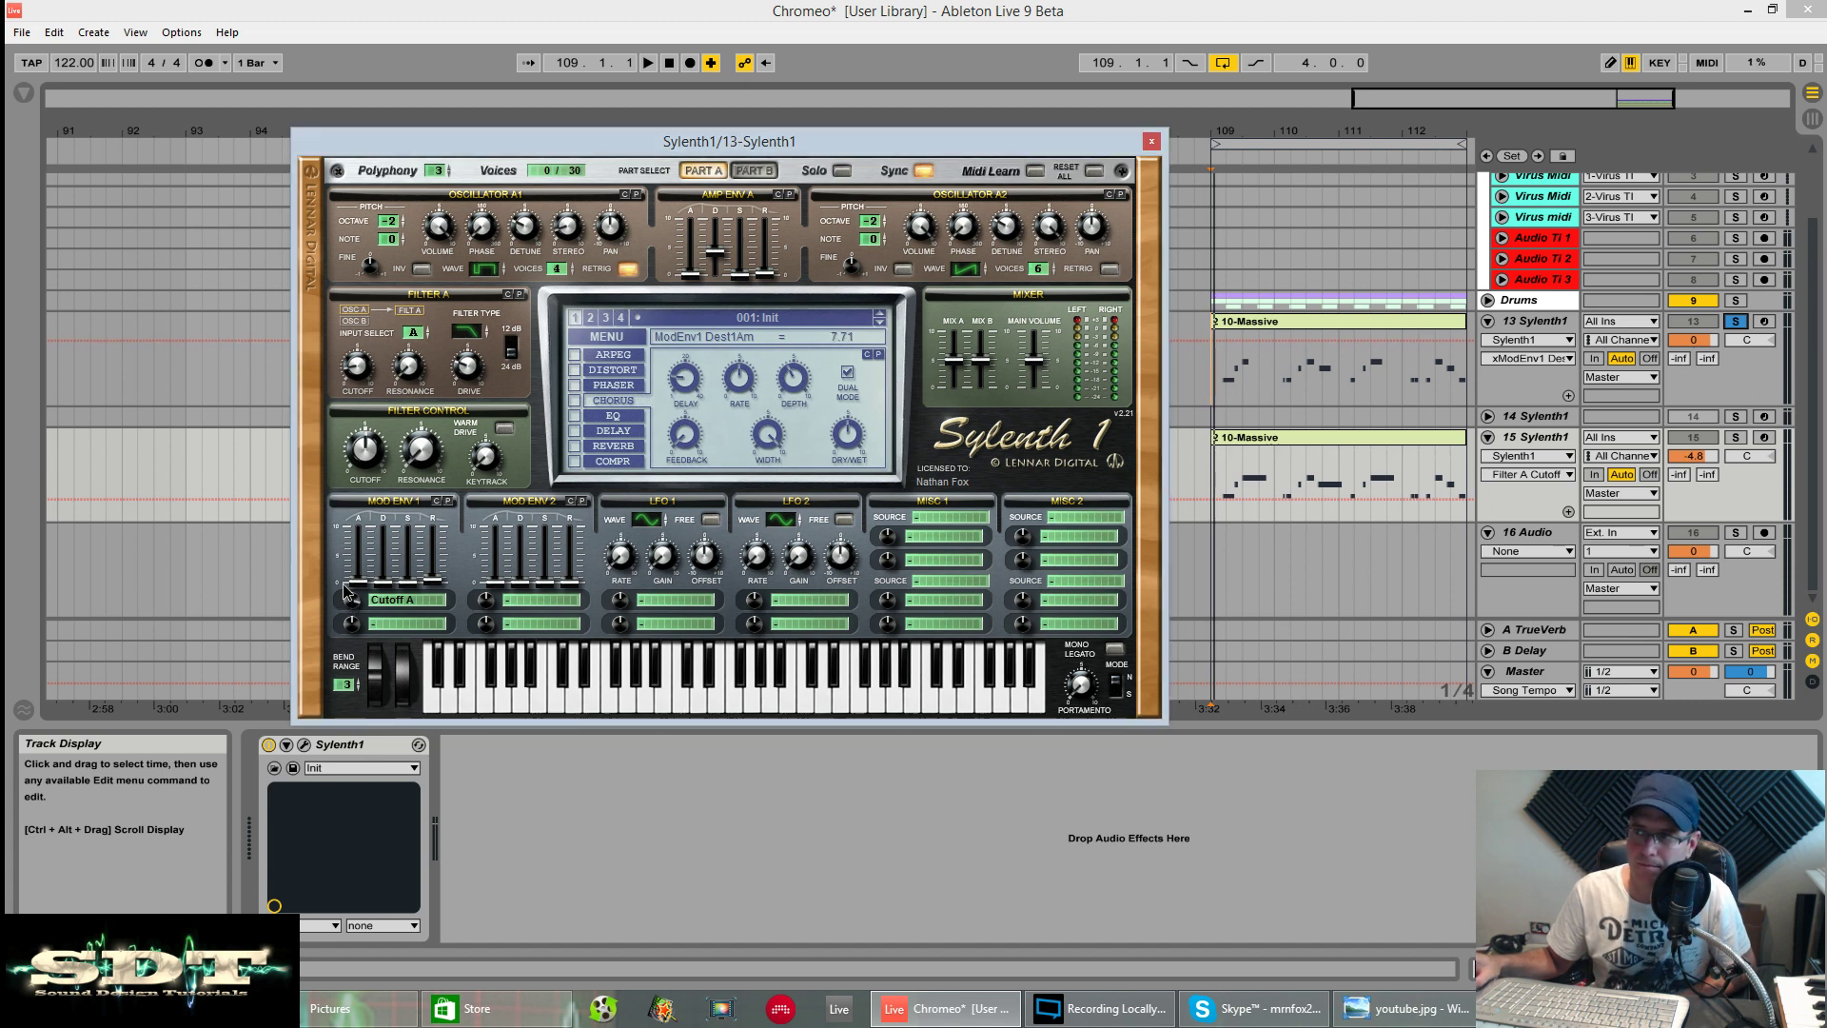
{"action": "left_click", "coordinate": [385, 588]}
{"action": "key", "text": "space"}
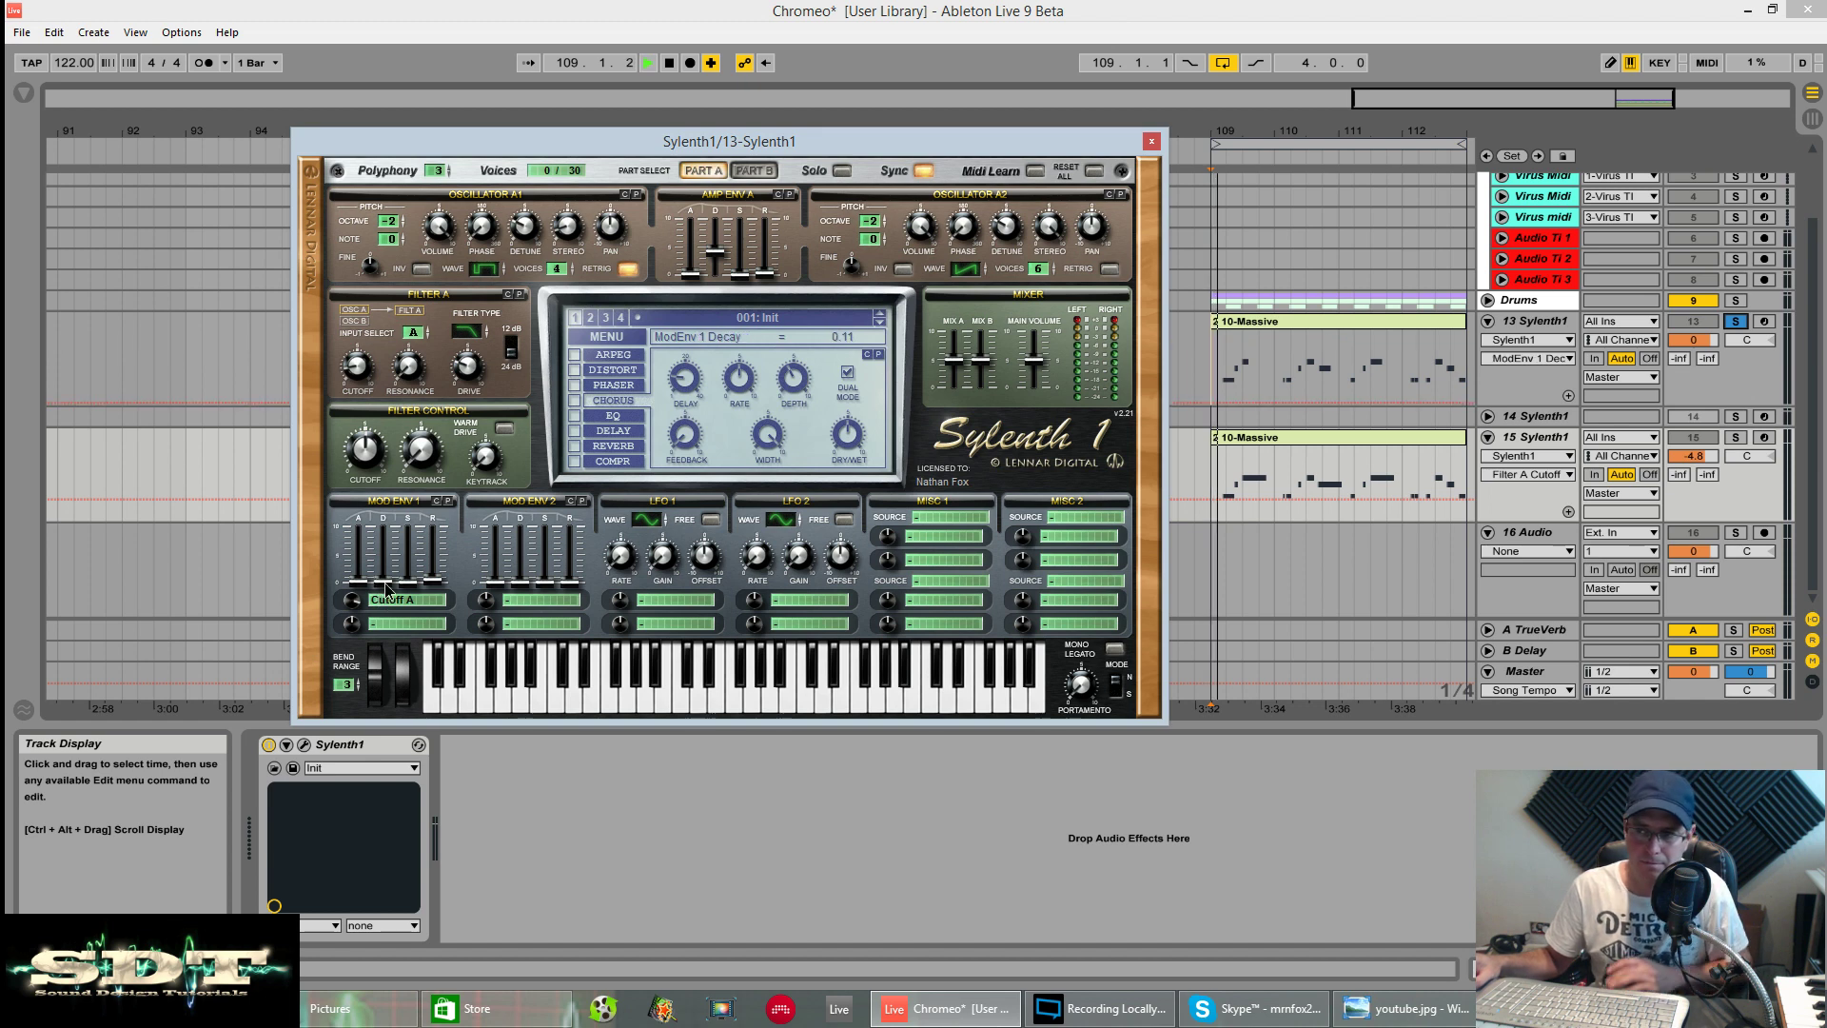
{"action": "left_click_drag", "start_coordinate": [386, 588], "coordinate": [392, 533]}
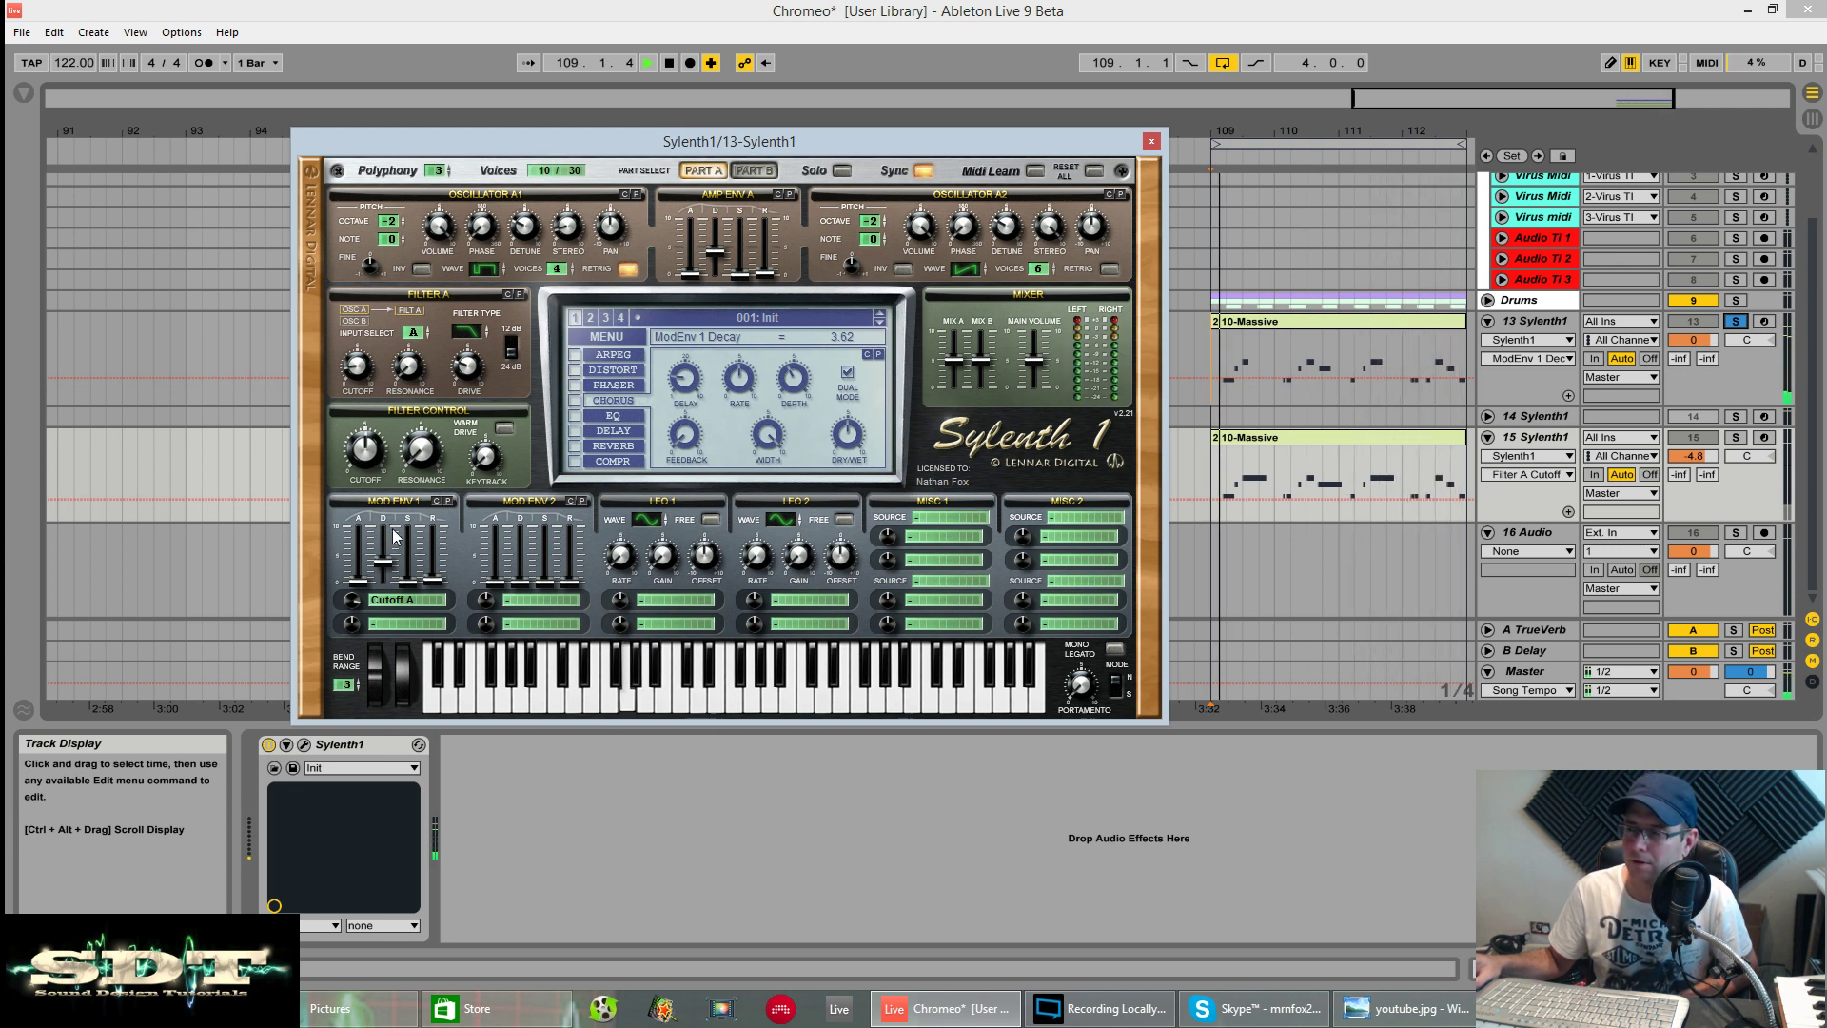
{"action": "key", "text": "space"}
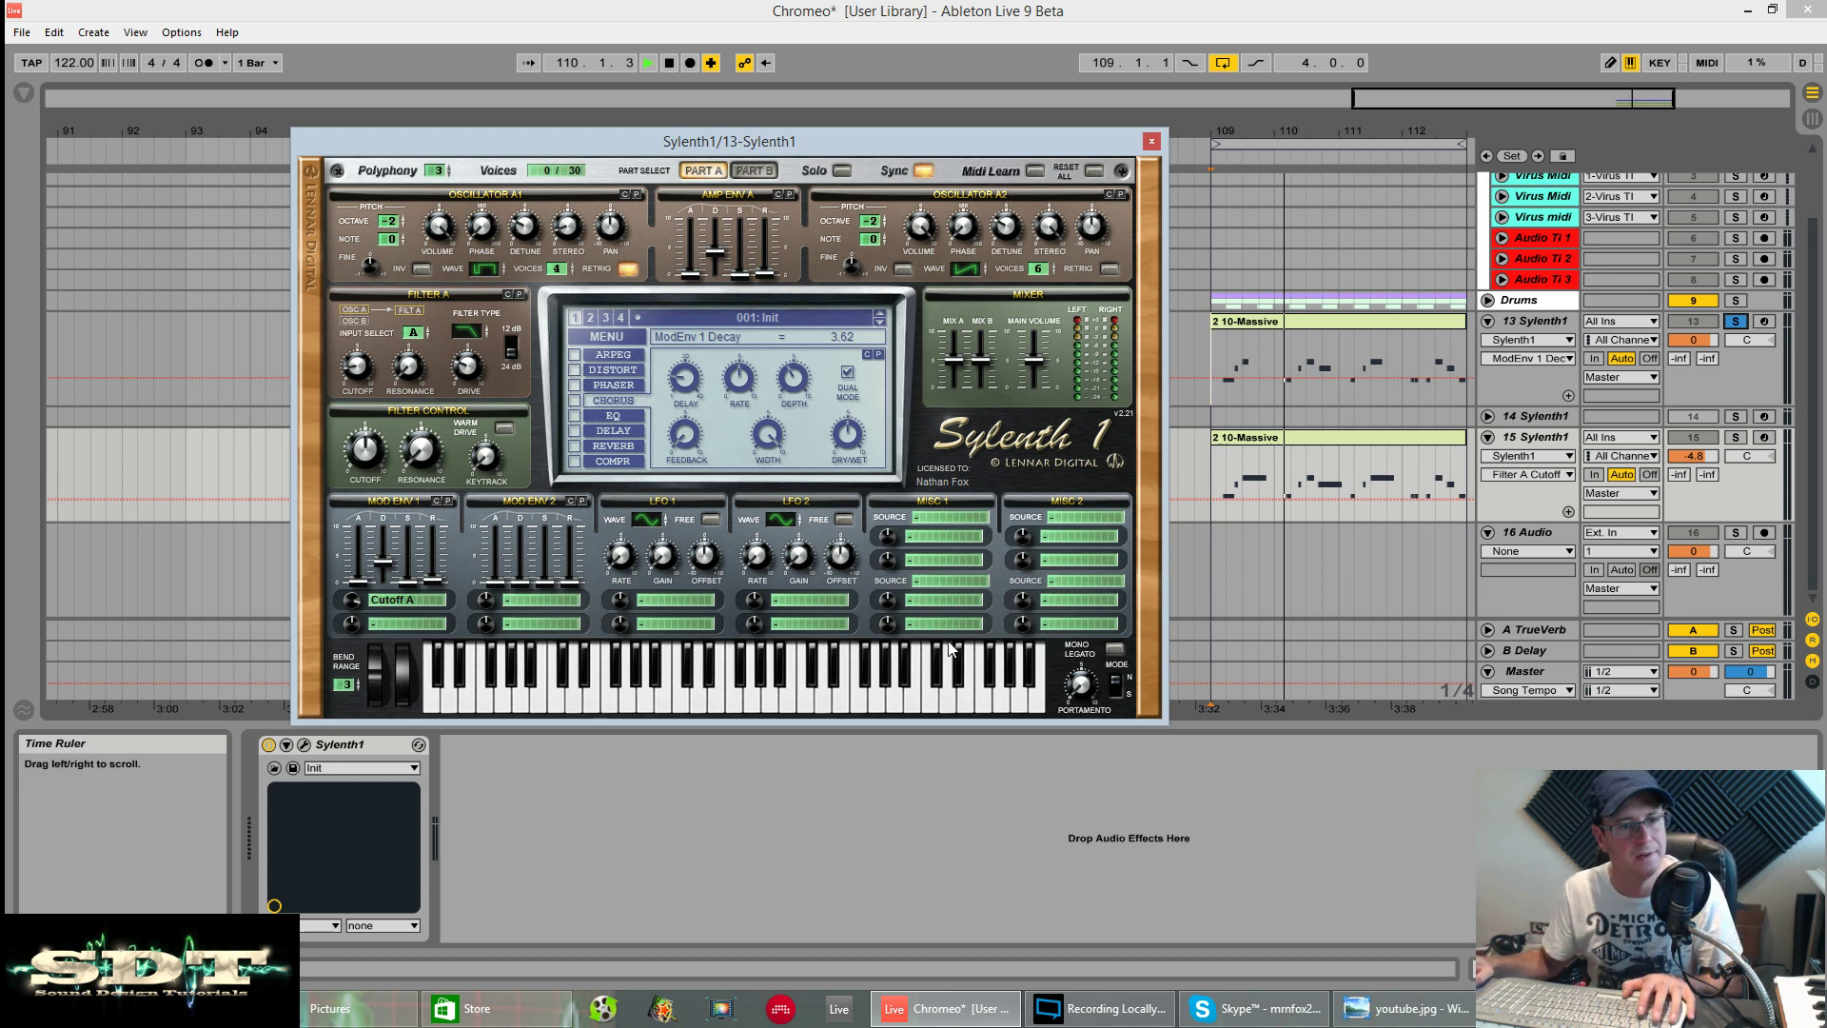
{"action": "key", "text": "space"}
{"action": "key", "text": "space"}
{"action": "key", "text": "space"}
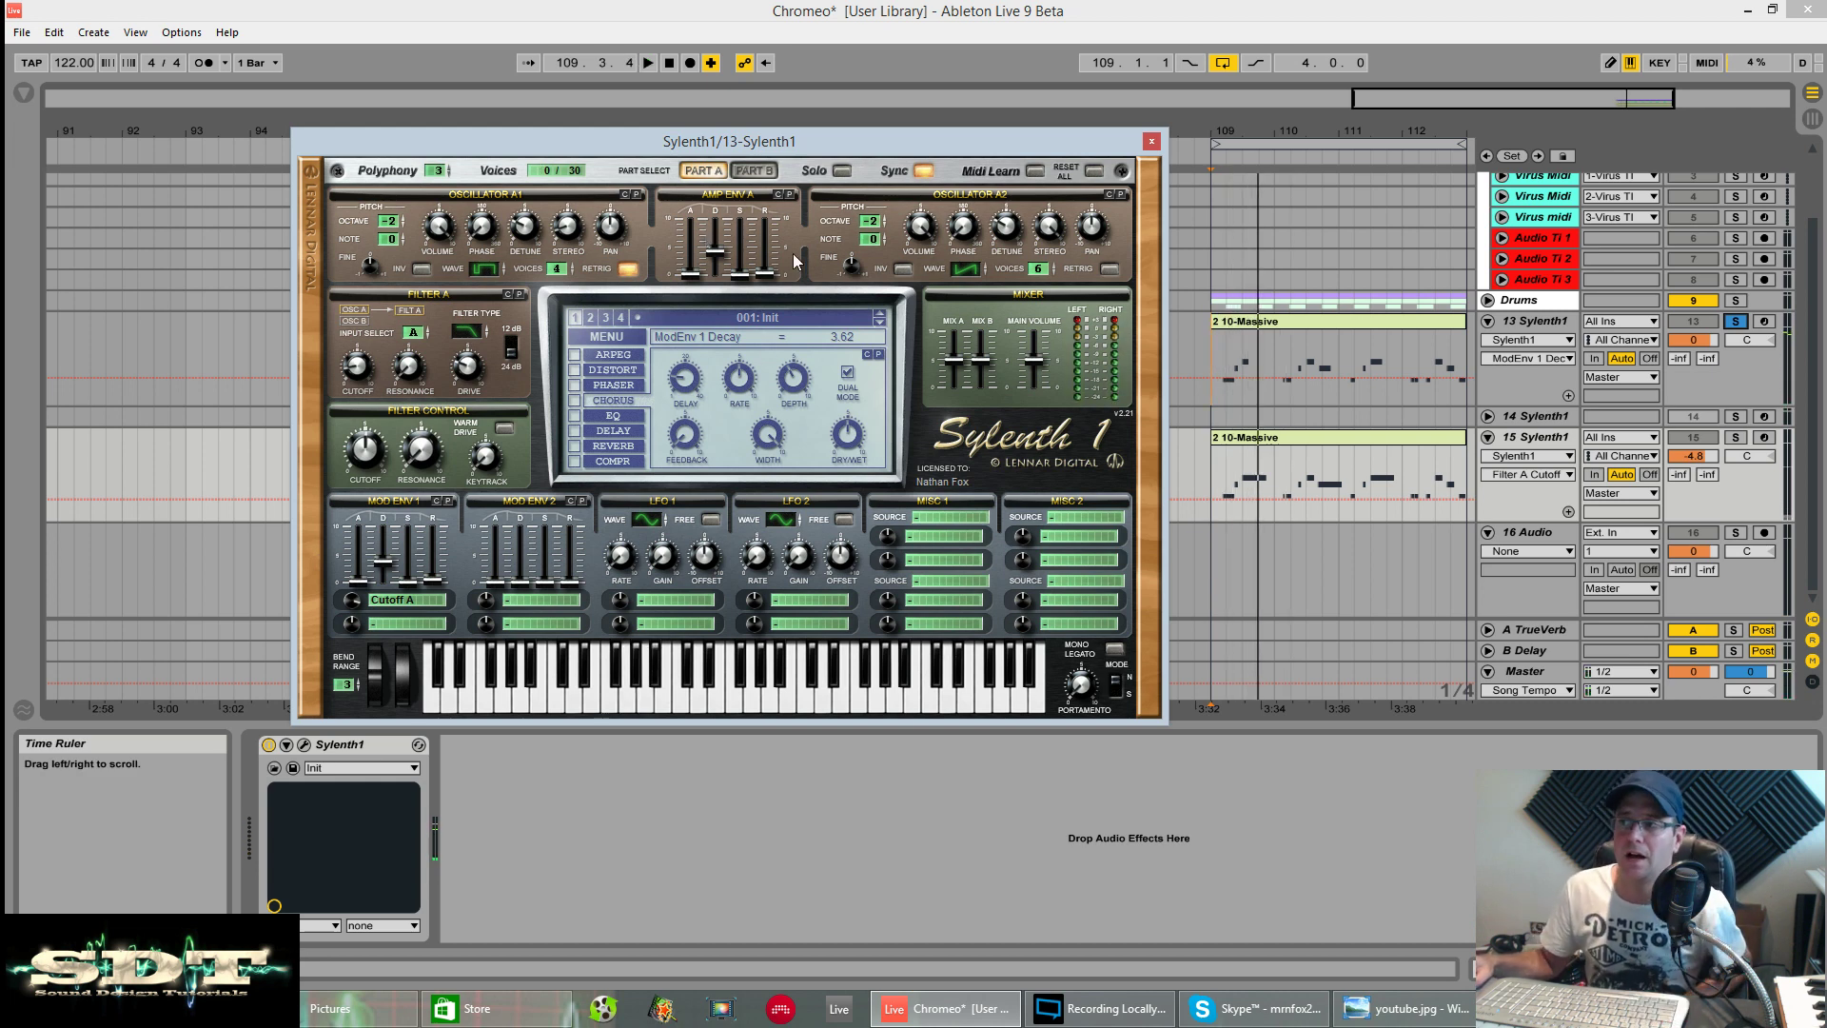
Switch to Part B and shape Amp Env B with minimum sustain, release 0.10 and decay 3.68.
{"action": "left_click", "coordinate": [753, 170]}
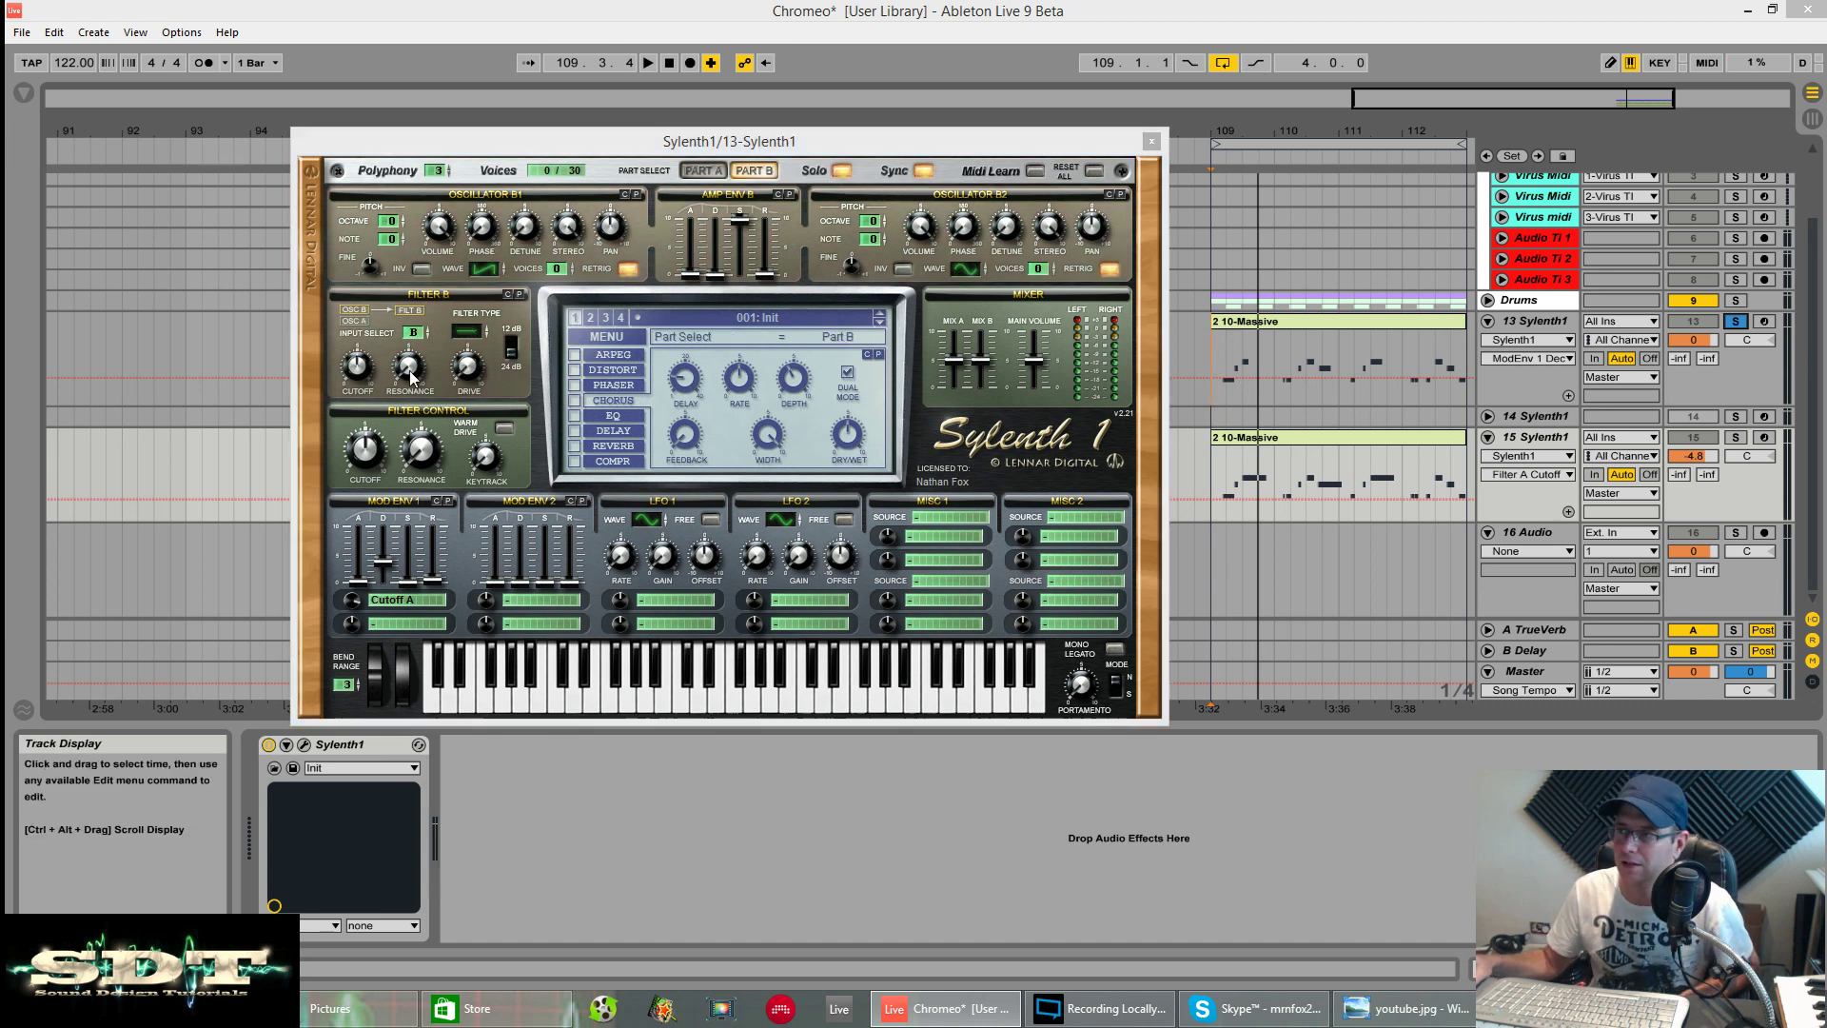
{"action": "left_click_drag", "start_coordinate": [739, 222], "coordinate": [743, 384]}
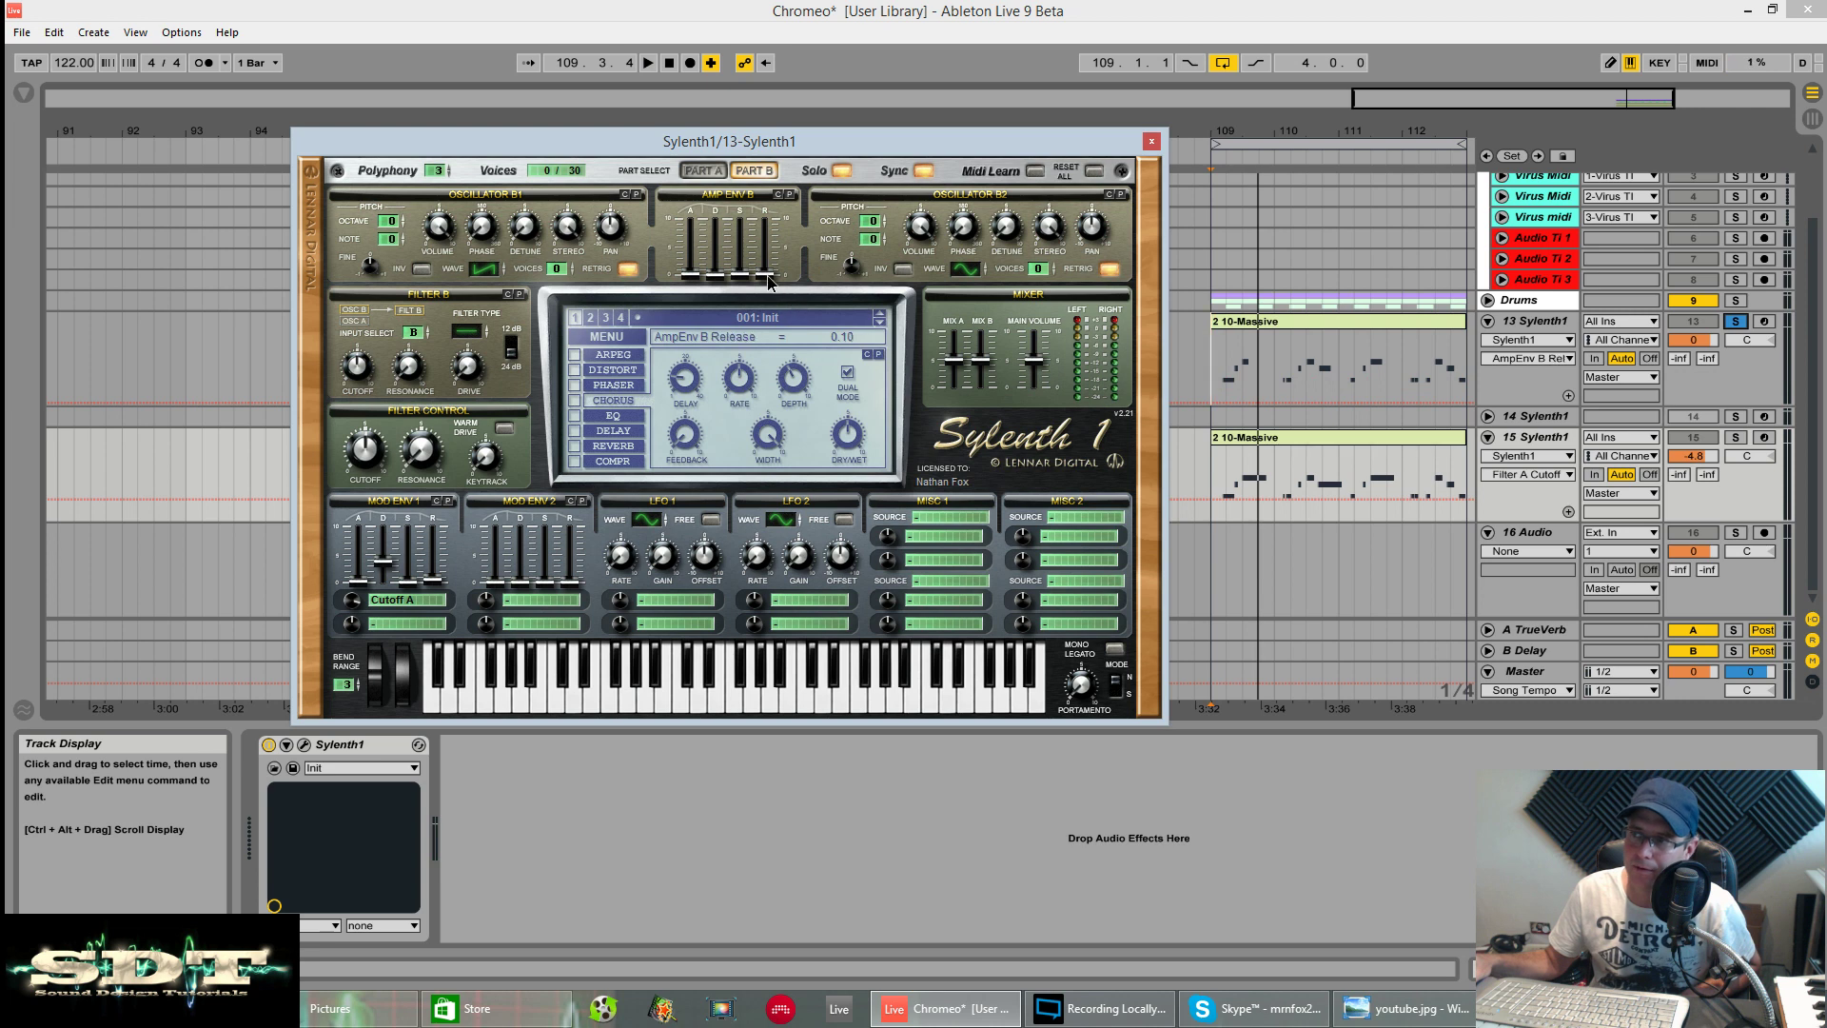
{"action": "left_click_drag", "start_coordinate": [715, 275], "coordinate": [715, 221]}
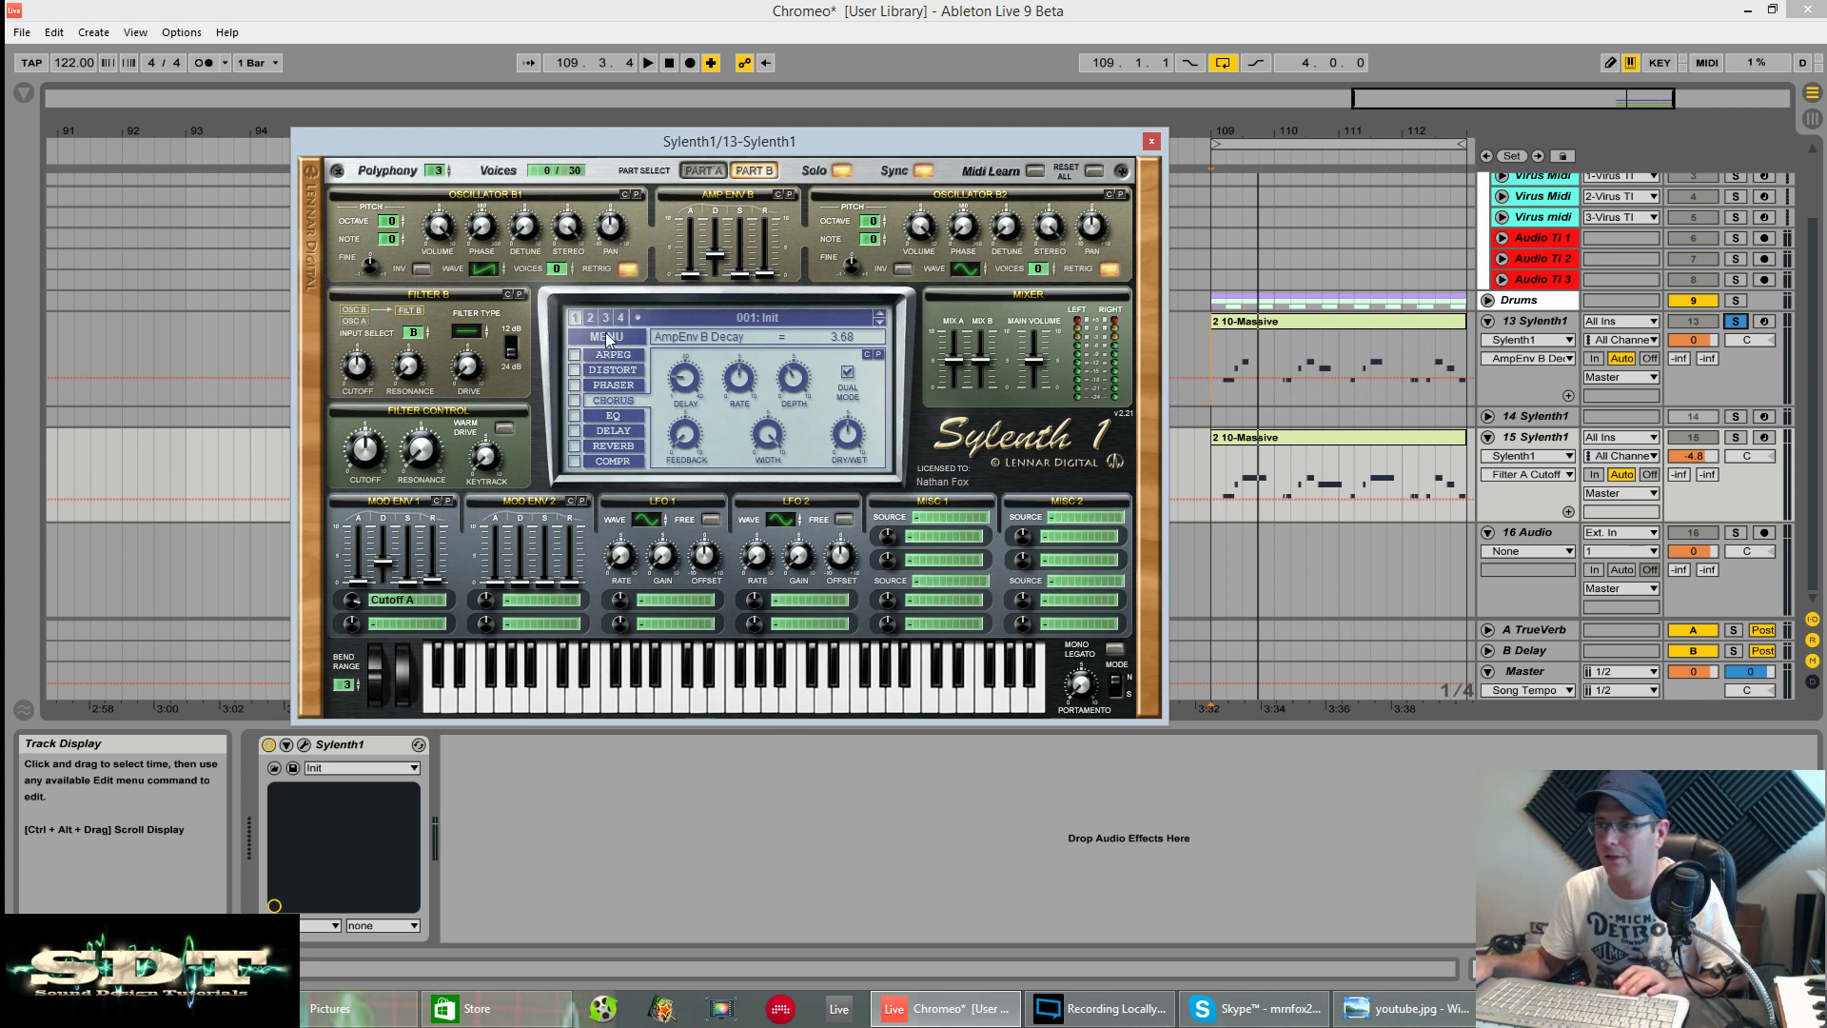
Set oscillator B1 to a Sine wave with 7 voices, volume 8.24 and stereo 3.62, and audition the loop.
{"action": "left_click", "coordinate": [483, 268]}
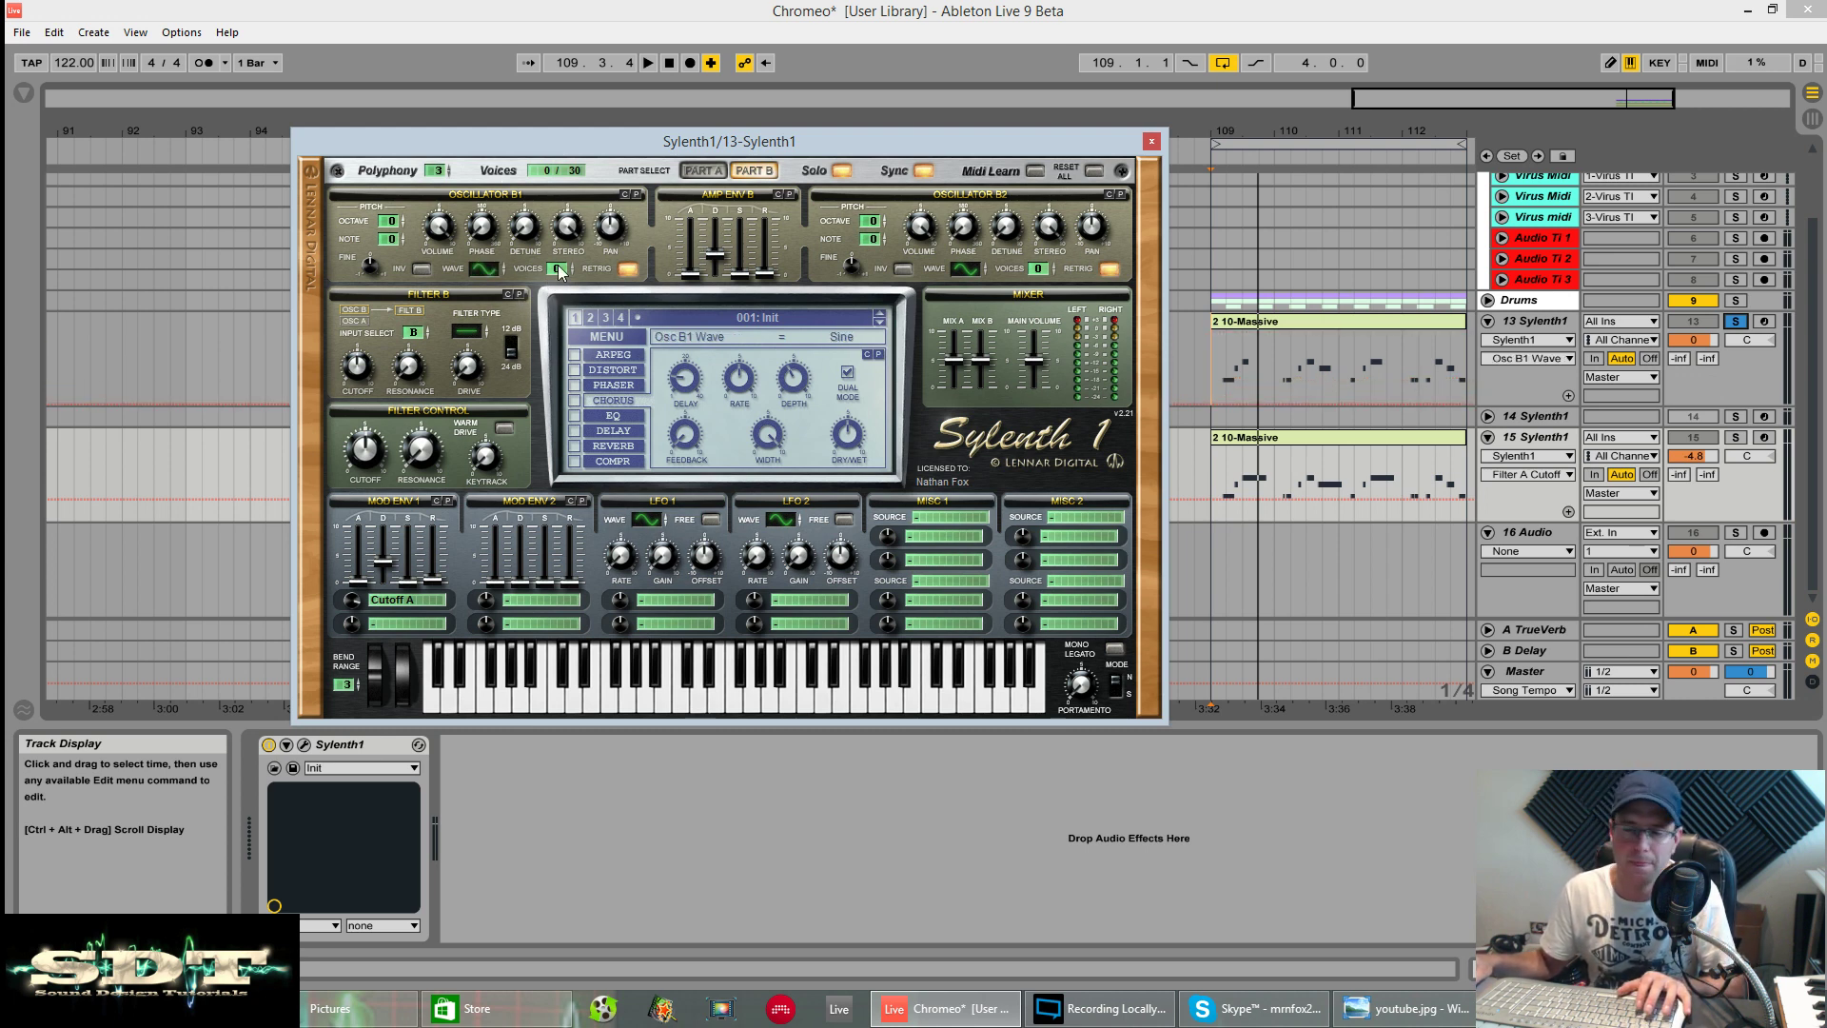
{"action": "left_click_drag", "start_coordinate": [561, 269], "coordinate": [562, 164]}
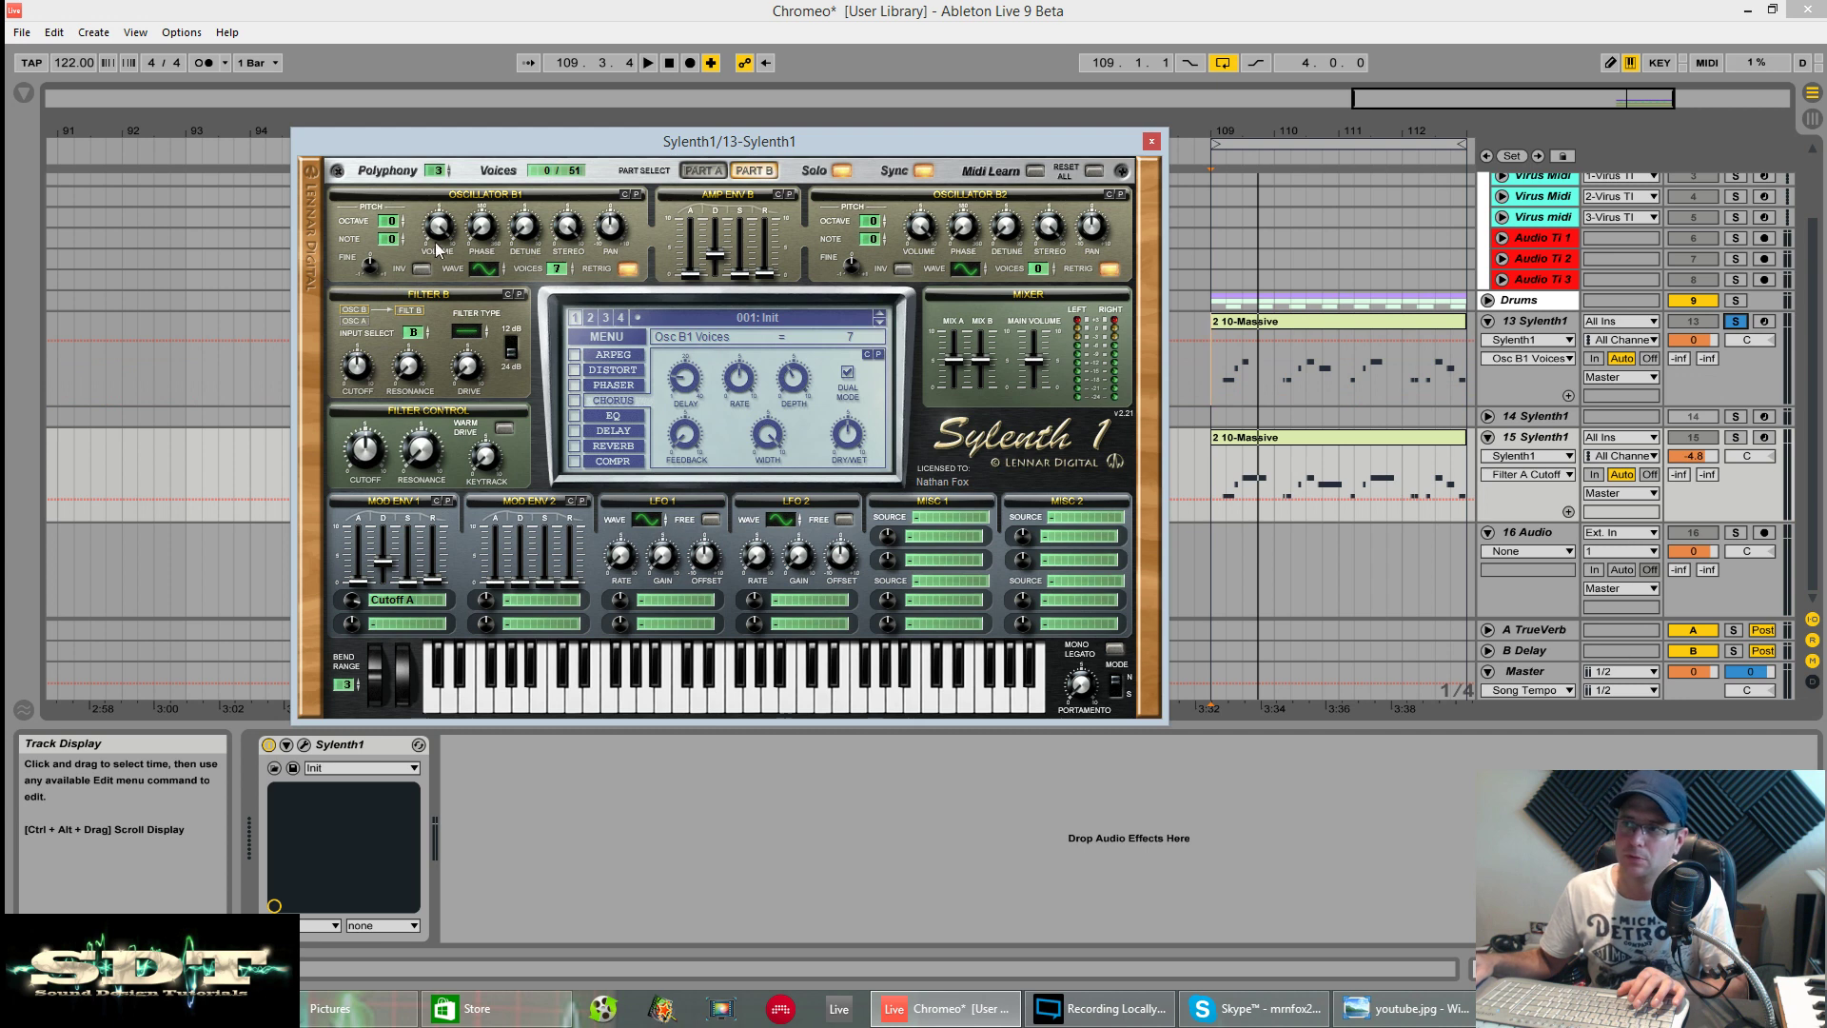
{"action": "left_click_drag", "start_coordinate": [436, 250], "coordinate": [447, 273]}
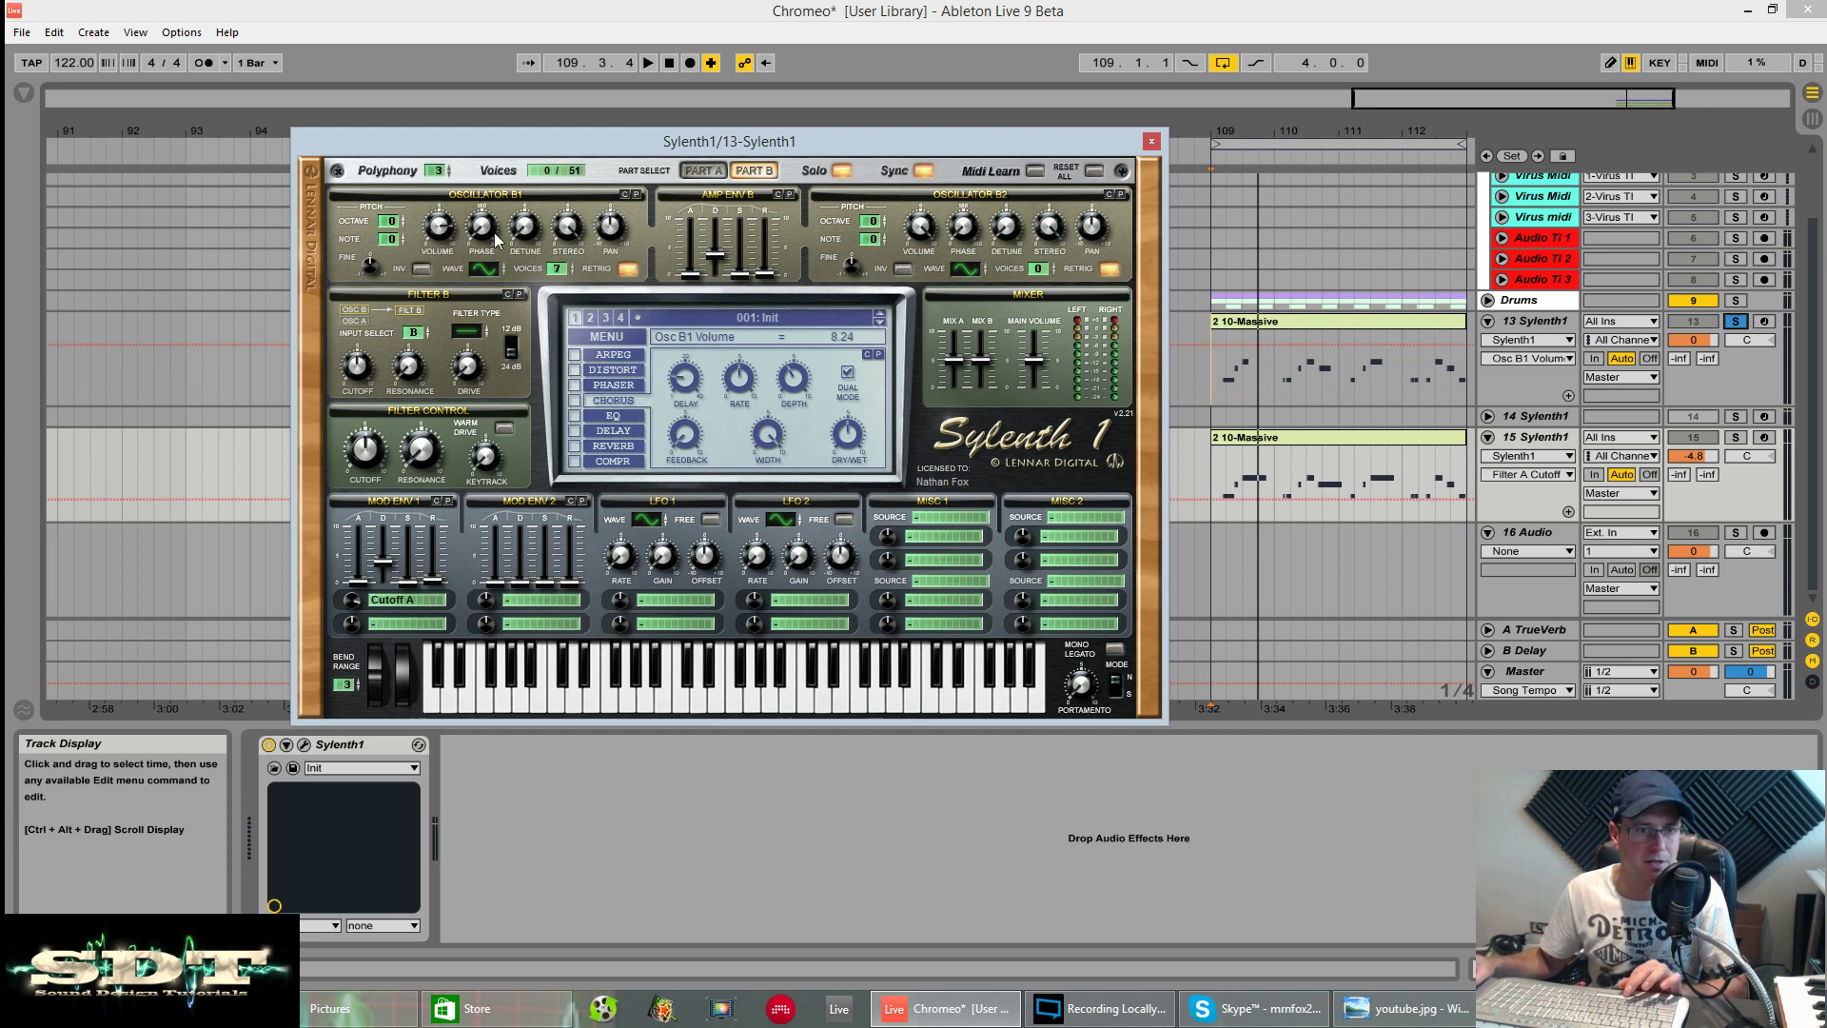
{"action": "left_click_drag", "start_coordinate": [567, 226], "coordinate": [563, 341]}
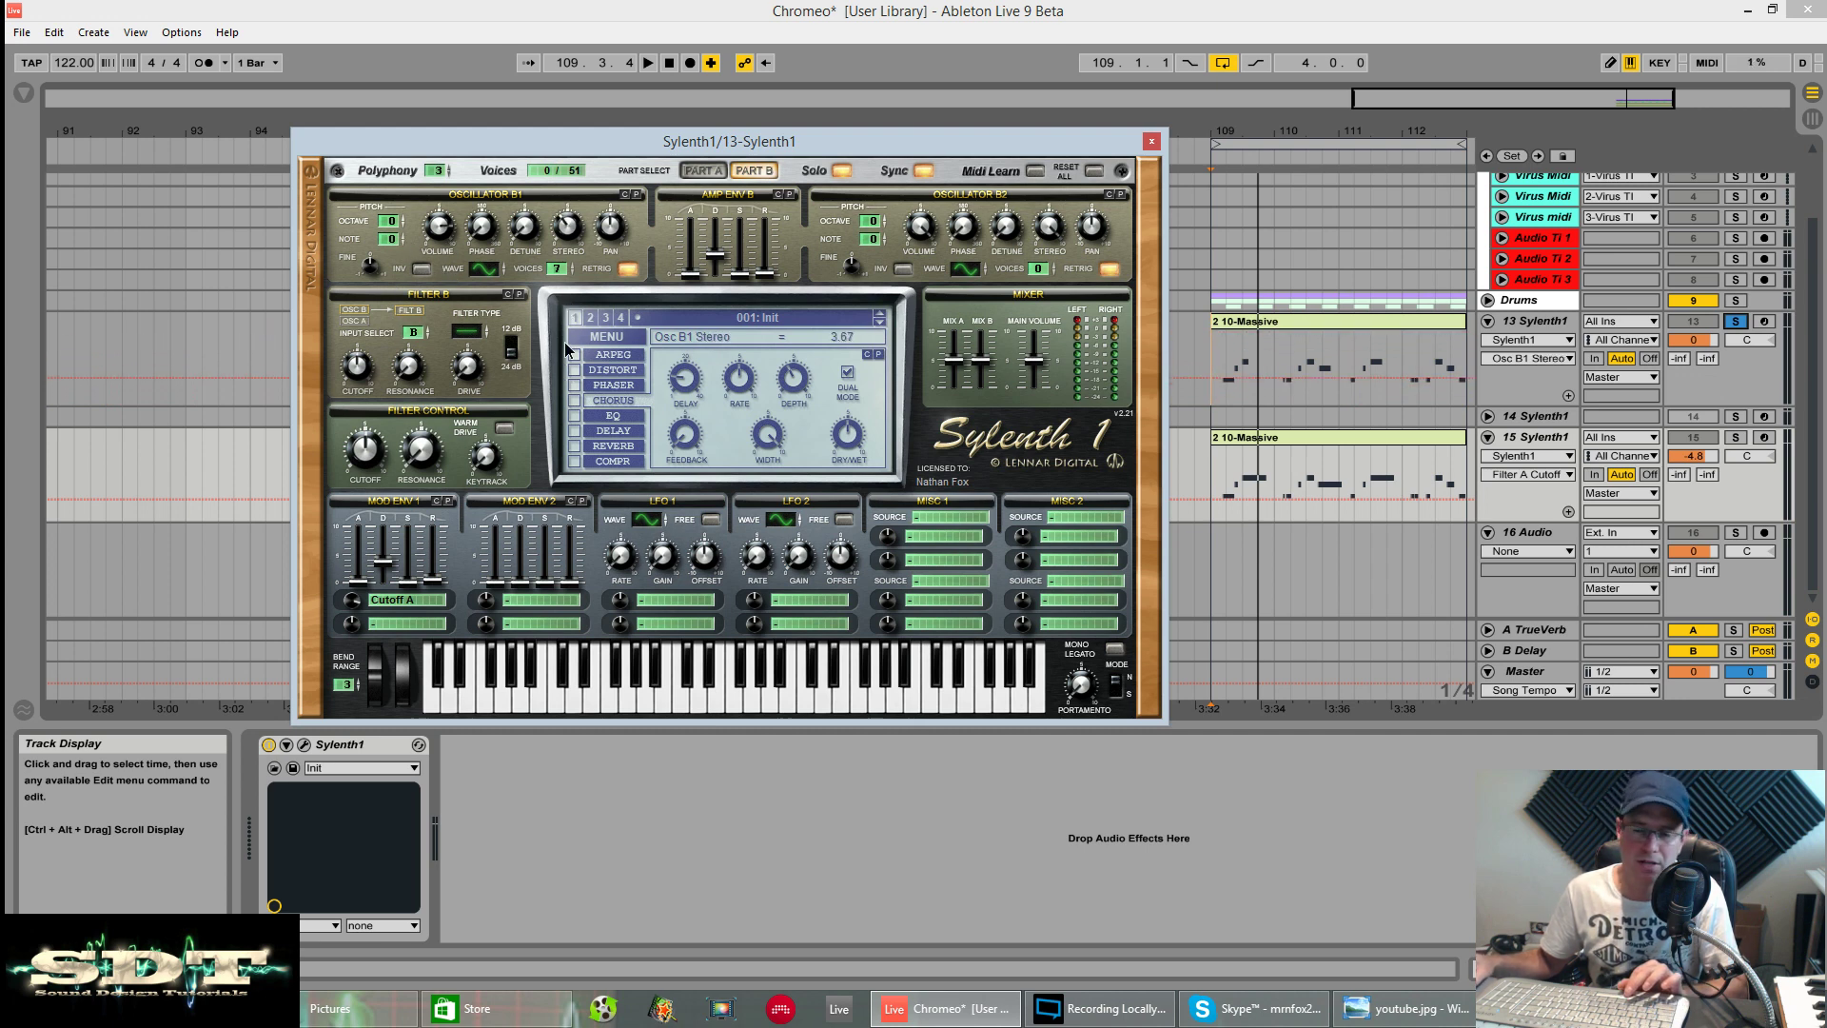
{"action": "key", "text": "space"}
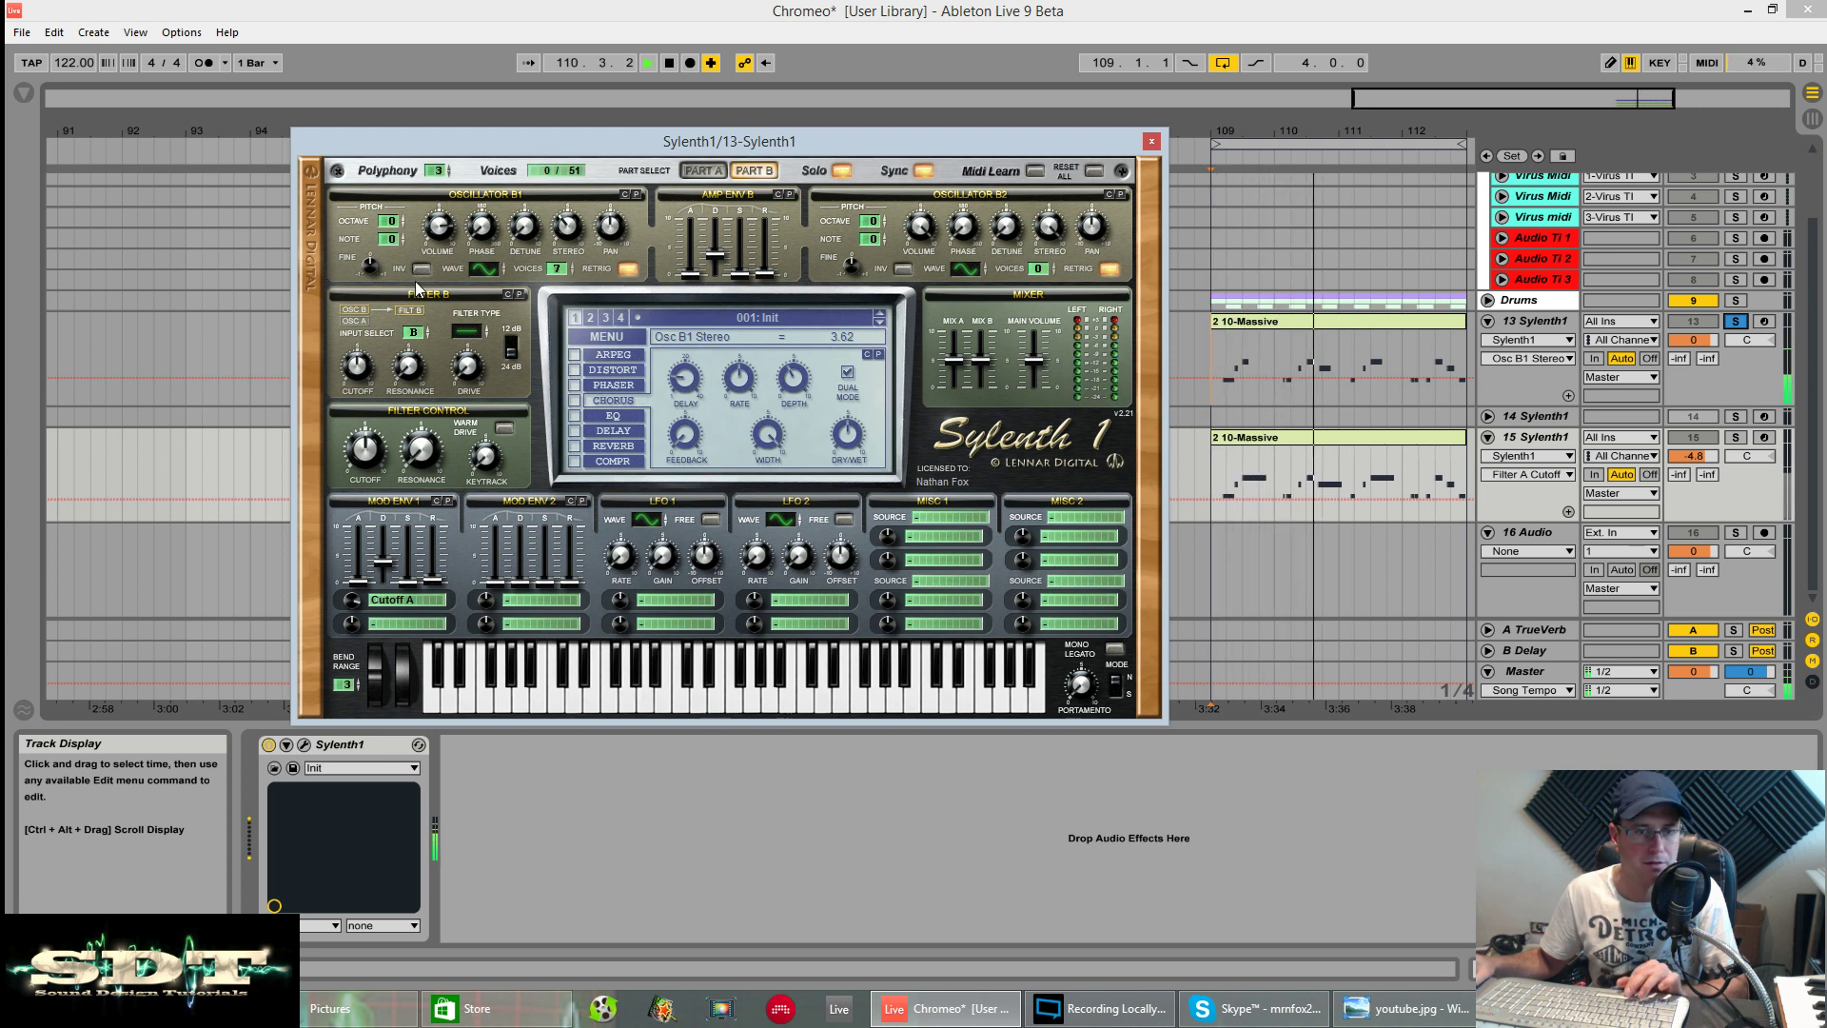
{"action": "key", "text": "space"}
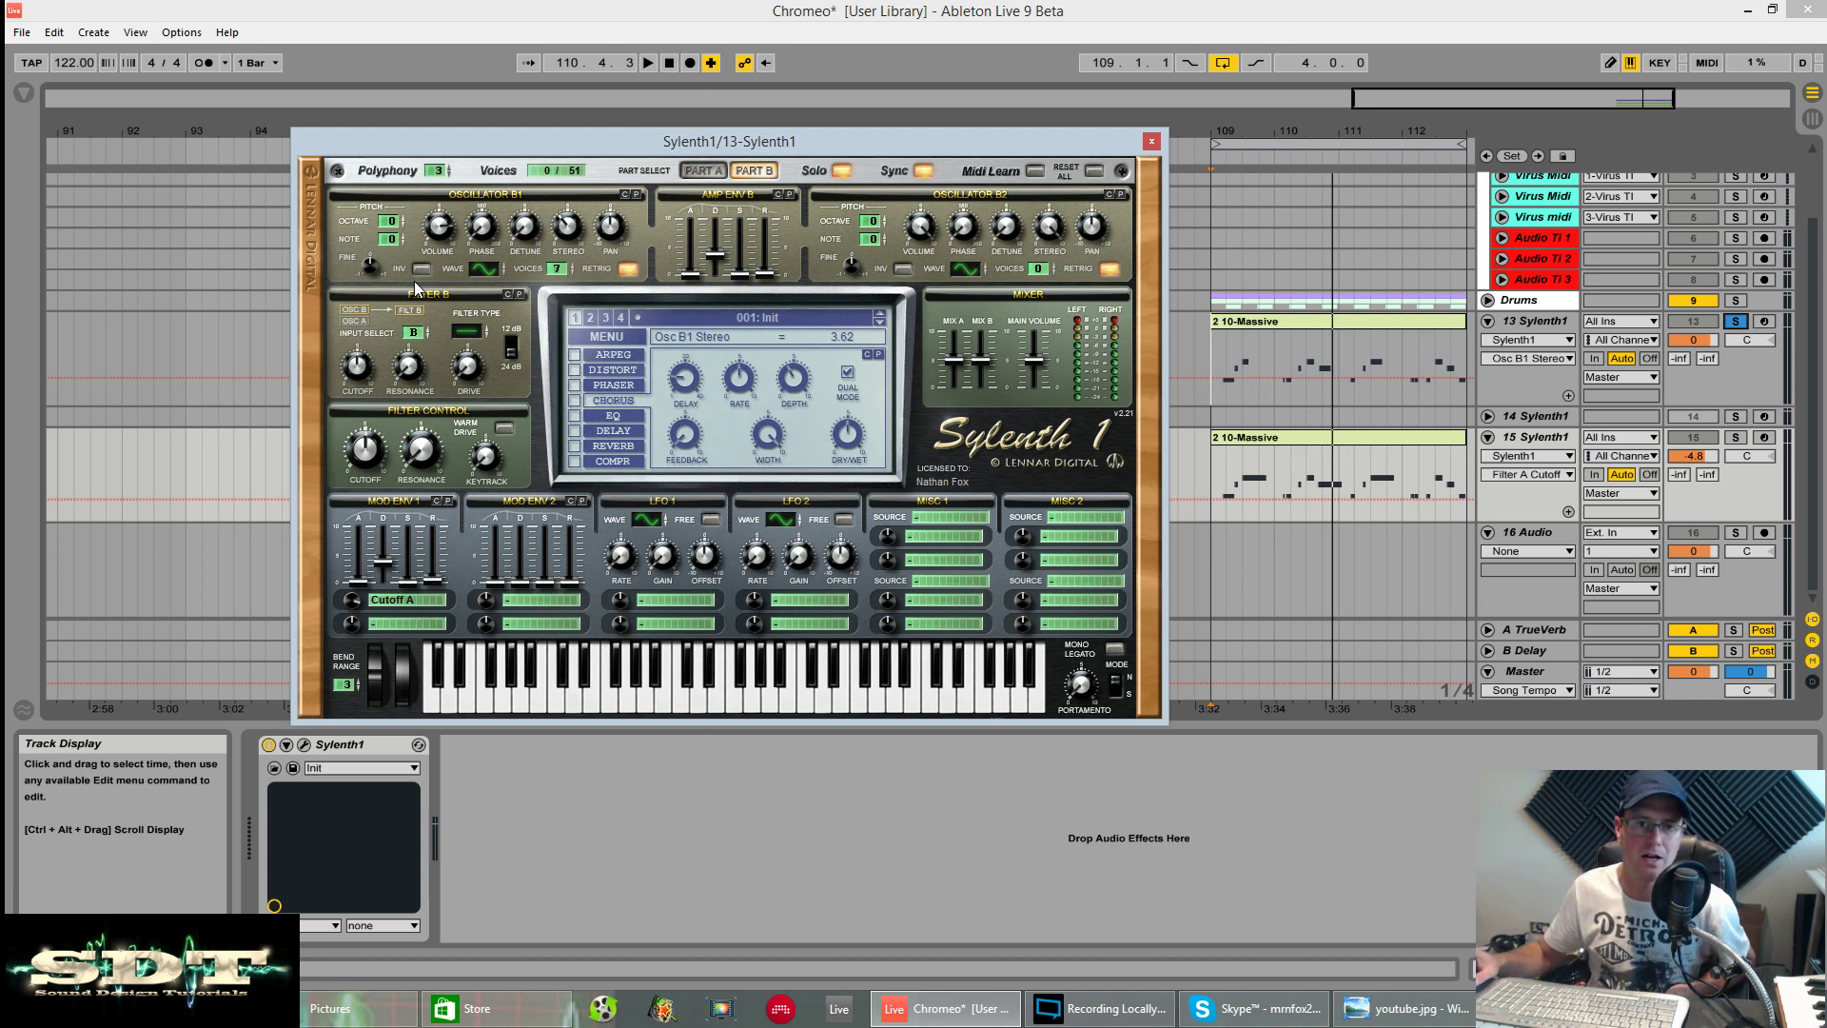
Set oscillator B2 to 4 voices, octave -1 and stereo 0.00, turn retrigger off on both Part B oscillators, and audition the loop.
{"action": "left_click_drag", "start_coordinate": [1038, 269], "coordinate": [1049, 231]}
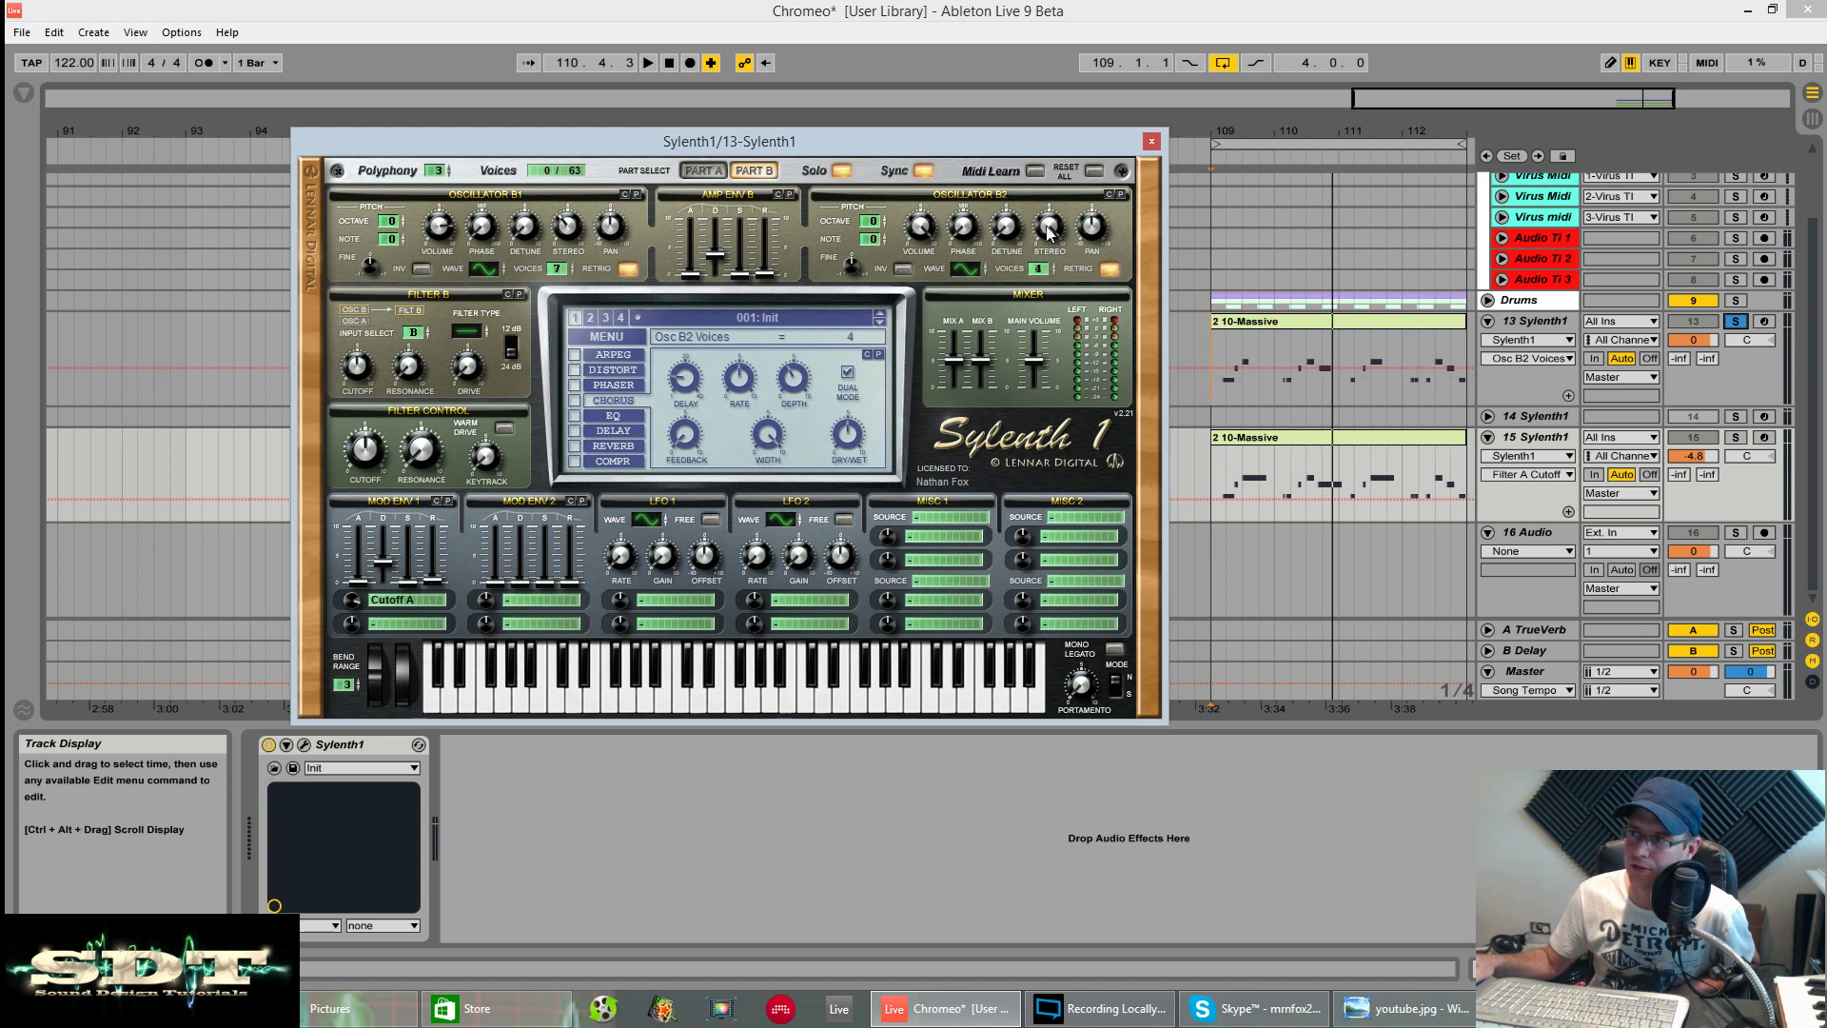
{"action": "left_click_drag", "start_coordinate": [865, 222], "coordinate": [864, 238]}
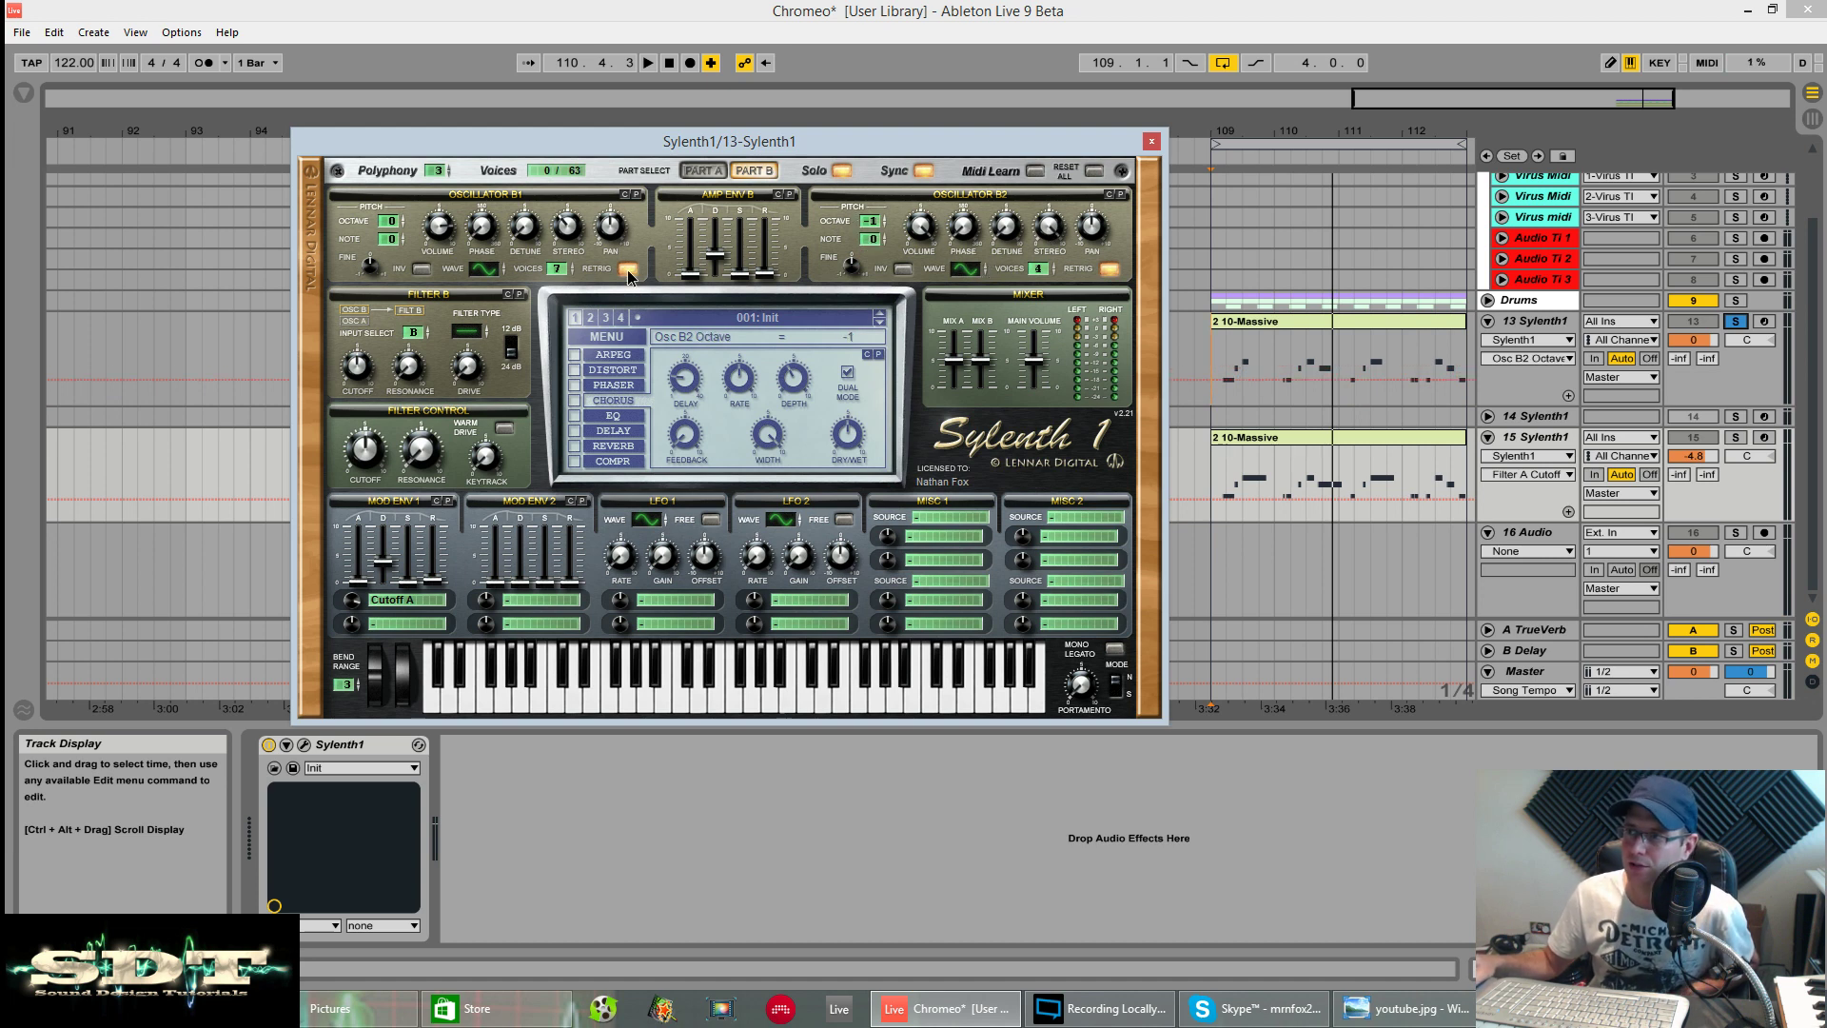
{"action": "left_click", "coordinate": [628, 270]}
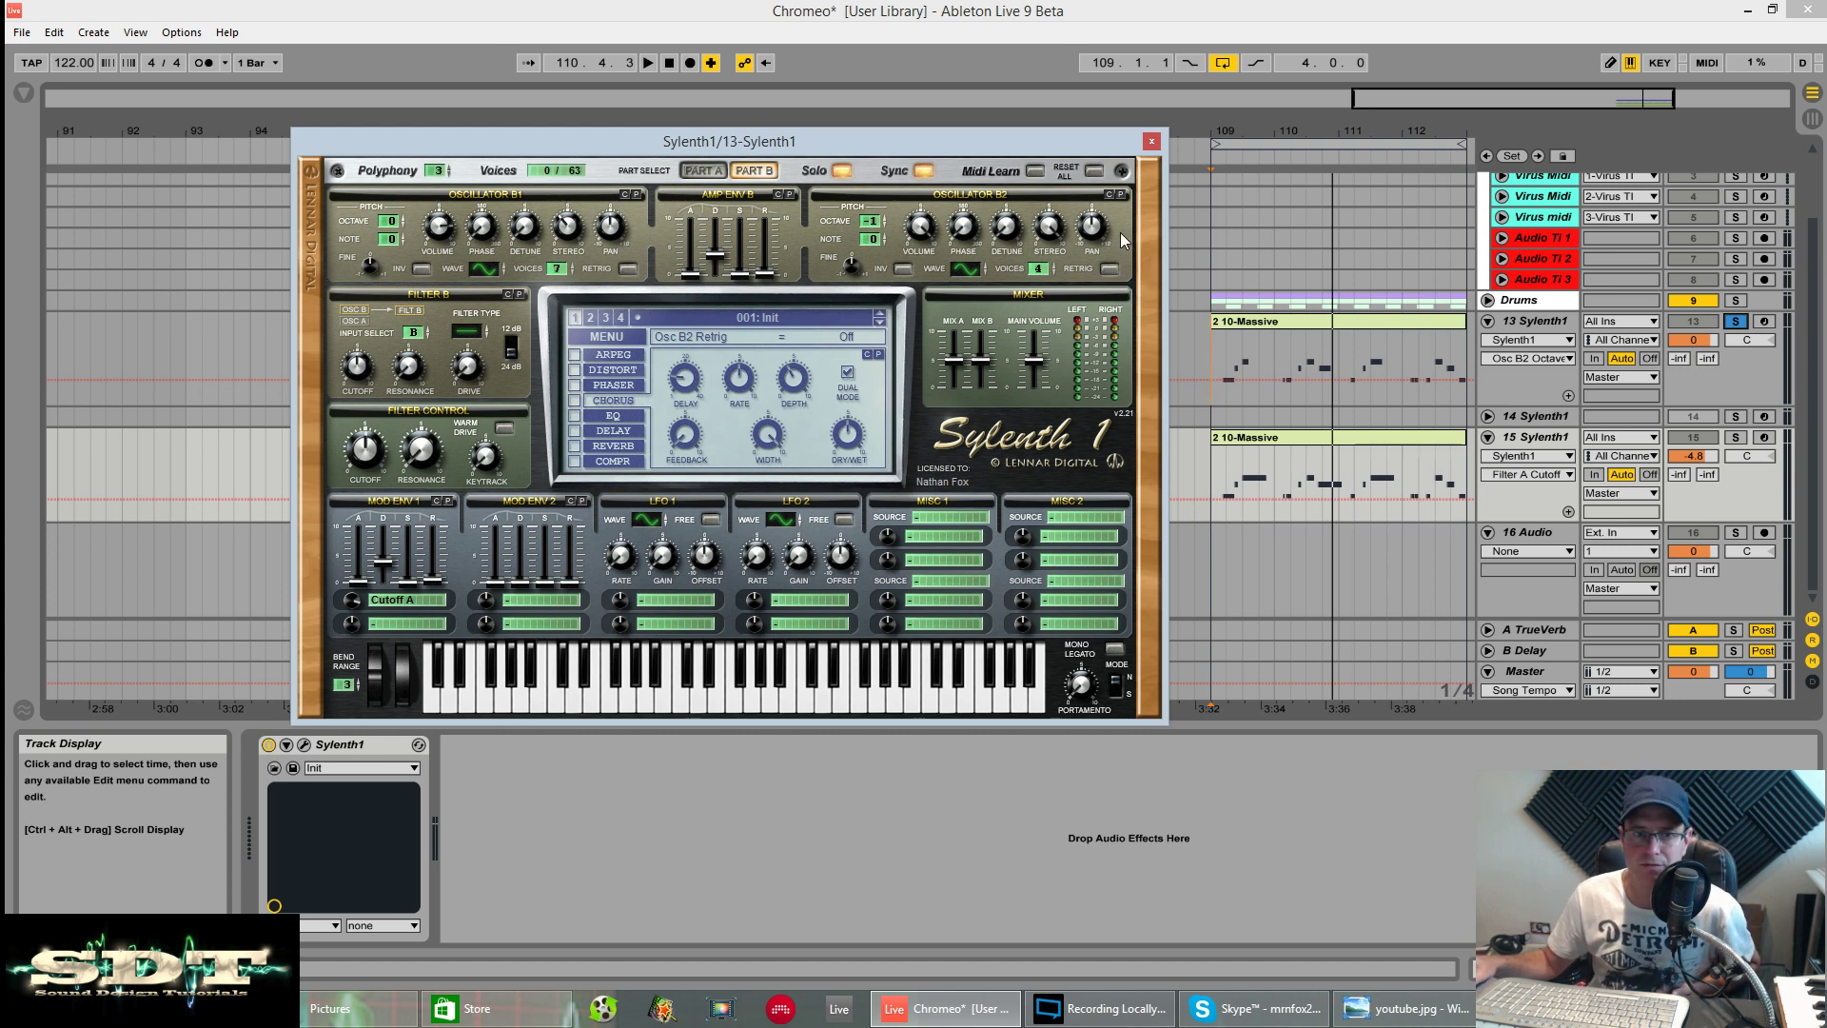
{"action": "left_click", "coordinate": [1049, 229]}
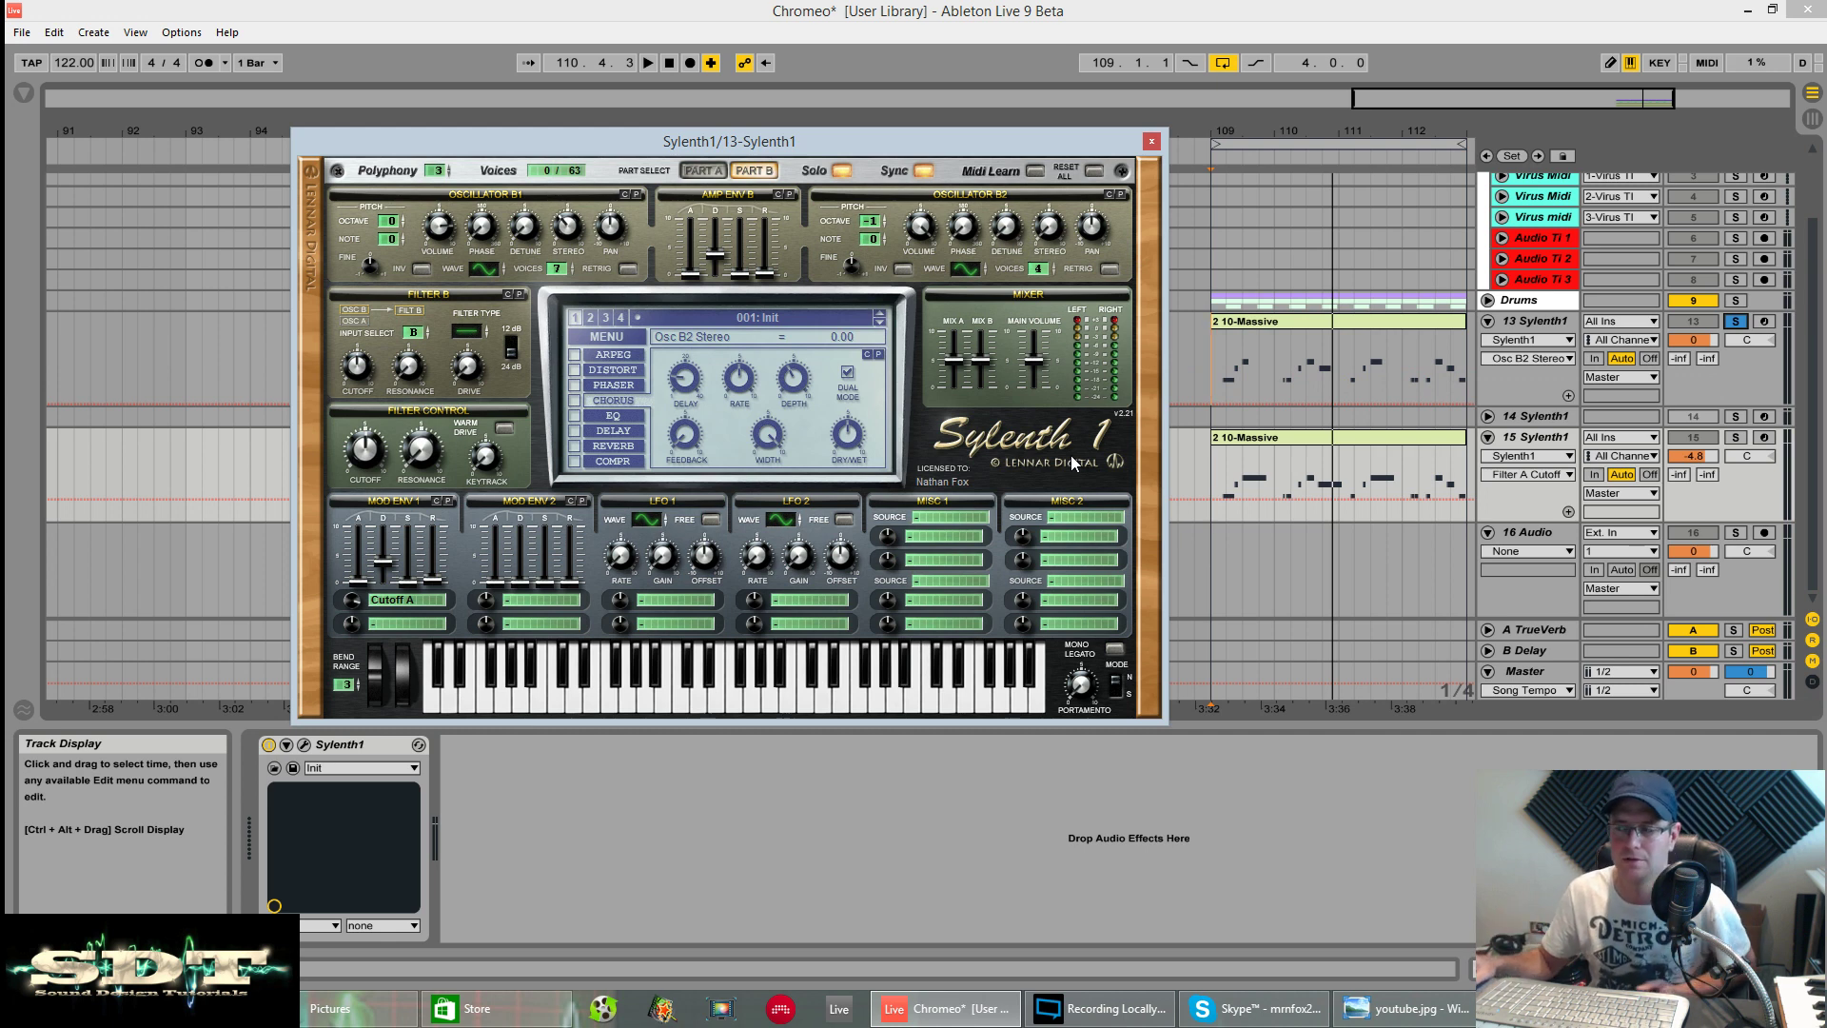
{"action": "key", "text": "space"}
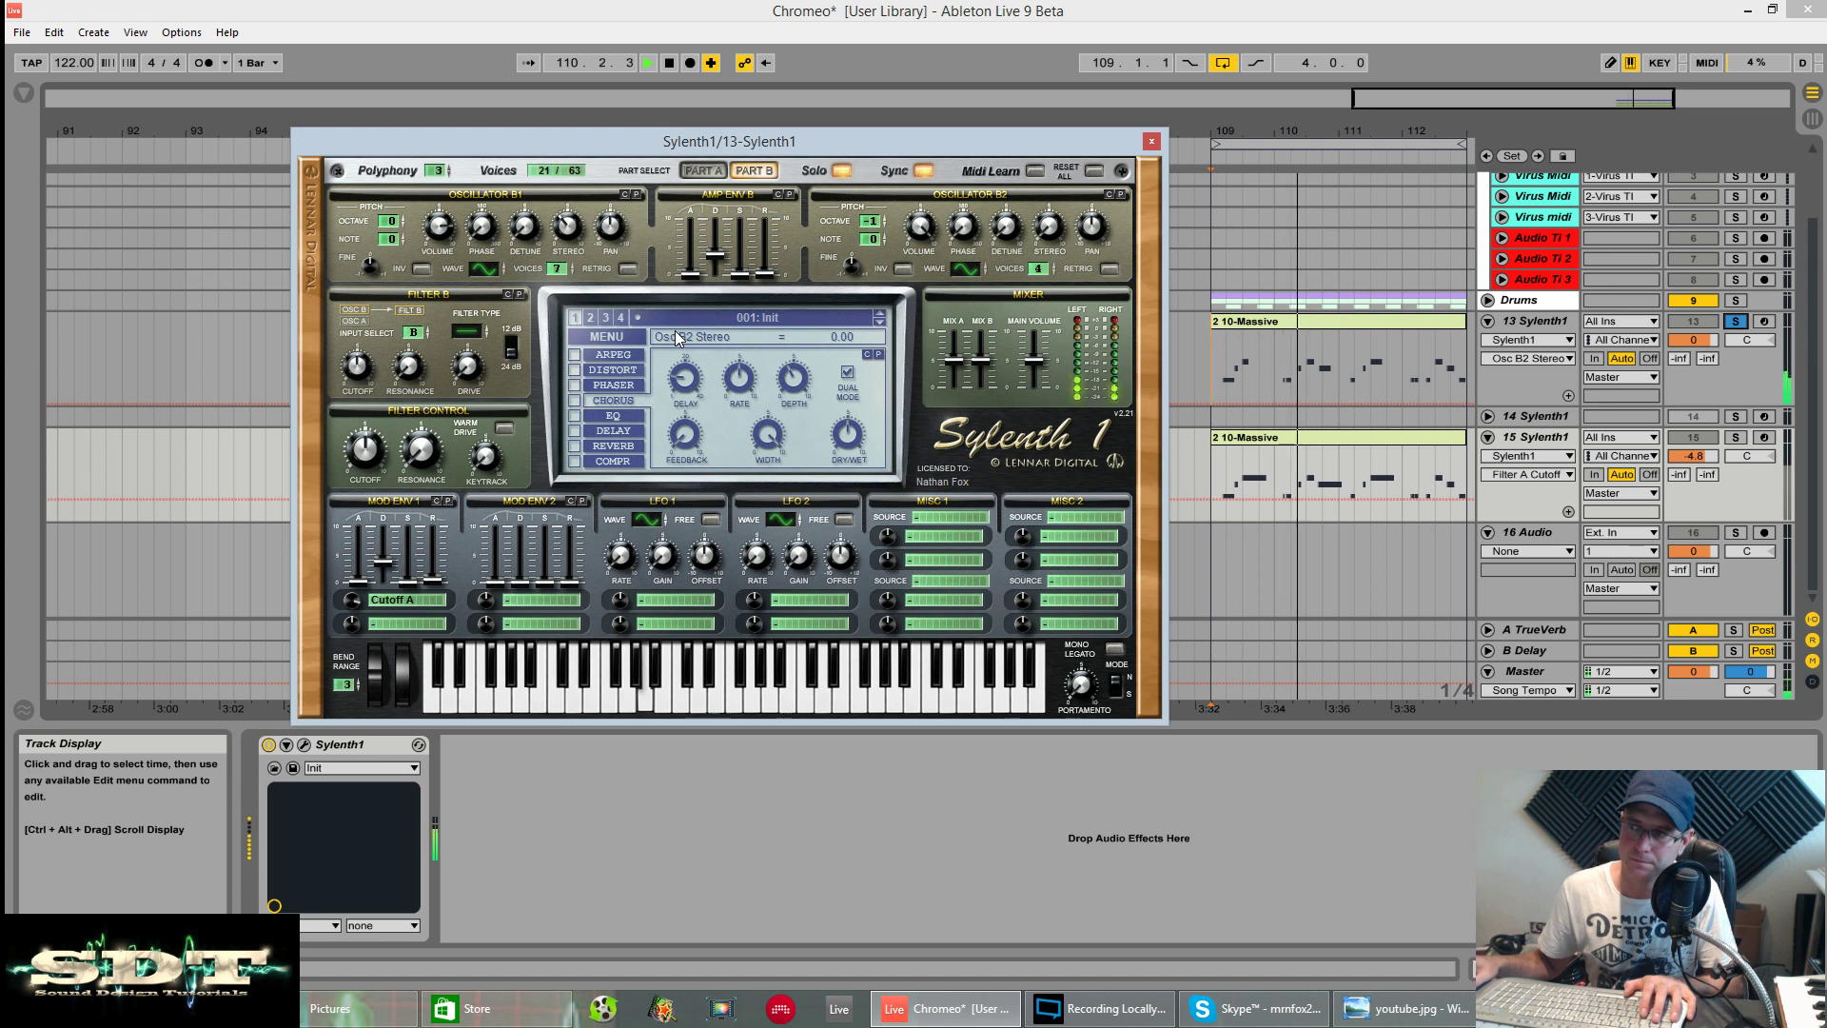
{"action": "key", "text": "space"}
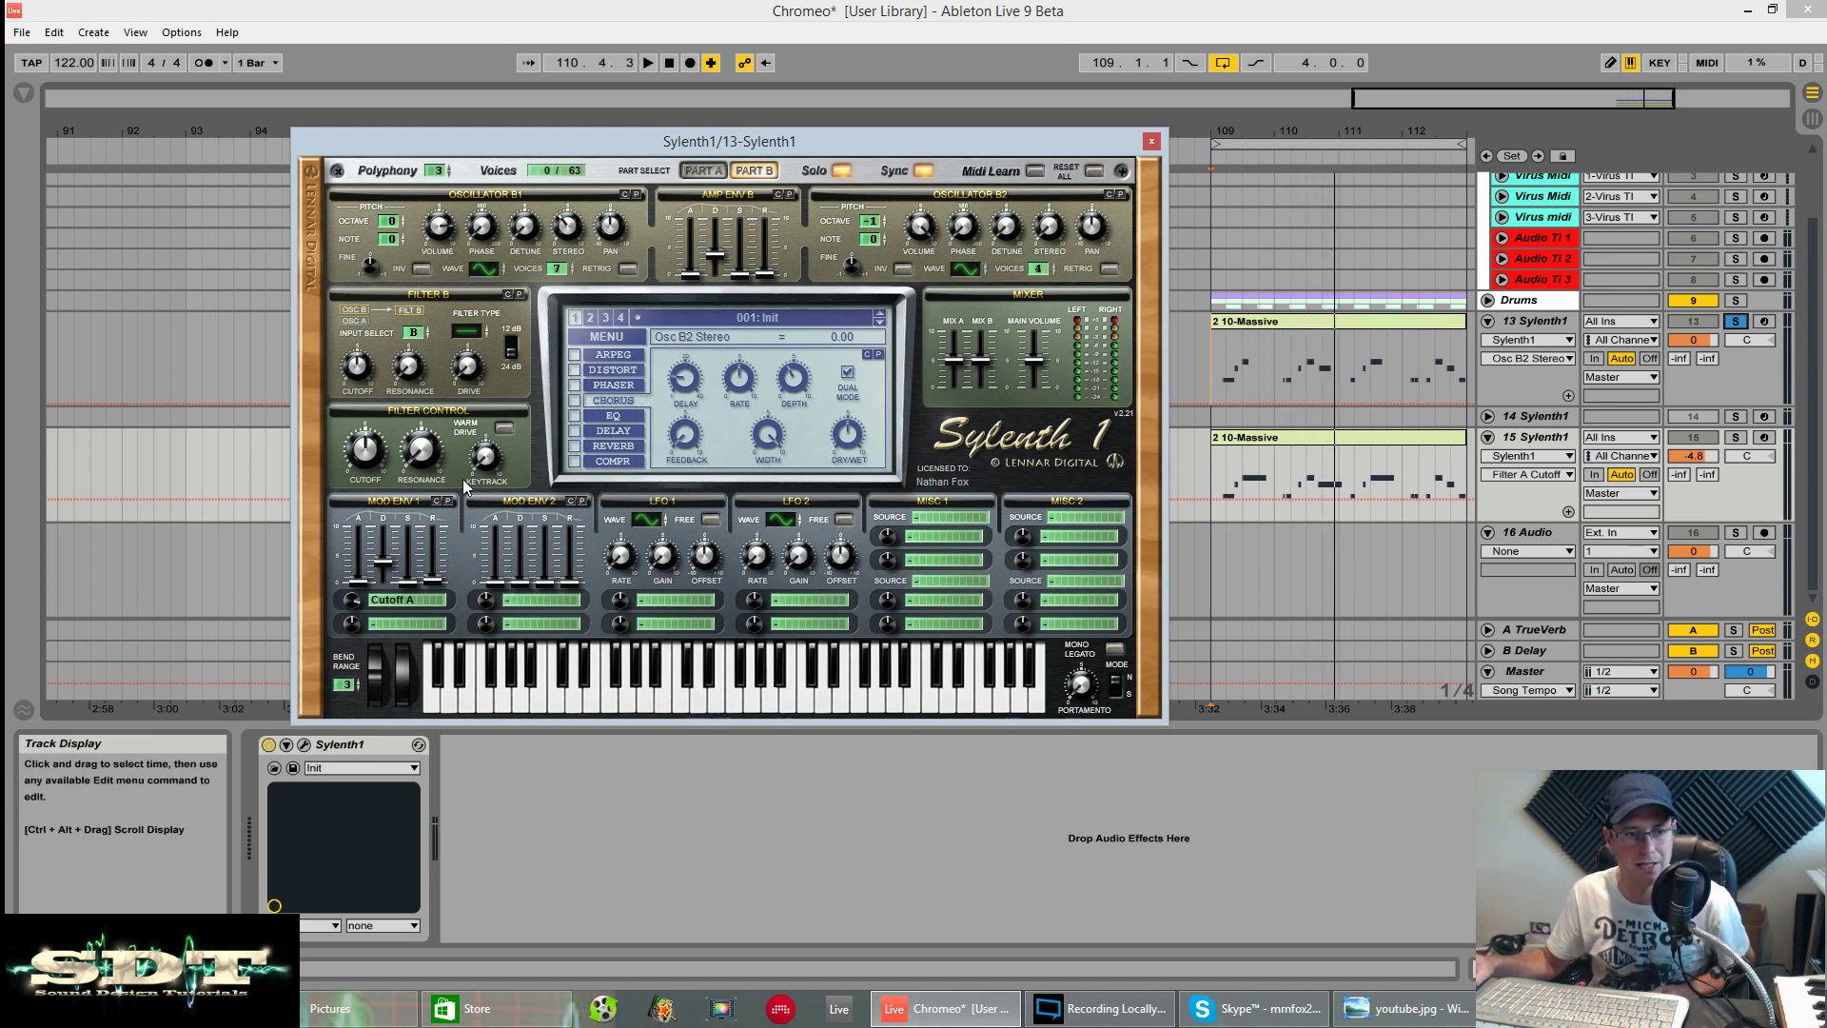
Set Filter B to Lowpass with drive 3.14, resonance 5.95 and cutoff 3864.90 Hz while auditioning the loop.
{"action": "left_click", "coordinate": [472, 324]}
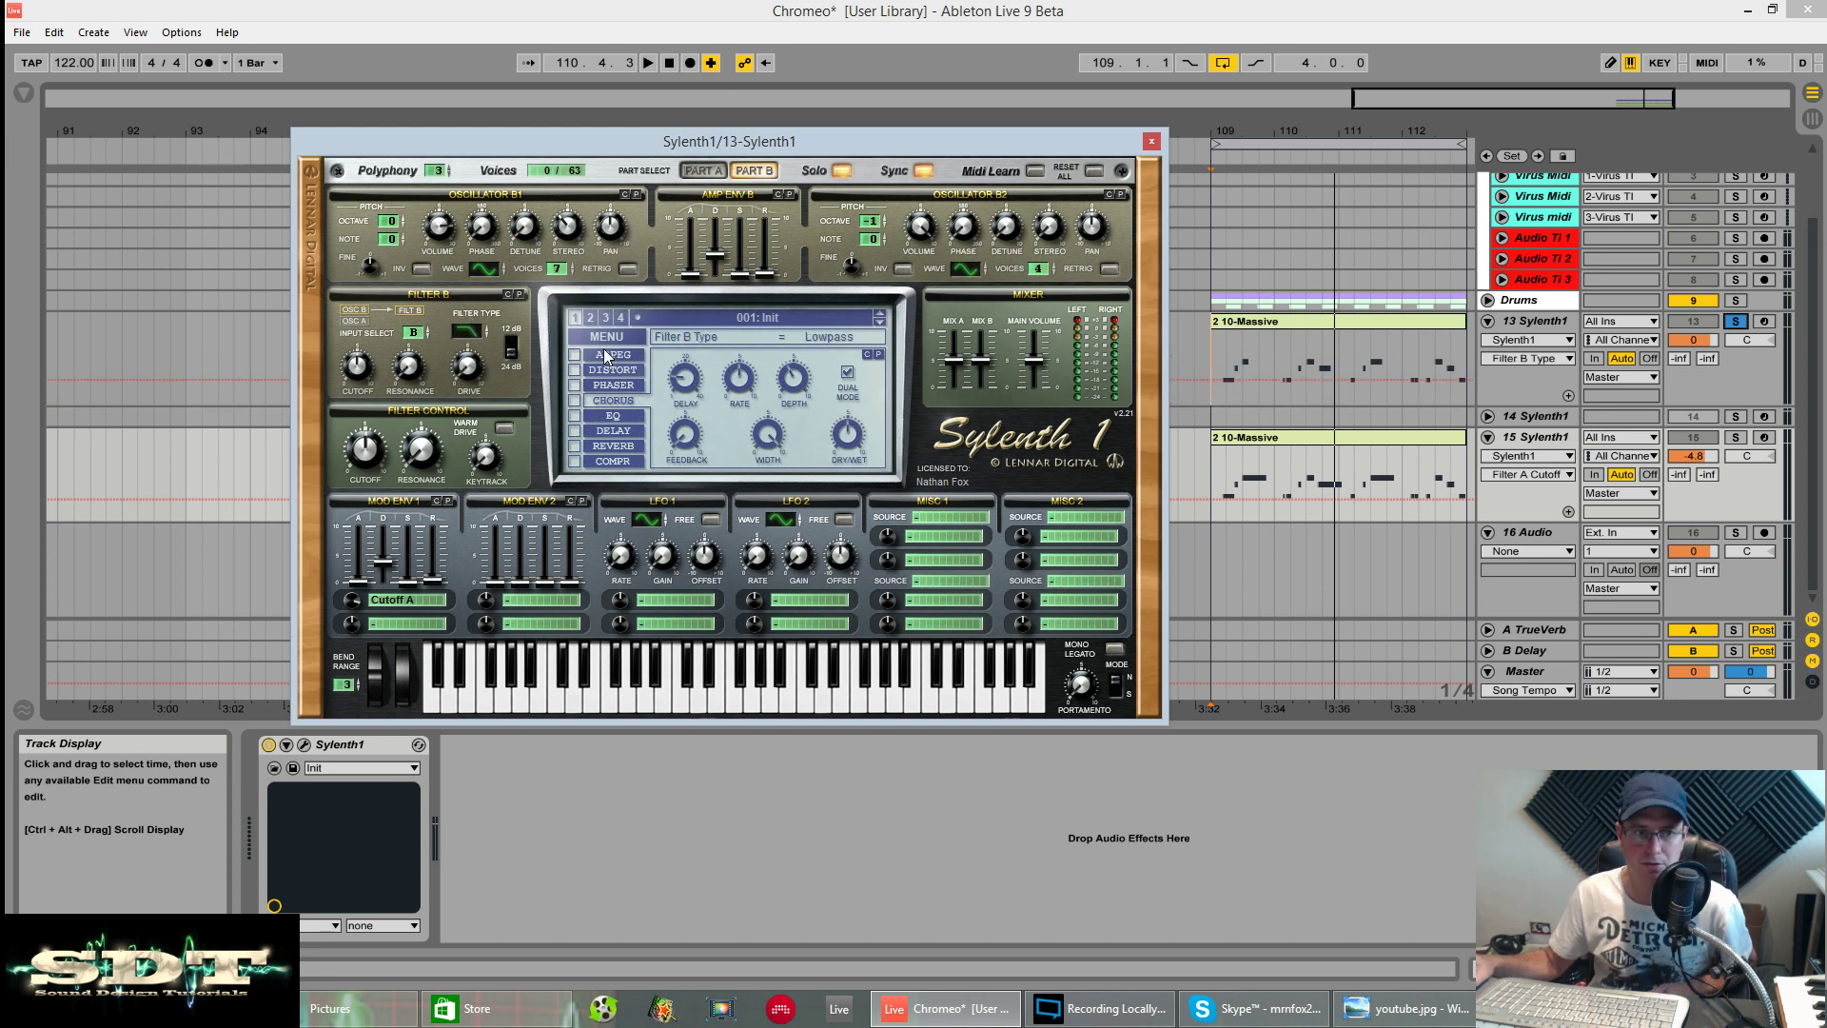
{"action": "left_click", "coordinate": [472, 382]}
{"action": "key", "text": "space"}
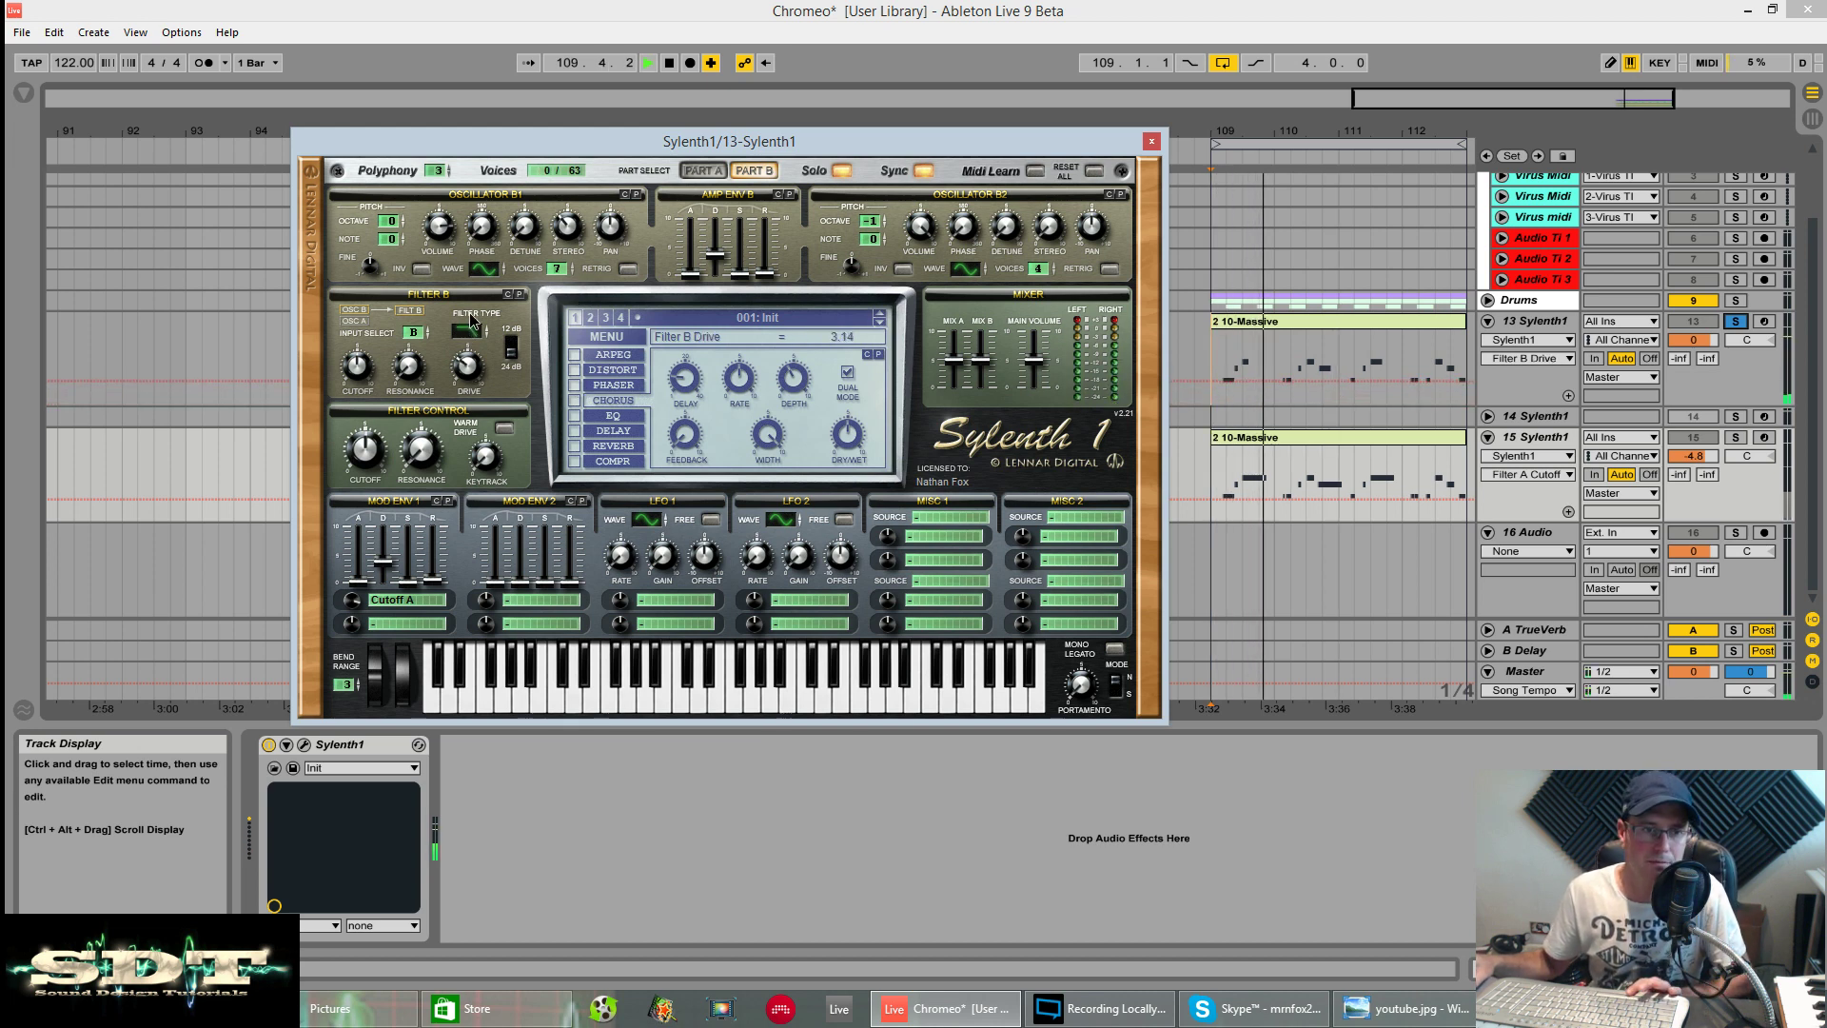
{"action": "left_click", "coordinate": [408, 364]}
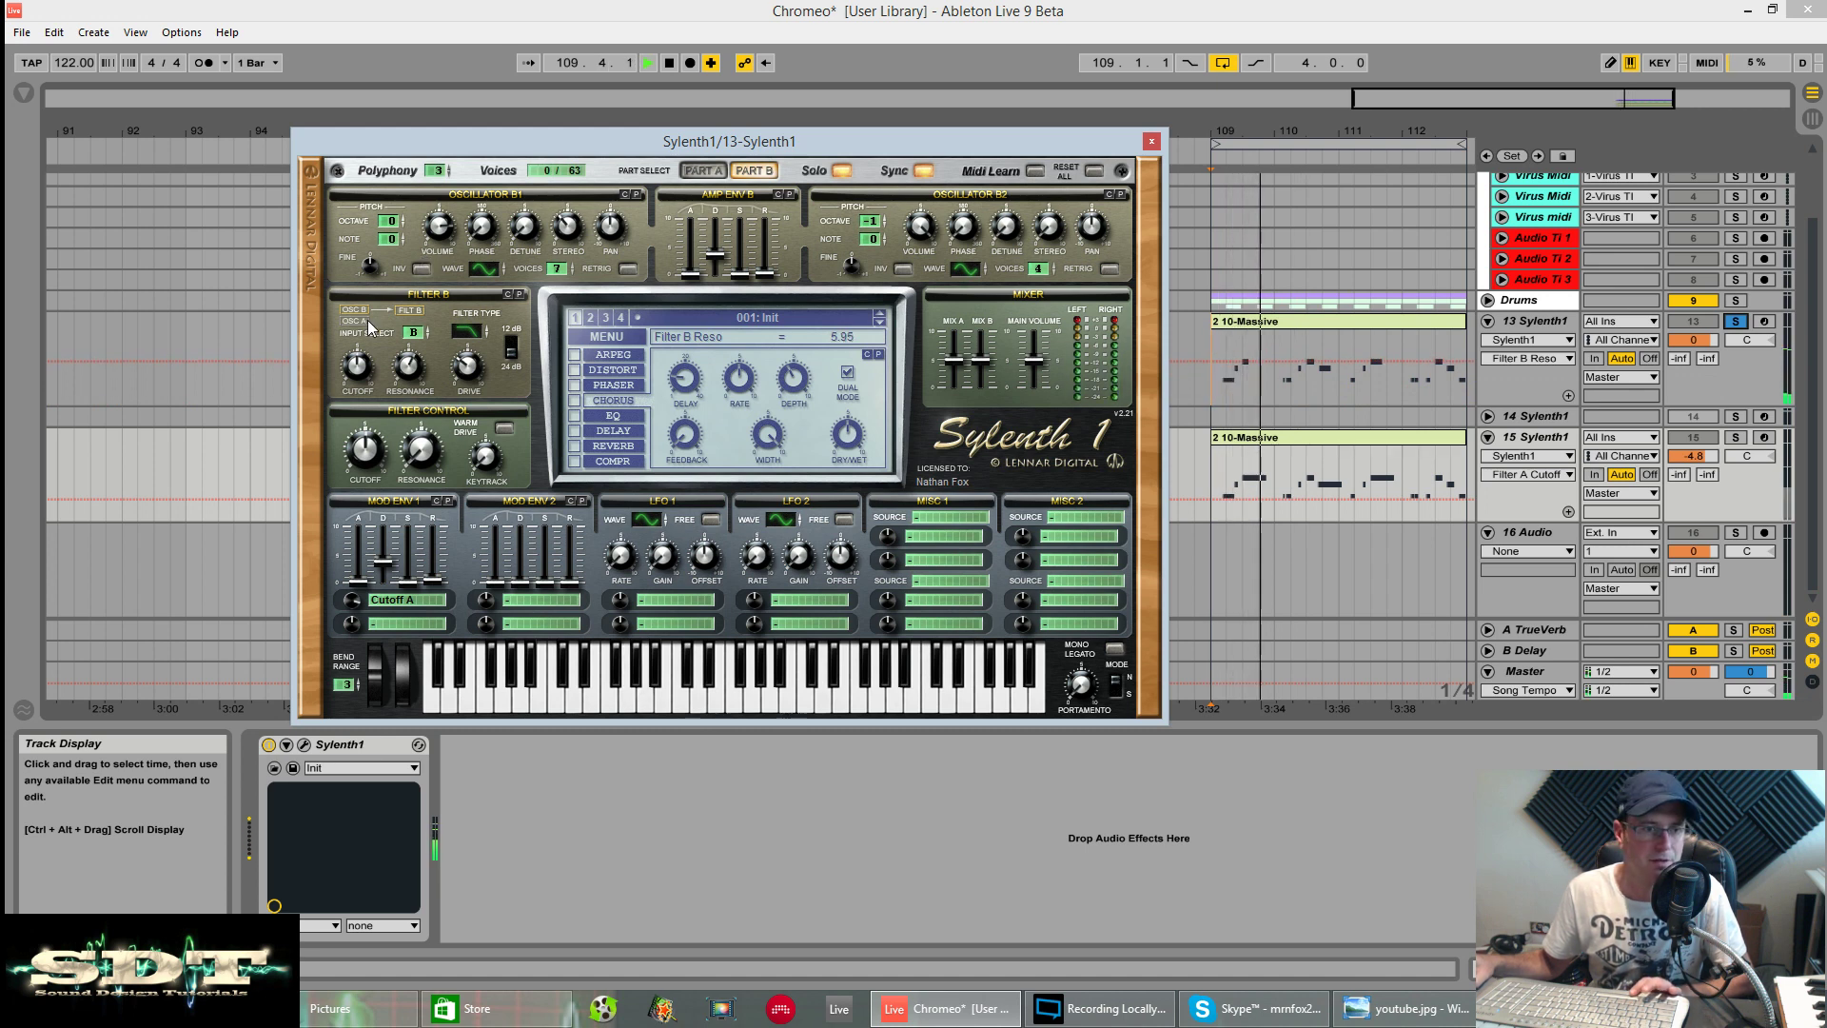
{"action": "left_click", "coordinate": [358, 364]}
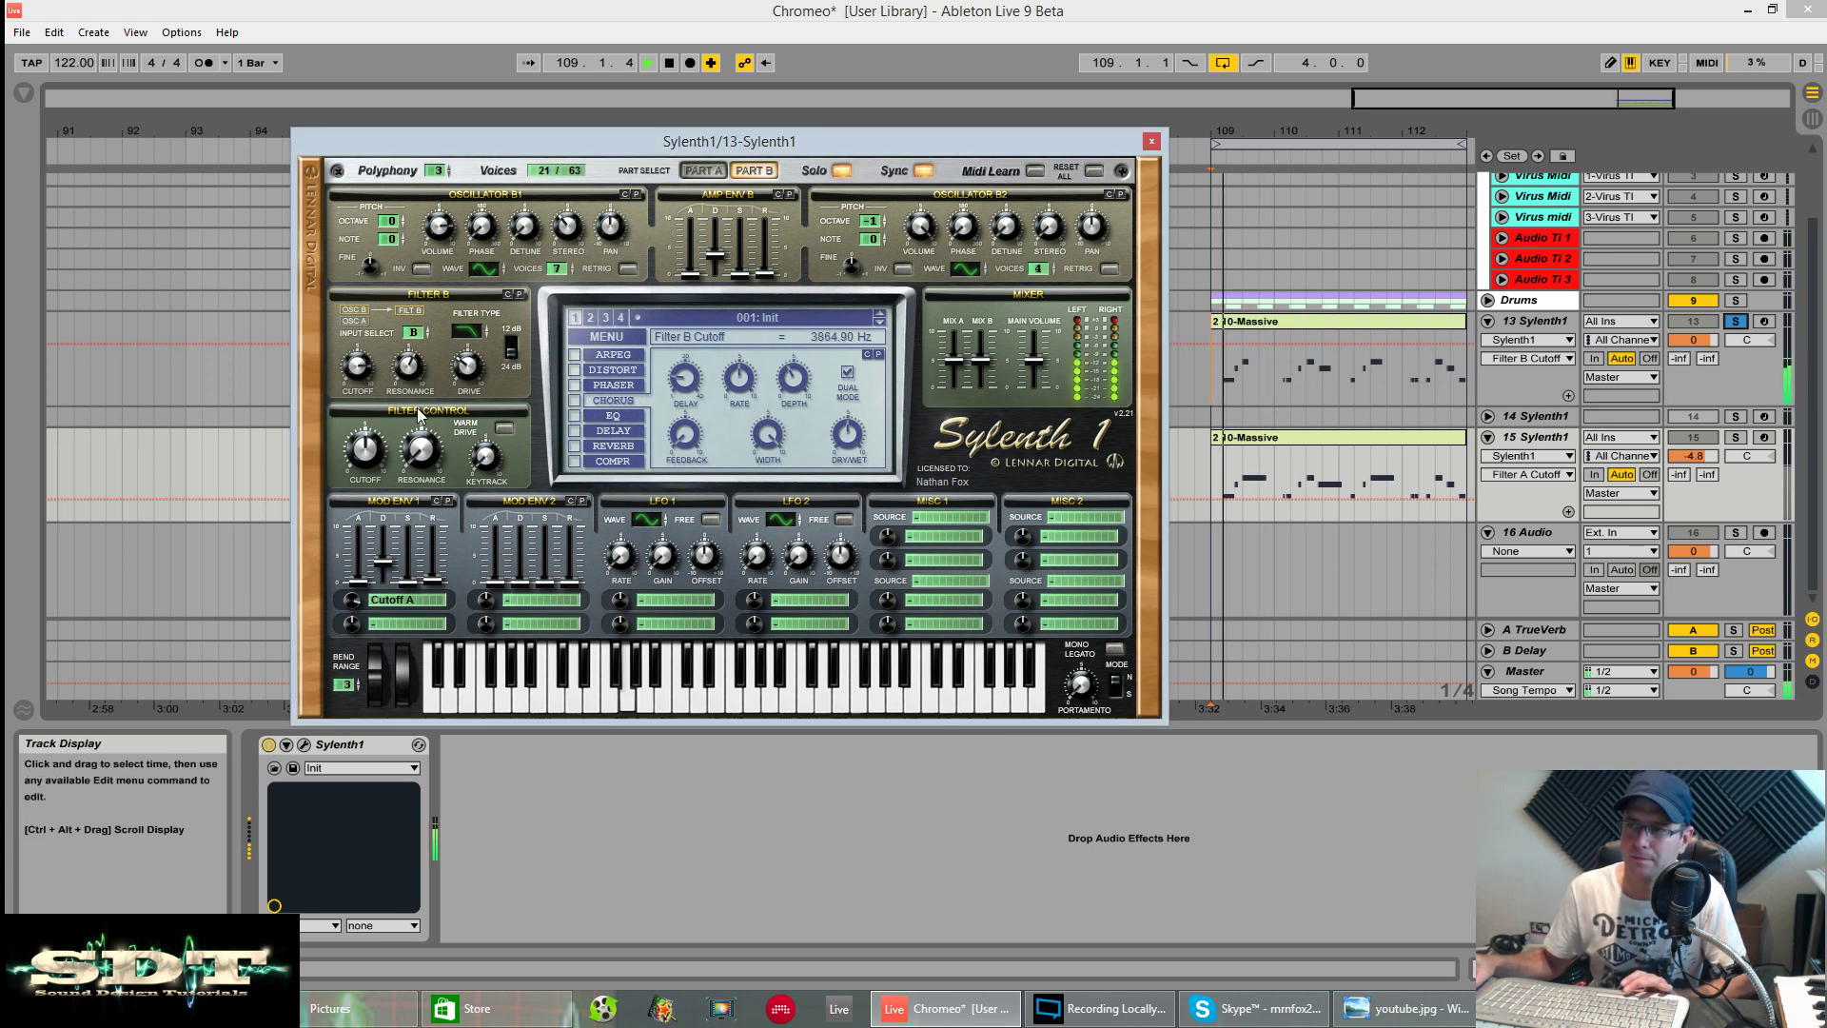
{"action": "key", "text": "space"}
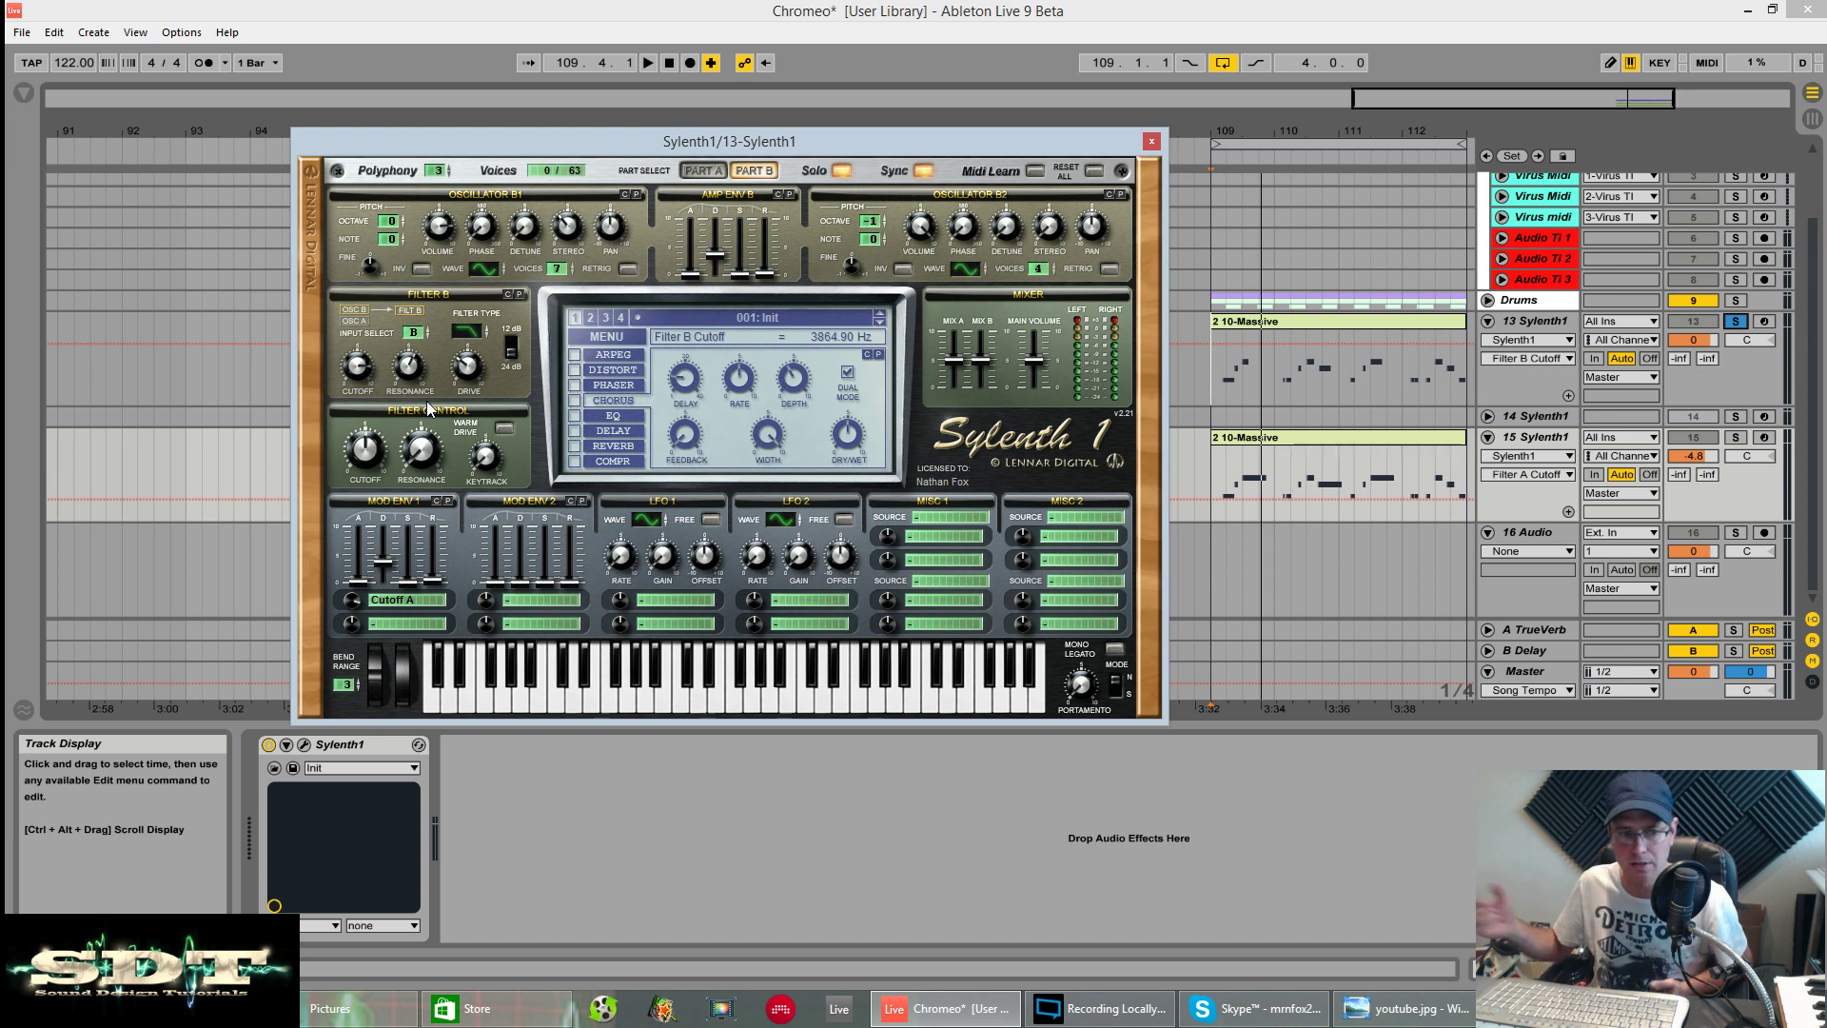
Route Mod Env 2 to Cutoff B with an amount of 3.90 and set its decay to 1.03 while auditioning the loop.
{"action": "left_click", "coordinate": [548, 600]}
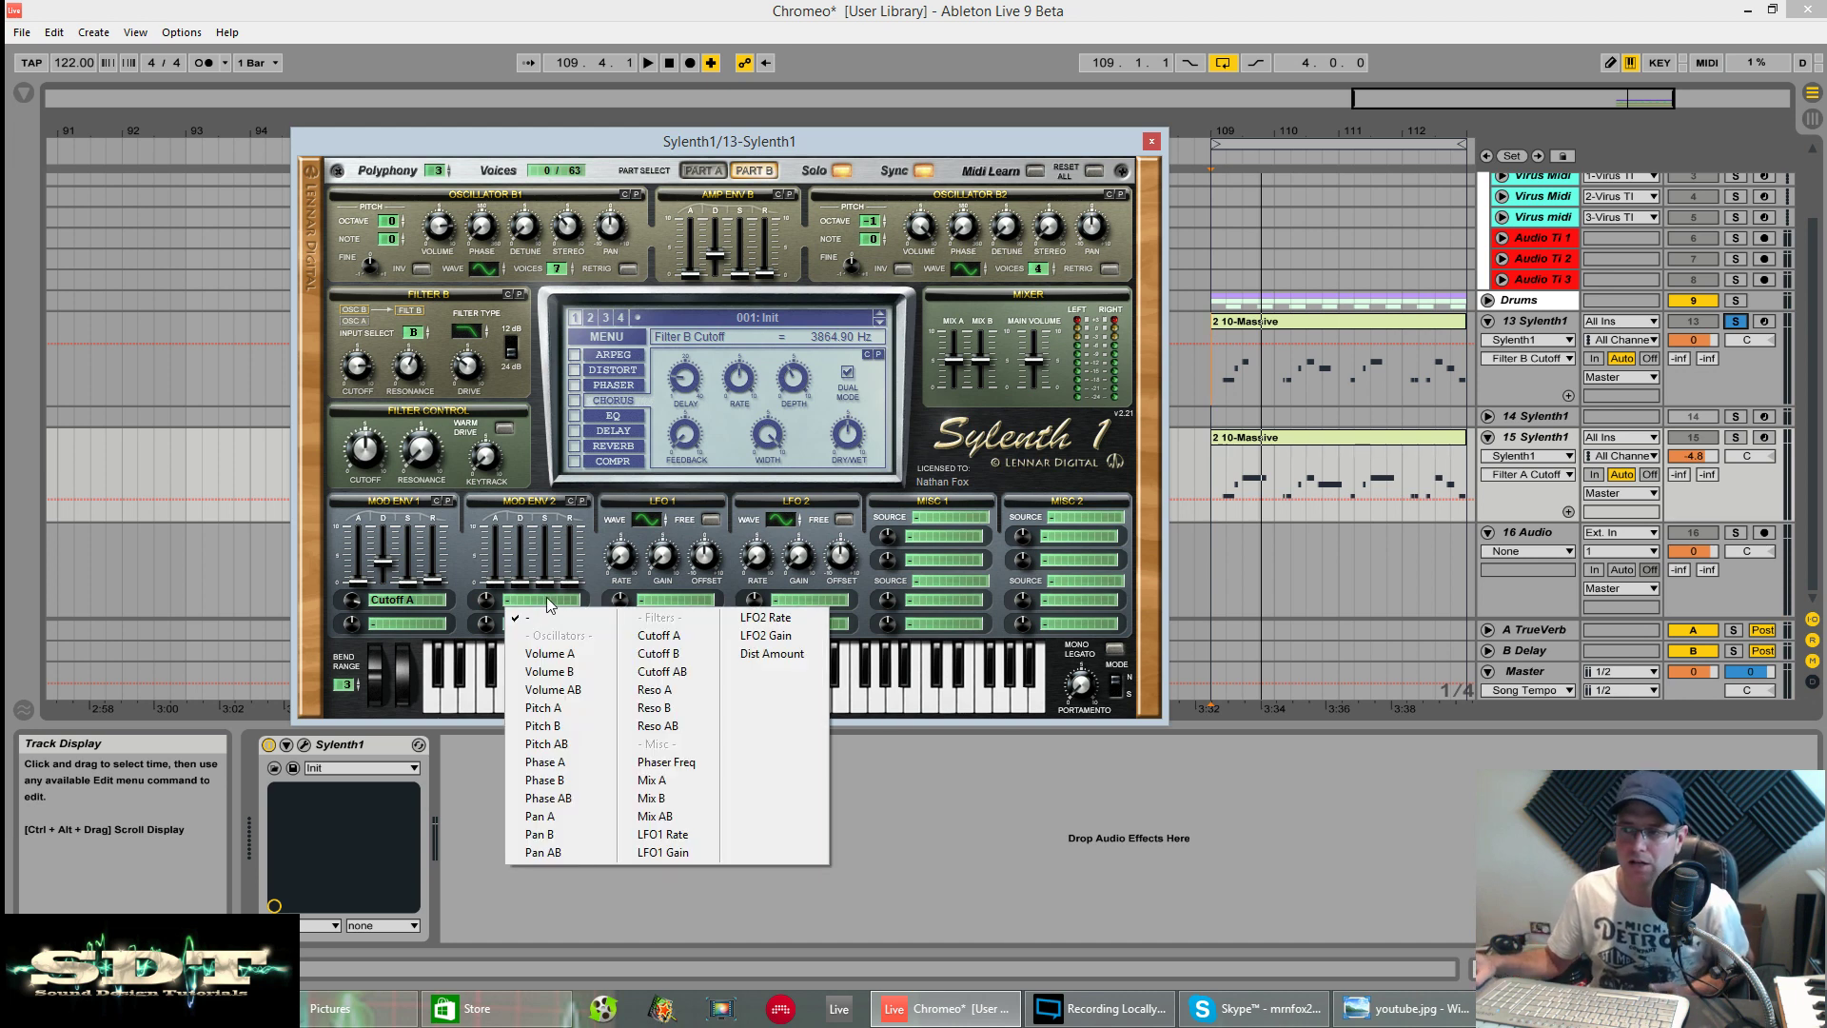
{"action": "left_click", "coordinate": [664, 654]}
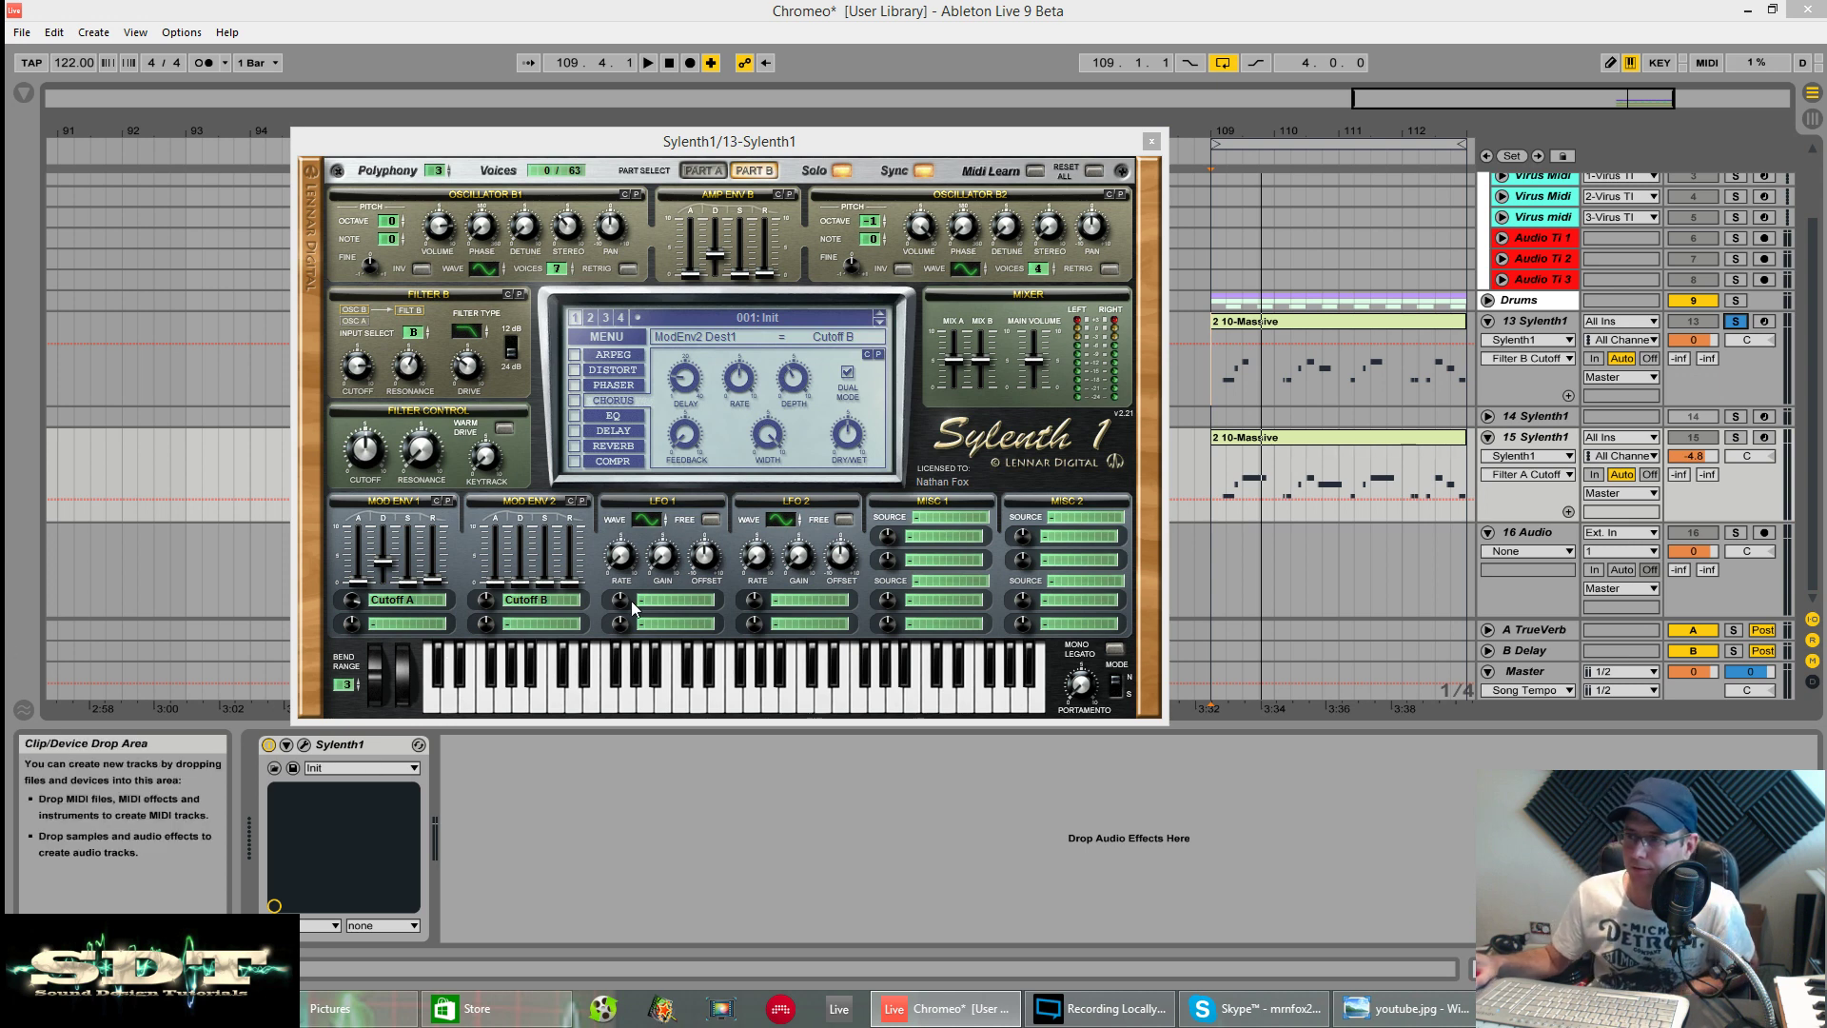
{"action": "left_click_drag", "start_coordinate": [485, 609], "coordinate": [485, 571]}
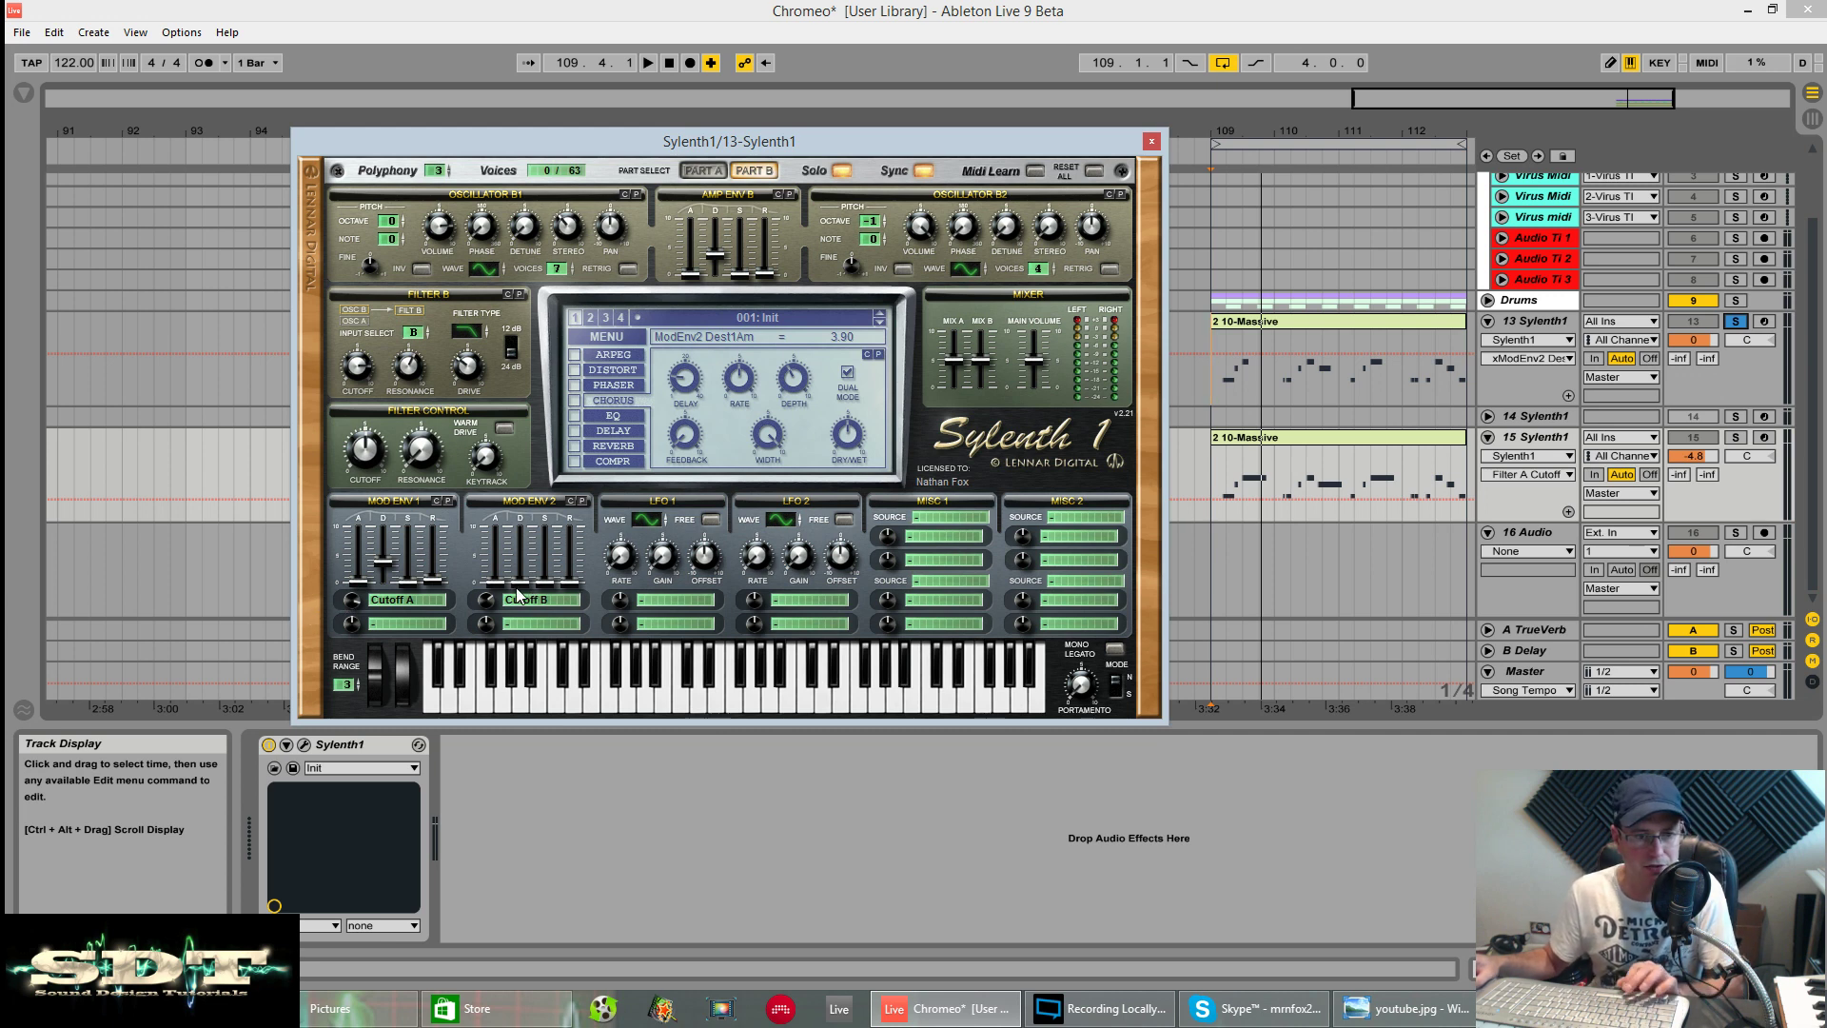
{"action": "key", "text": "space"}
{"action": "left_click_drag", "start_coordinate": [518, 590], "coordinate": [521, 571]}
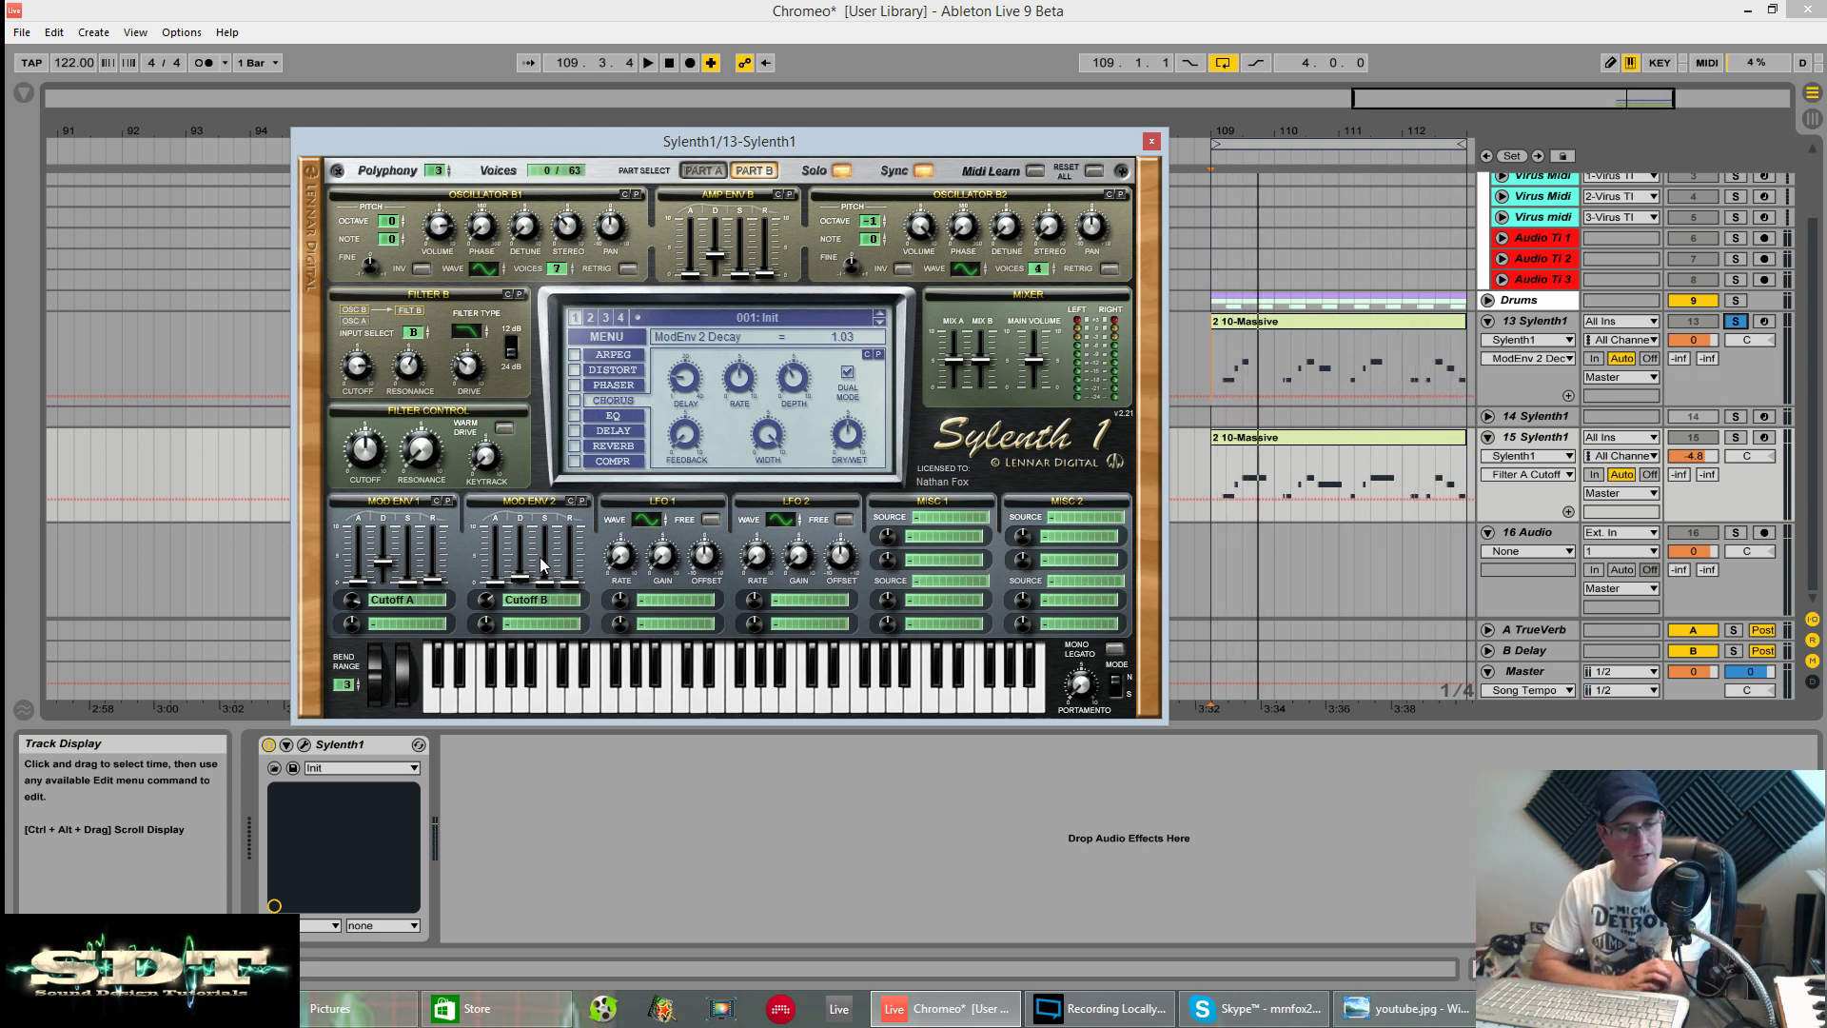
Assign Pitch B as Mod Env 2's second destination with an amount of 3.62, and audition the loop.
{"action": "left_click", "coordinate": [534, 623]}
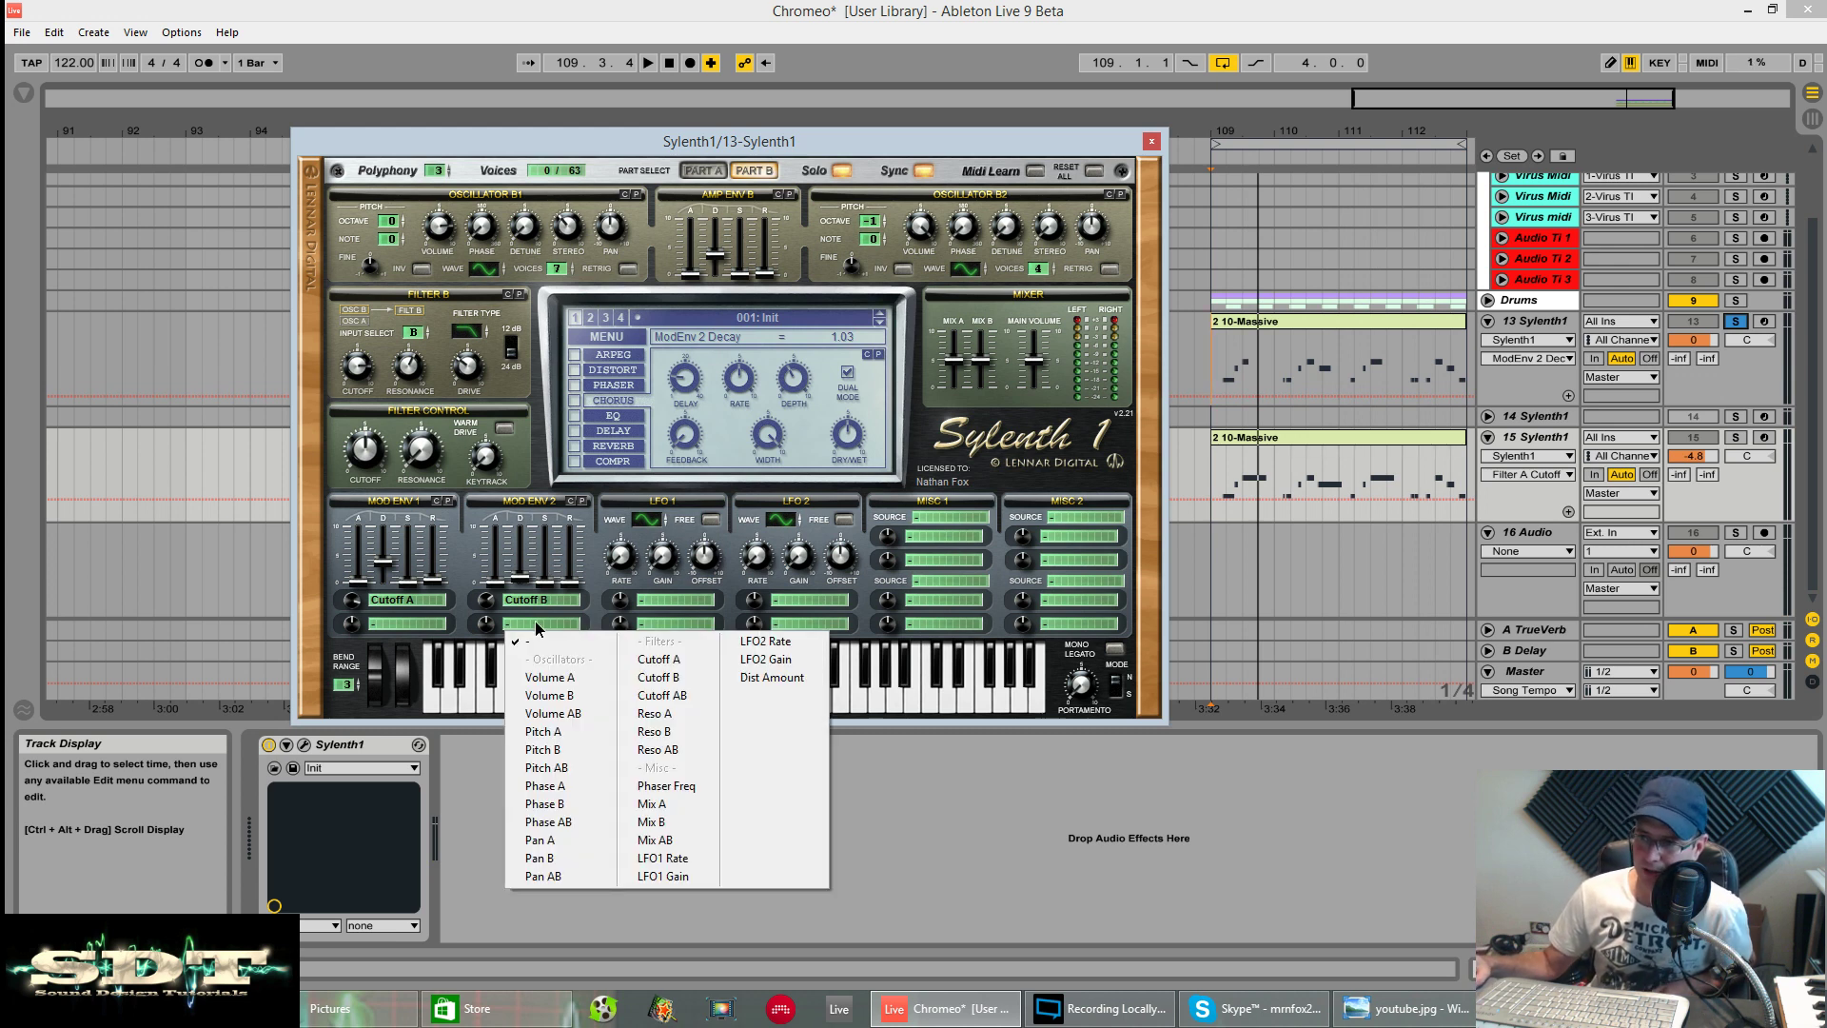
{"action": "left_click", "coordinate": [542, 750]}
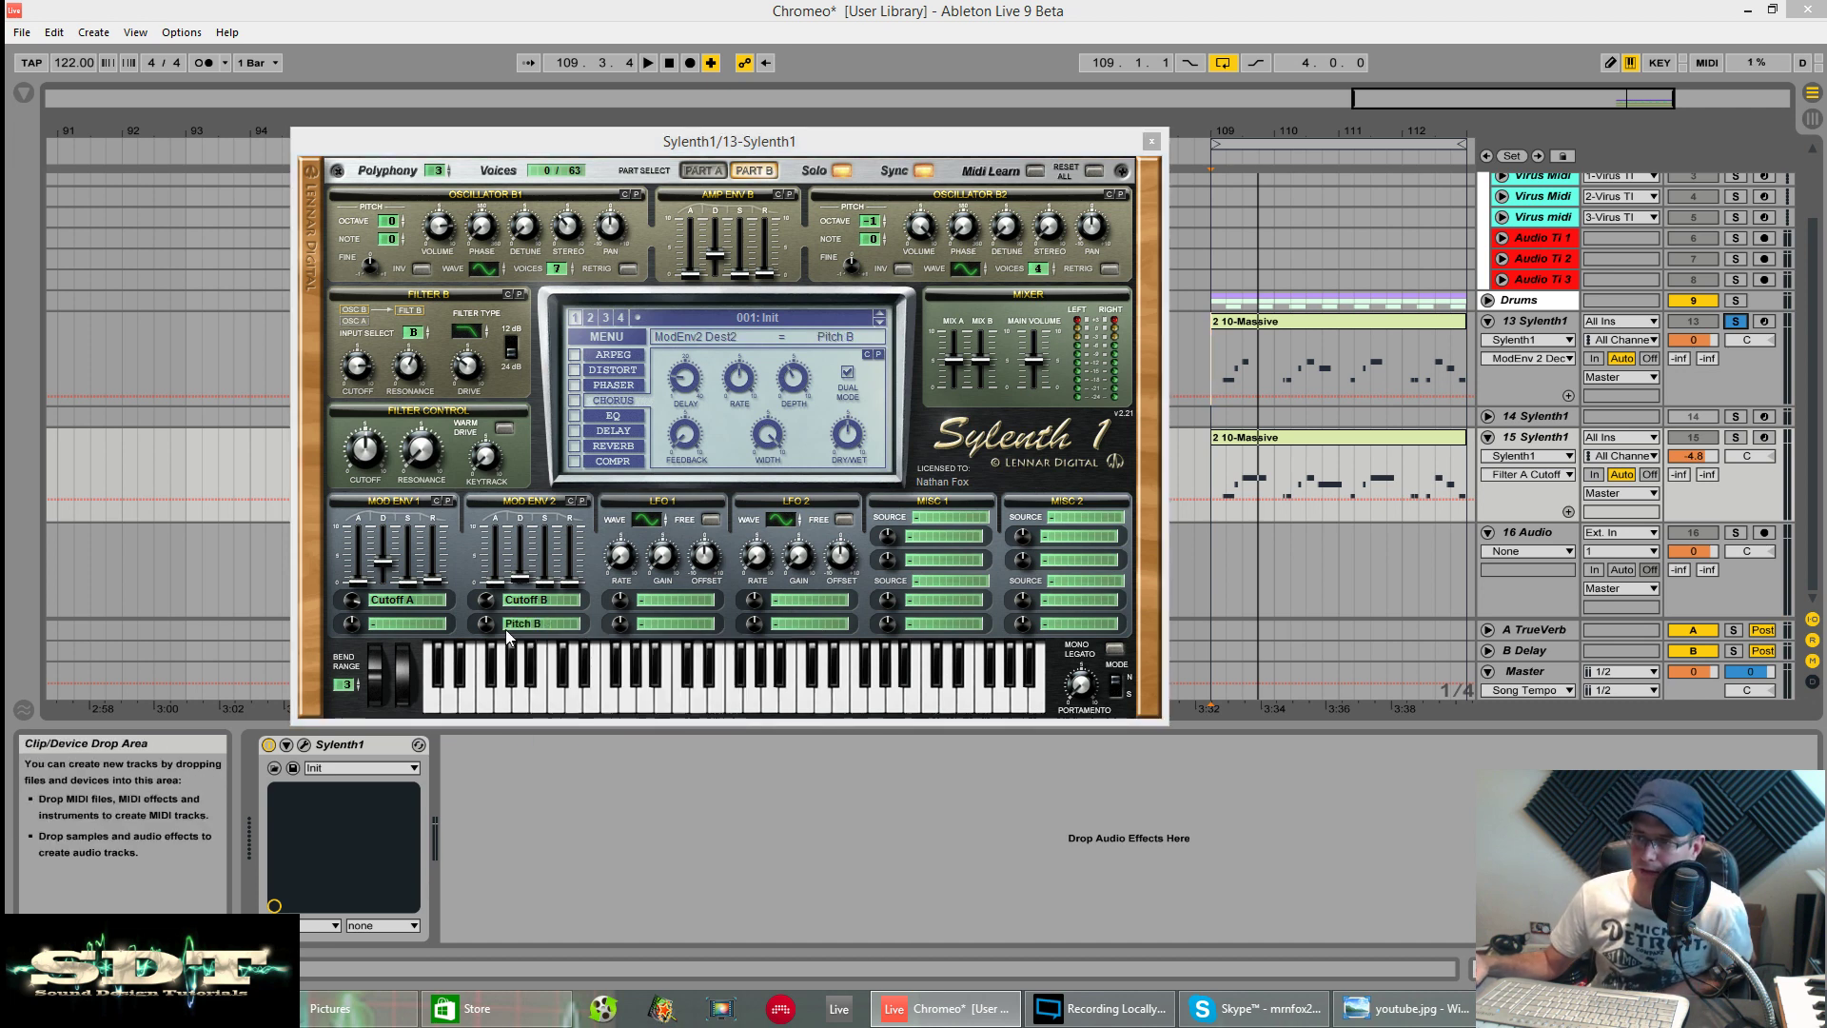
{"action": "left_click_drag", "start_coordinate": [487, 625], "coordinate": [486, 592]}
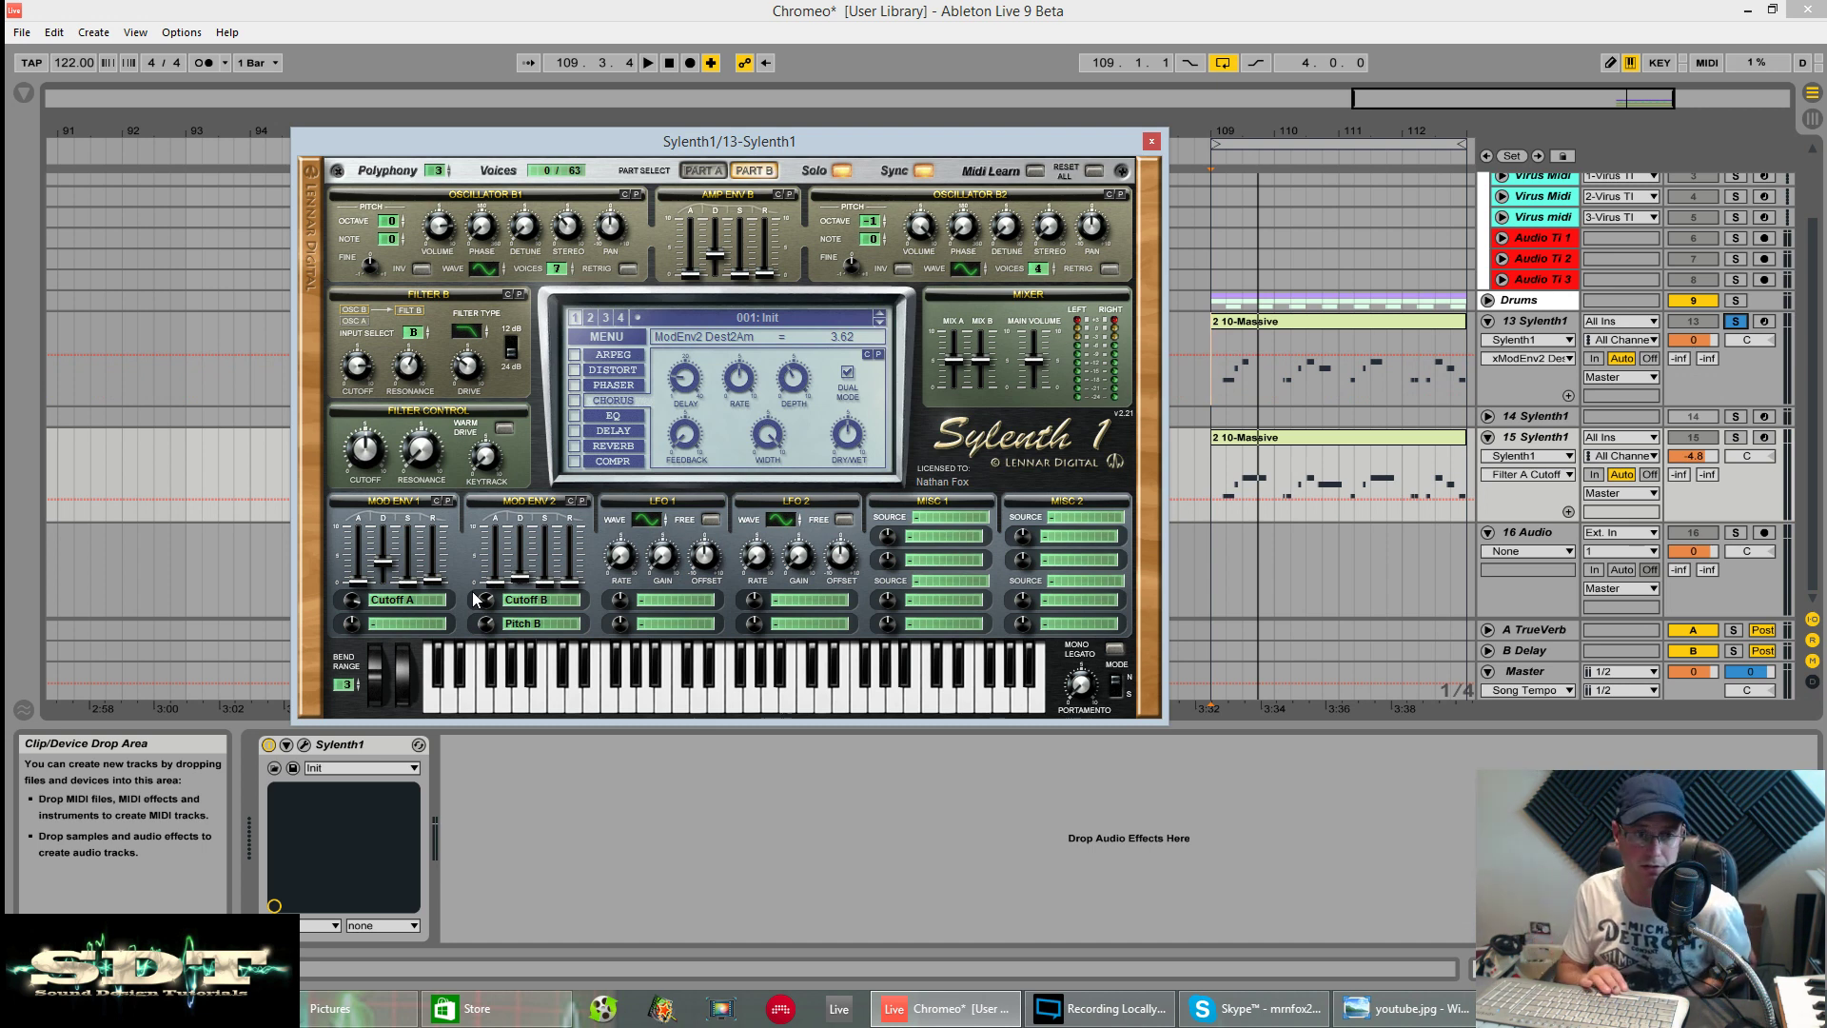
{"action": "key", "text": "space"}
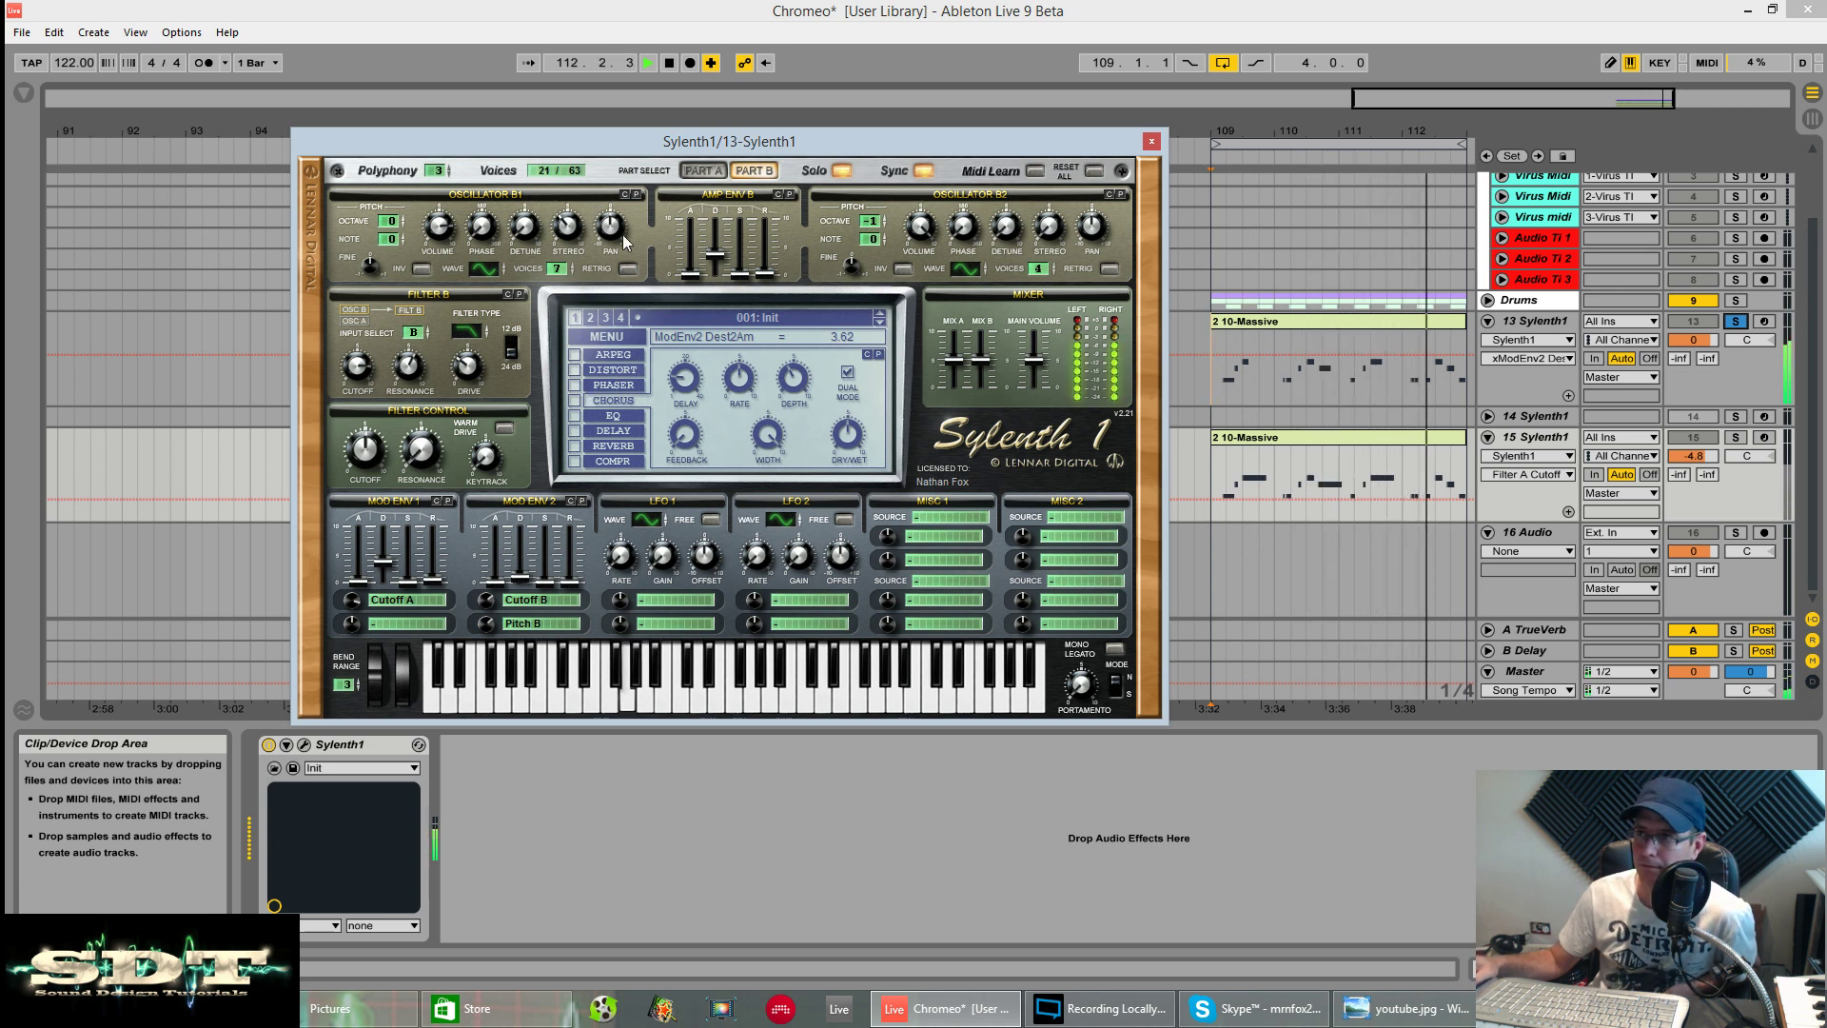
{"action": "key", "text": "space"}
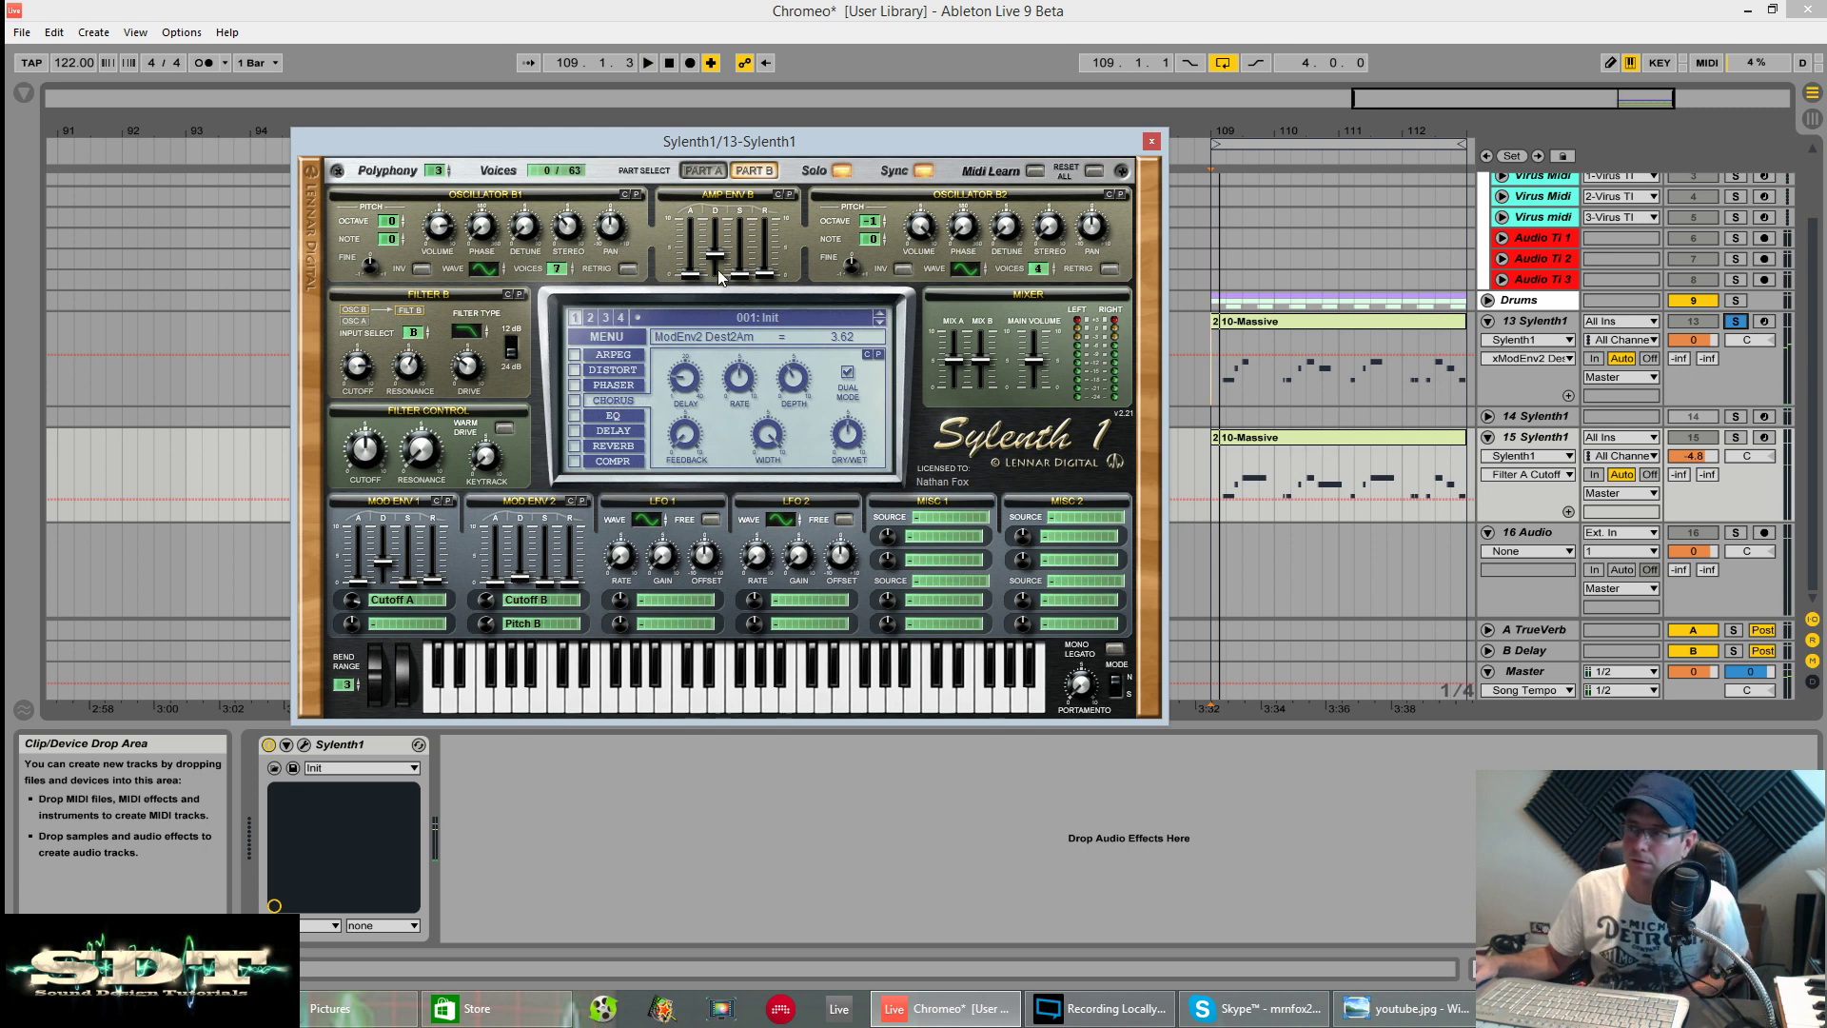
Turn off the part solo and audition the loop with Parts A and B together.
{"action": "left_click", "coordinate": [841, 171]}
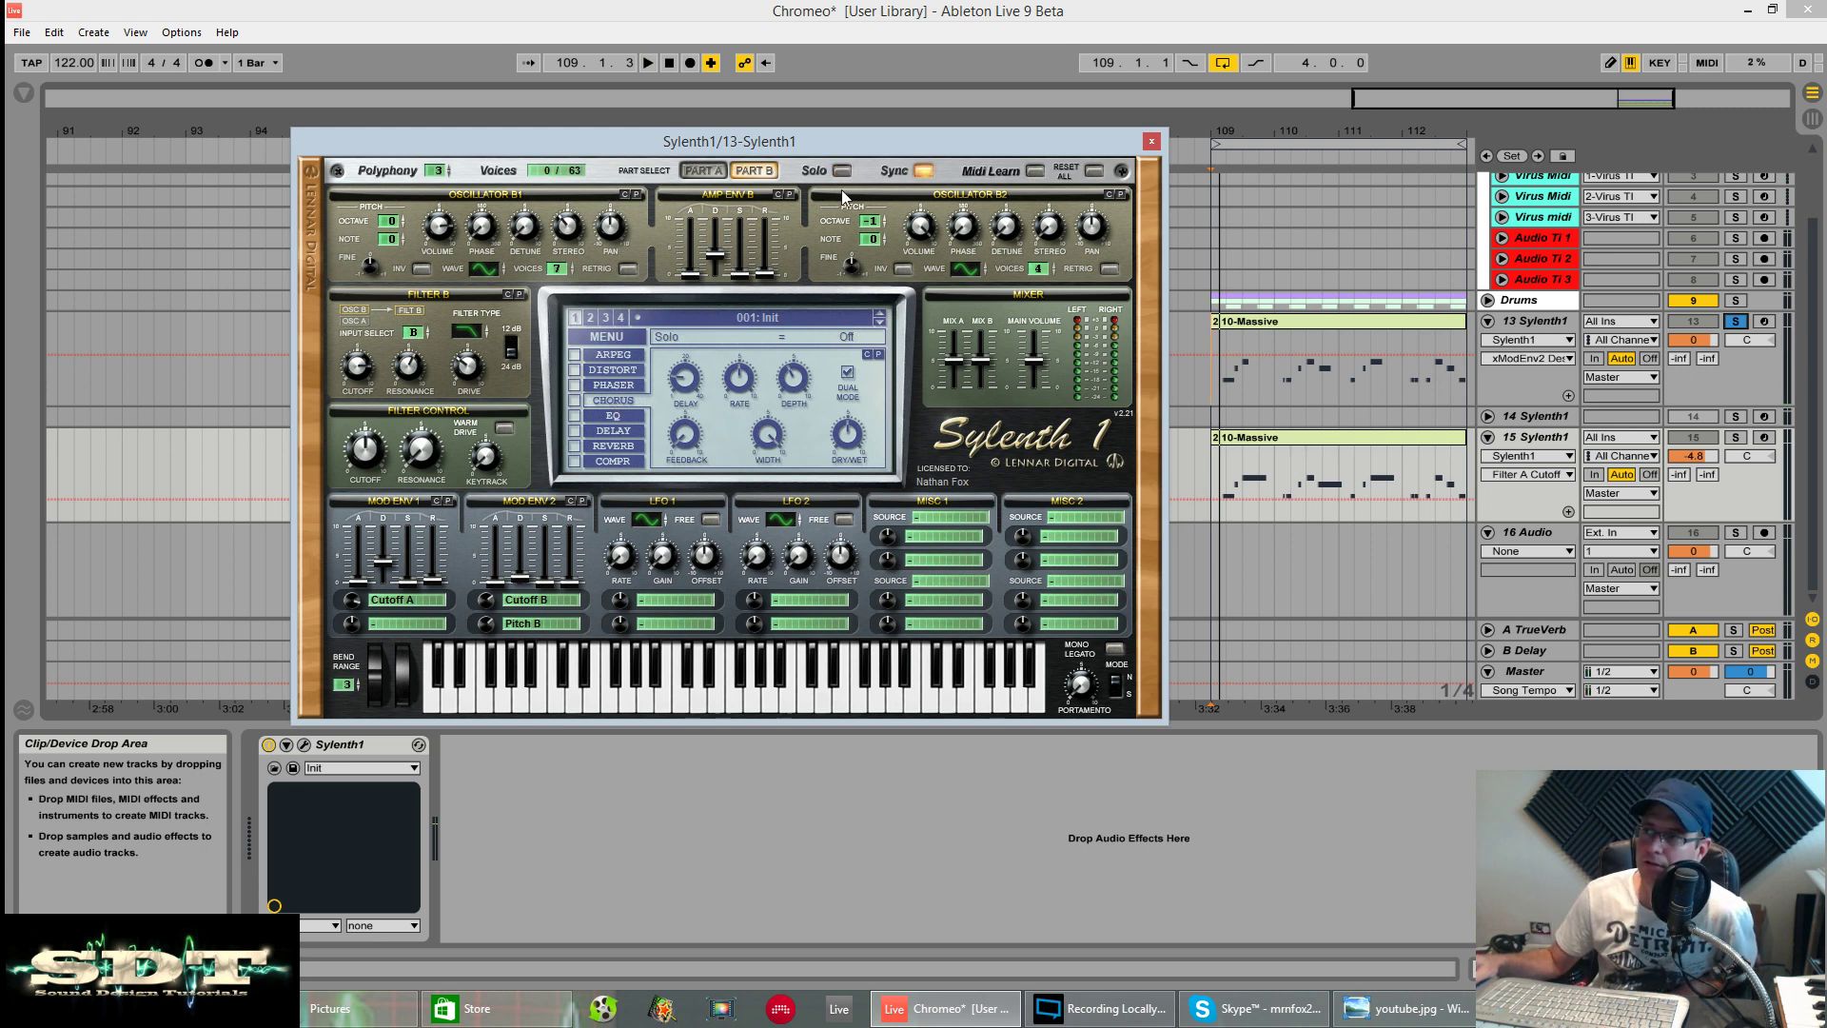
{"action": "key", "text": "space"}
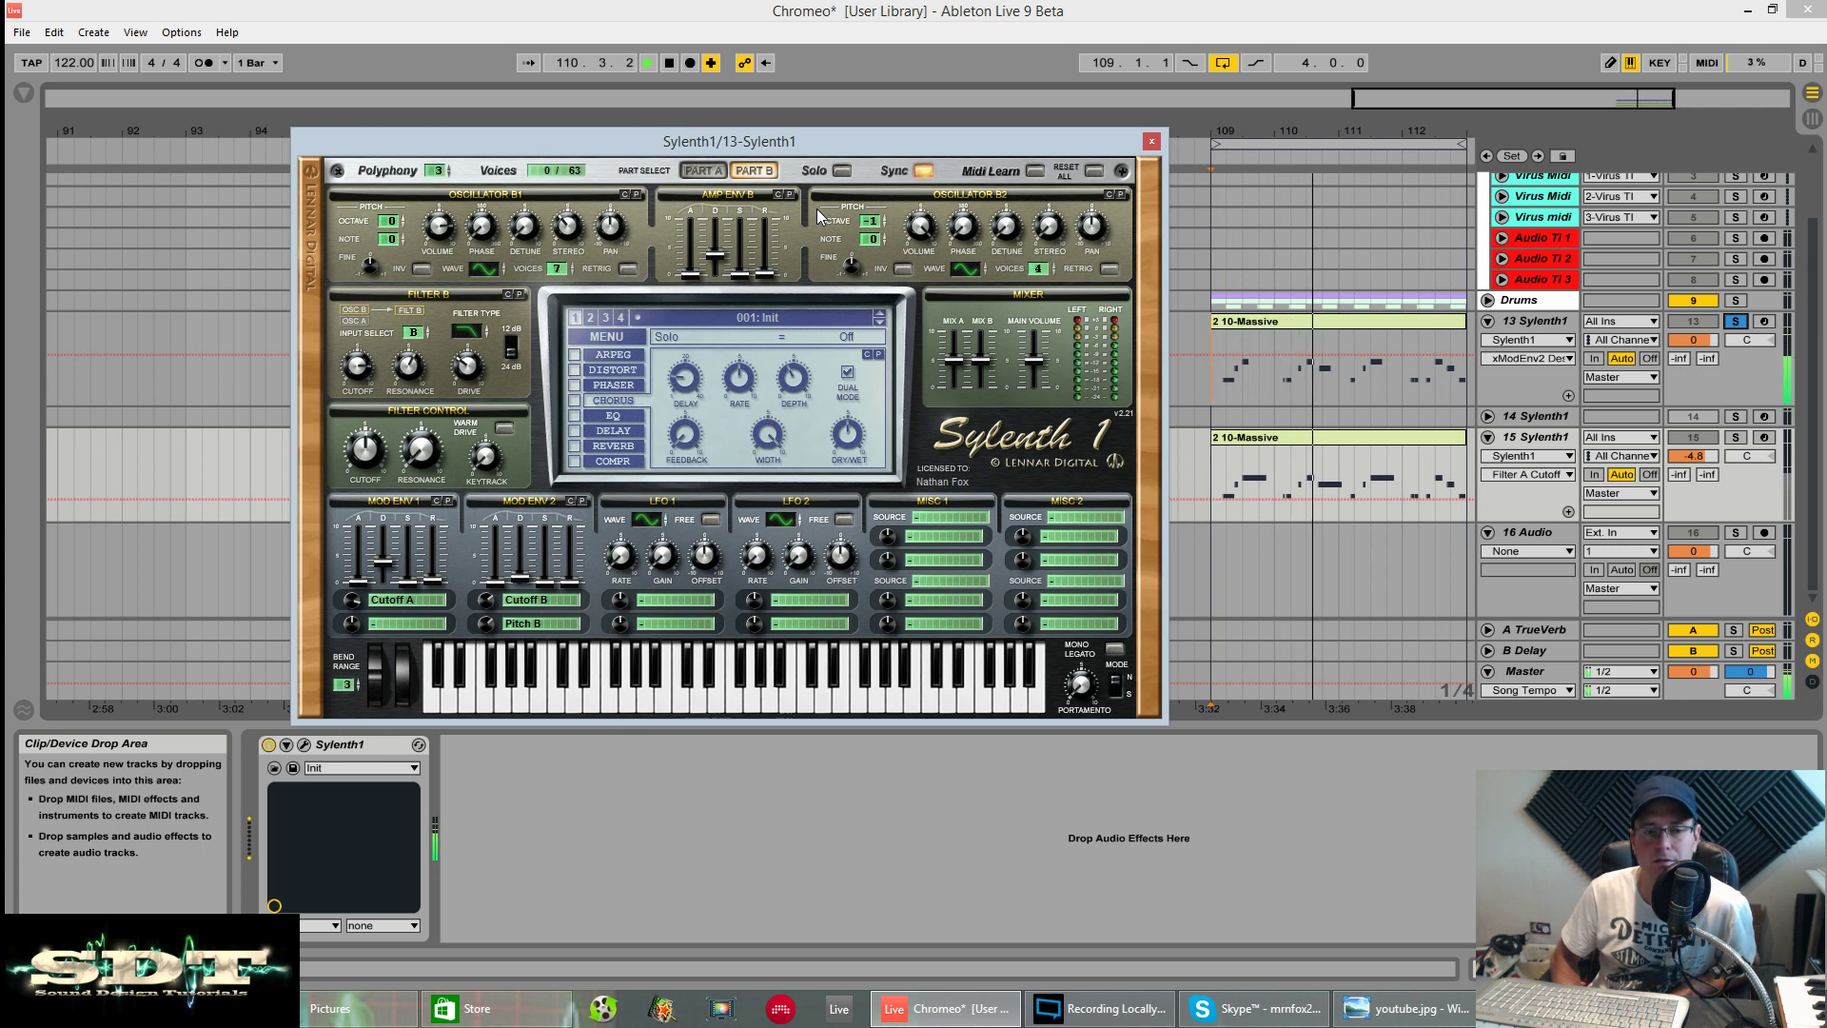
{"action": "key", "text": "space"}
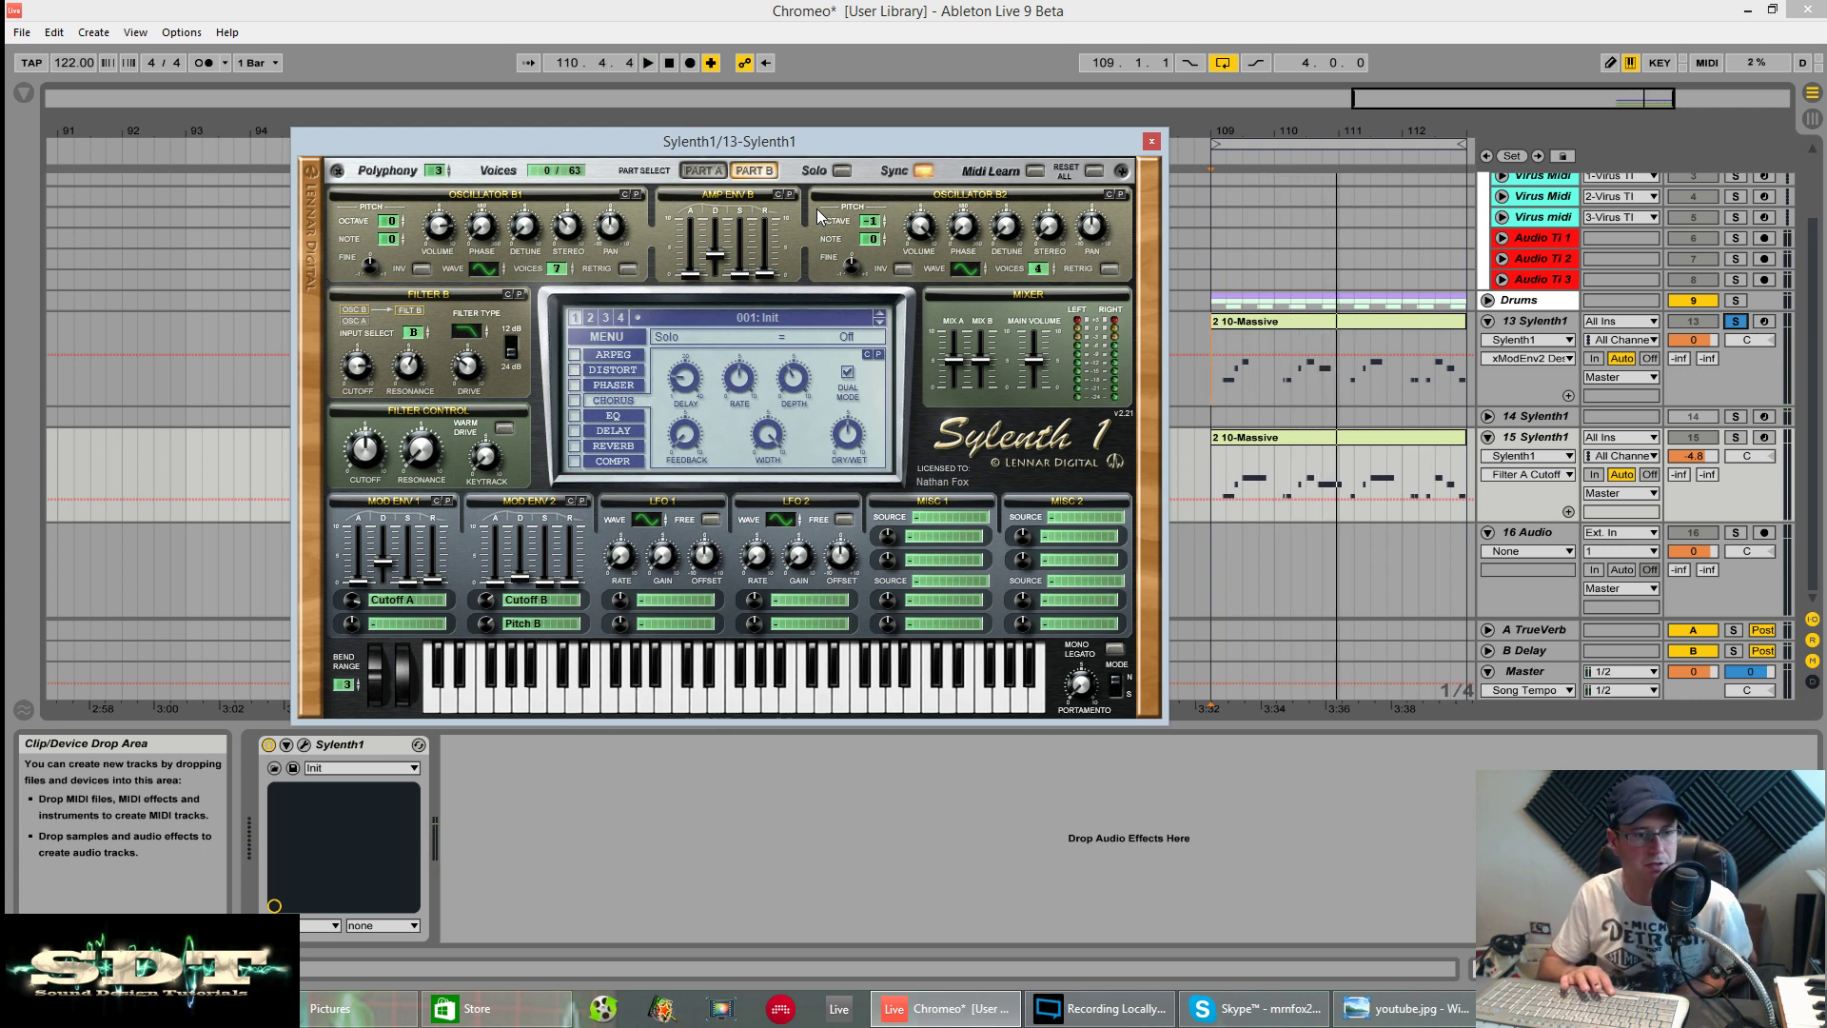
Fine-tune the Mod Env 2 decay to 0.92 while auditioning the full two-part patch.
{"action": "key", "text": "space"}
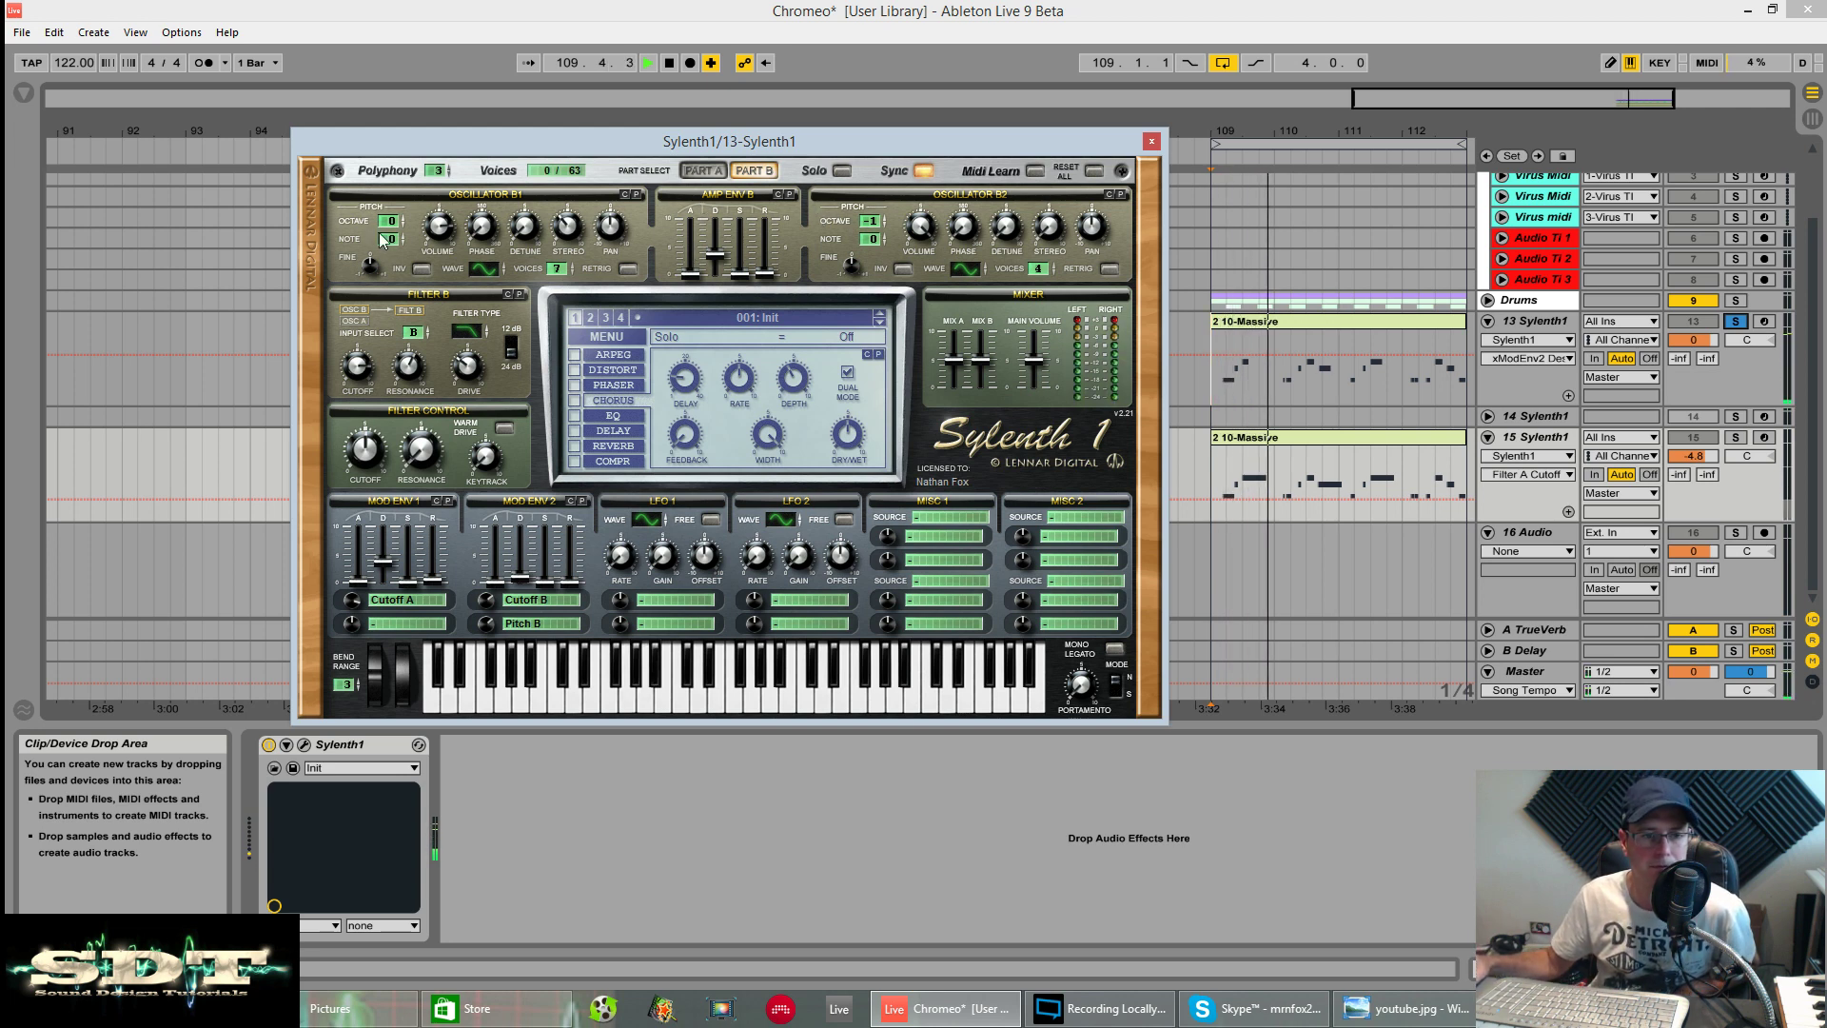
{"action": "left_click", "coordinate": [521, 581]}
{"action": "left_click_drag", "start_coordinate": [521, 582], "coordinate": [522, 560]}
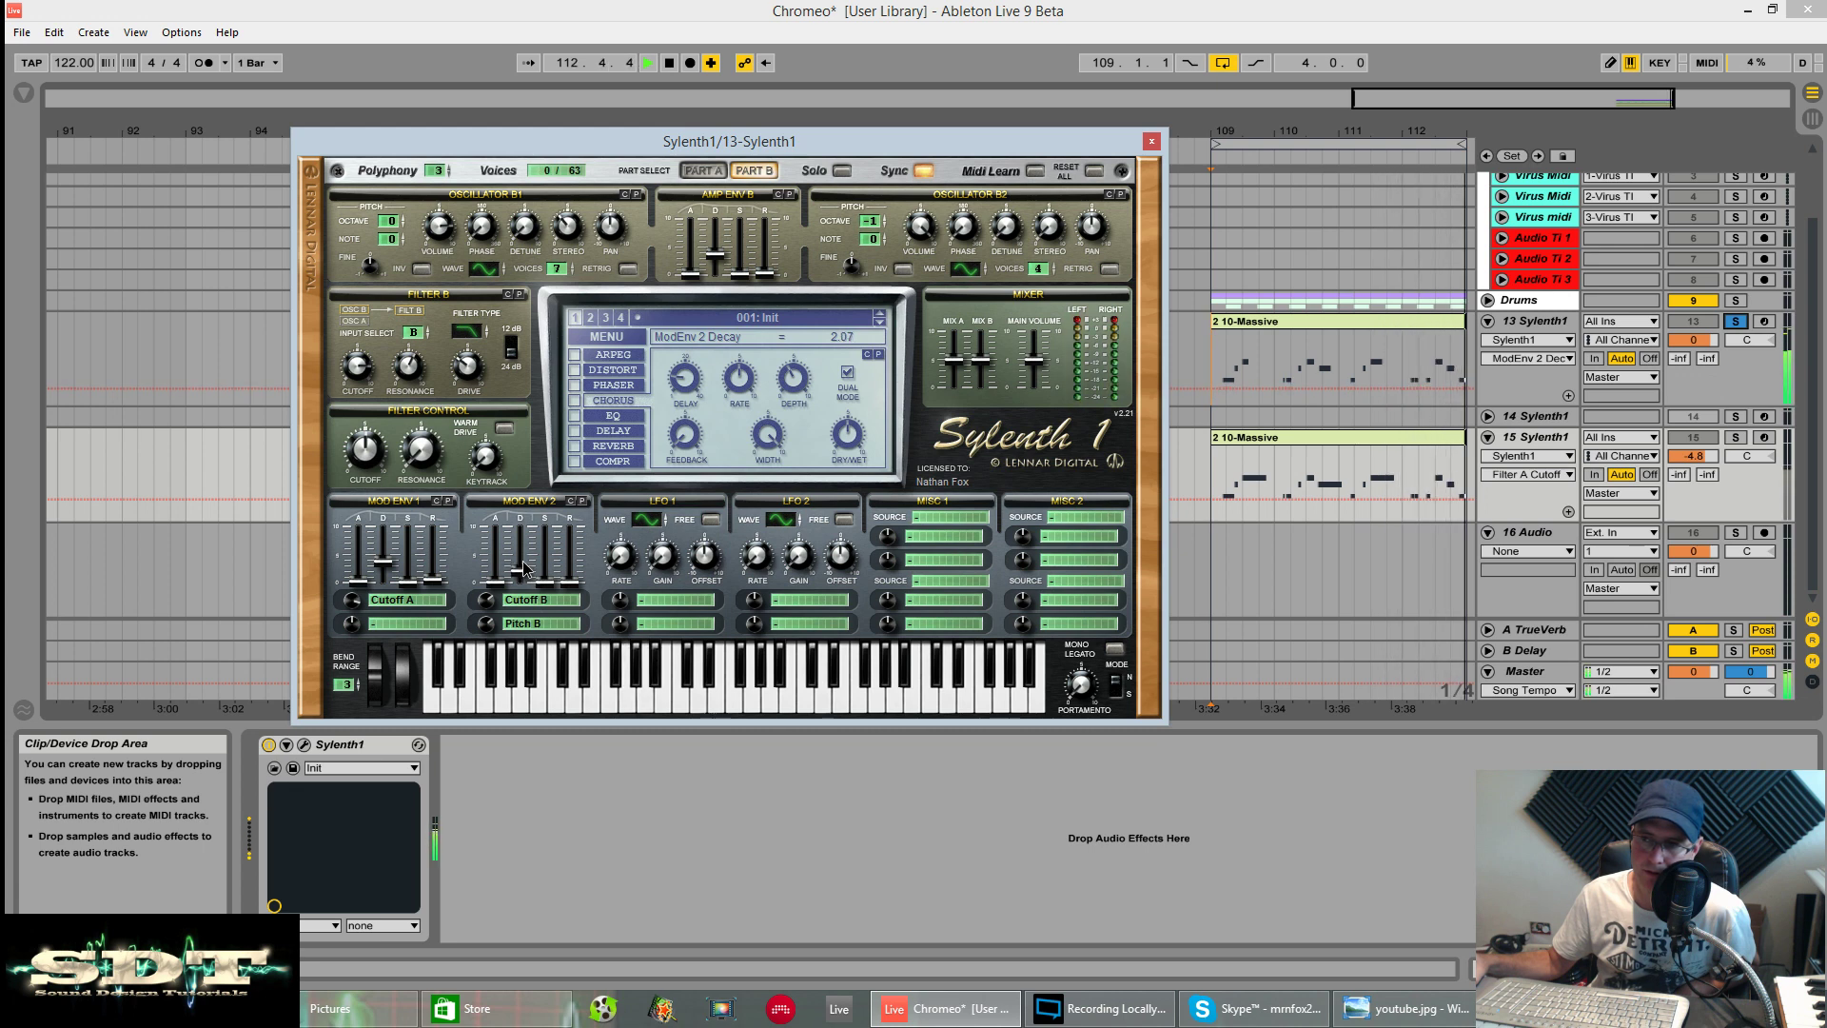
{"action": "key", "text": "space"}
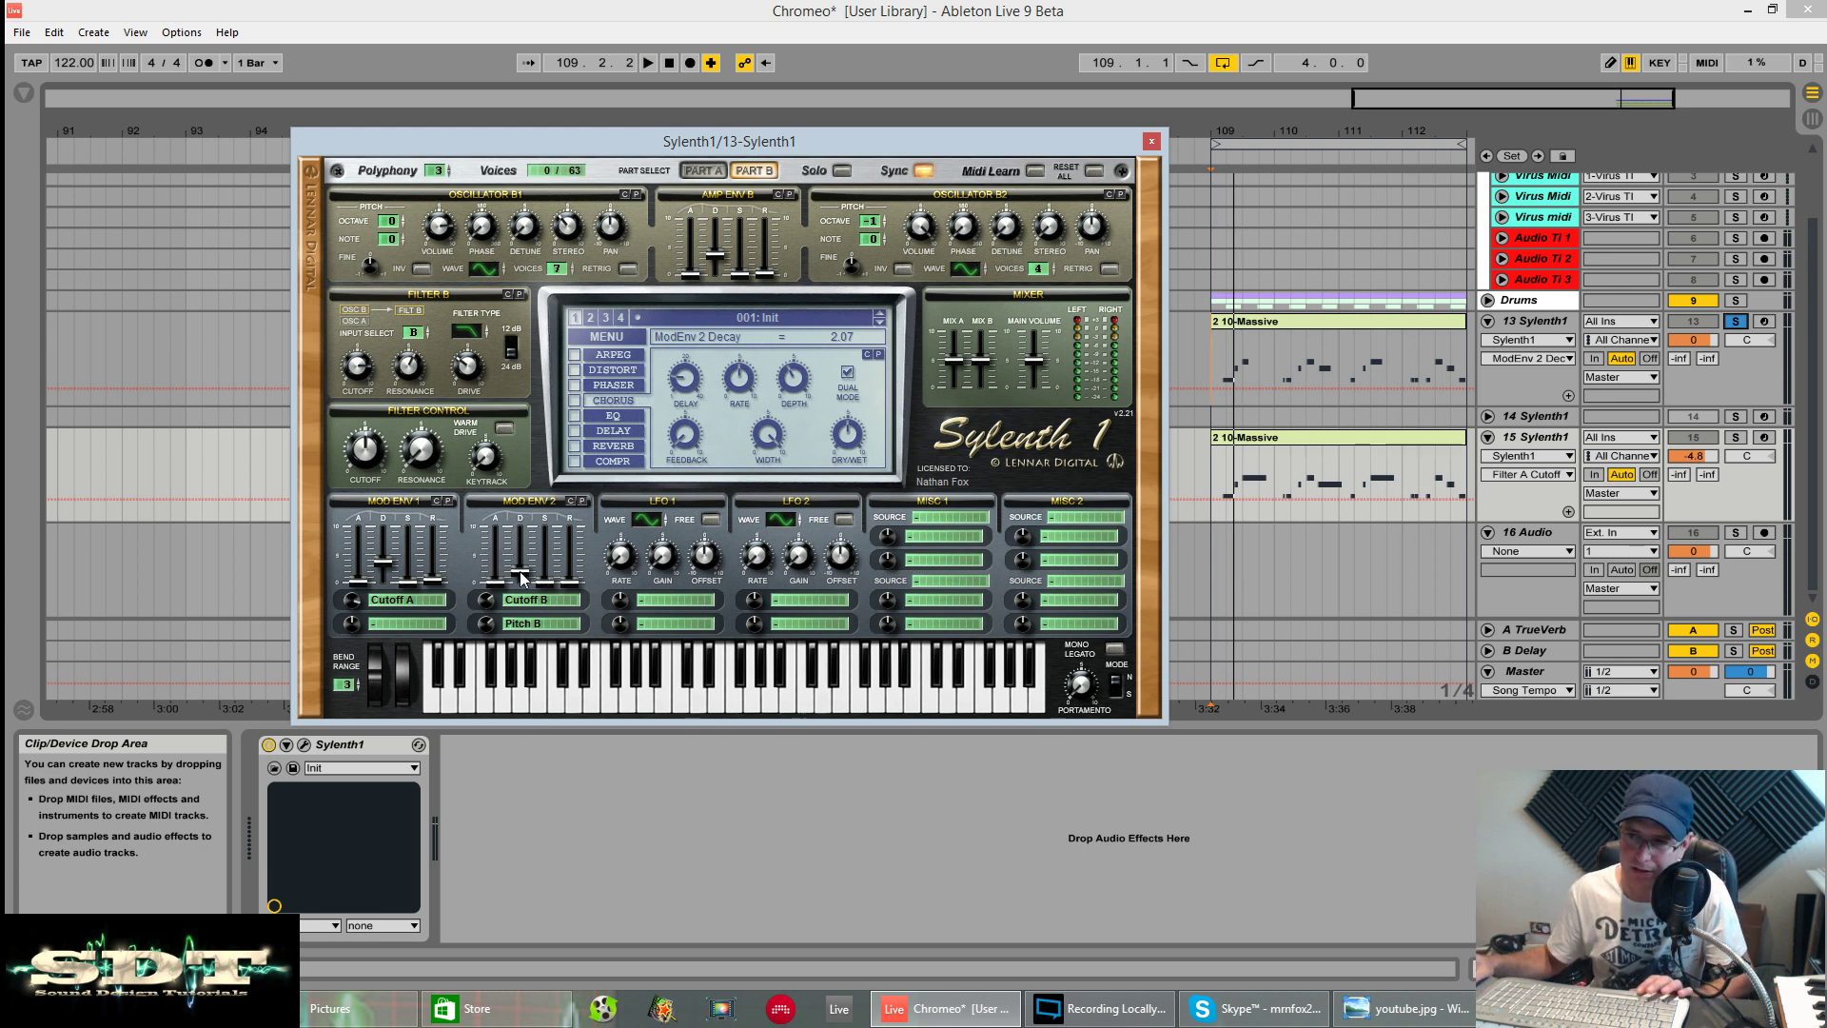
{"action": "key", "text": "space"}
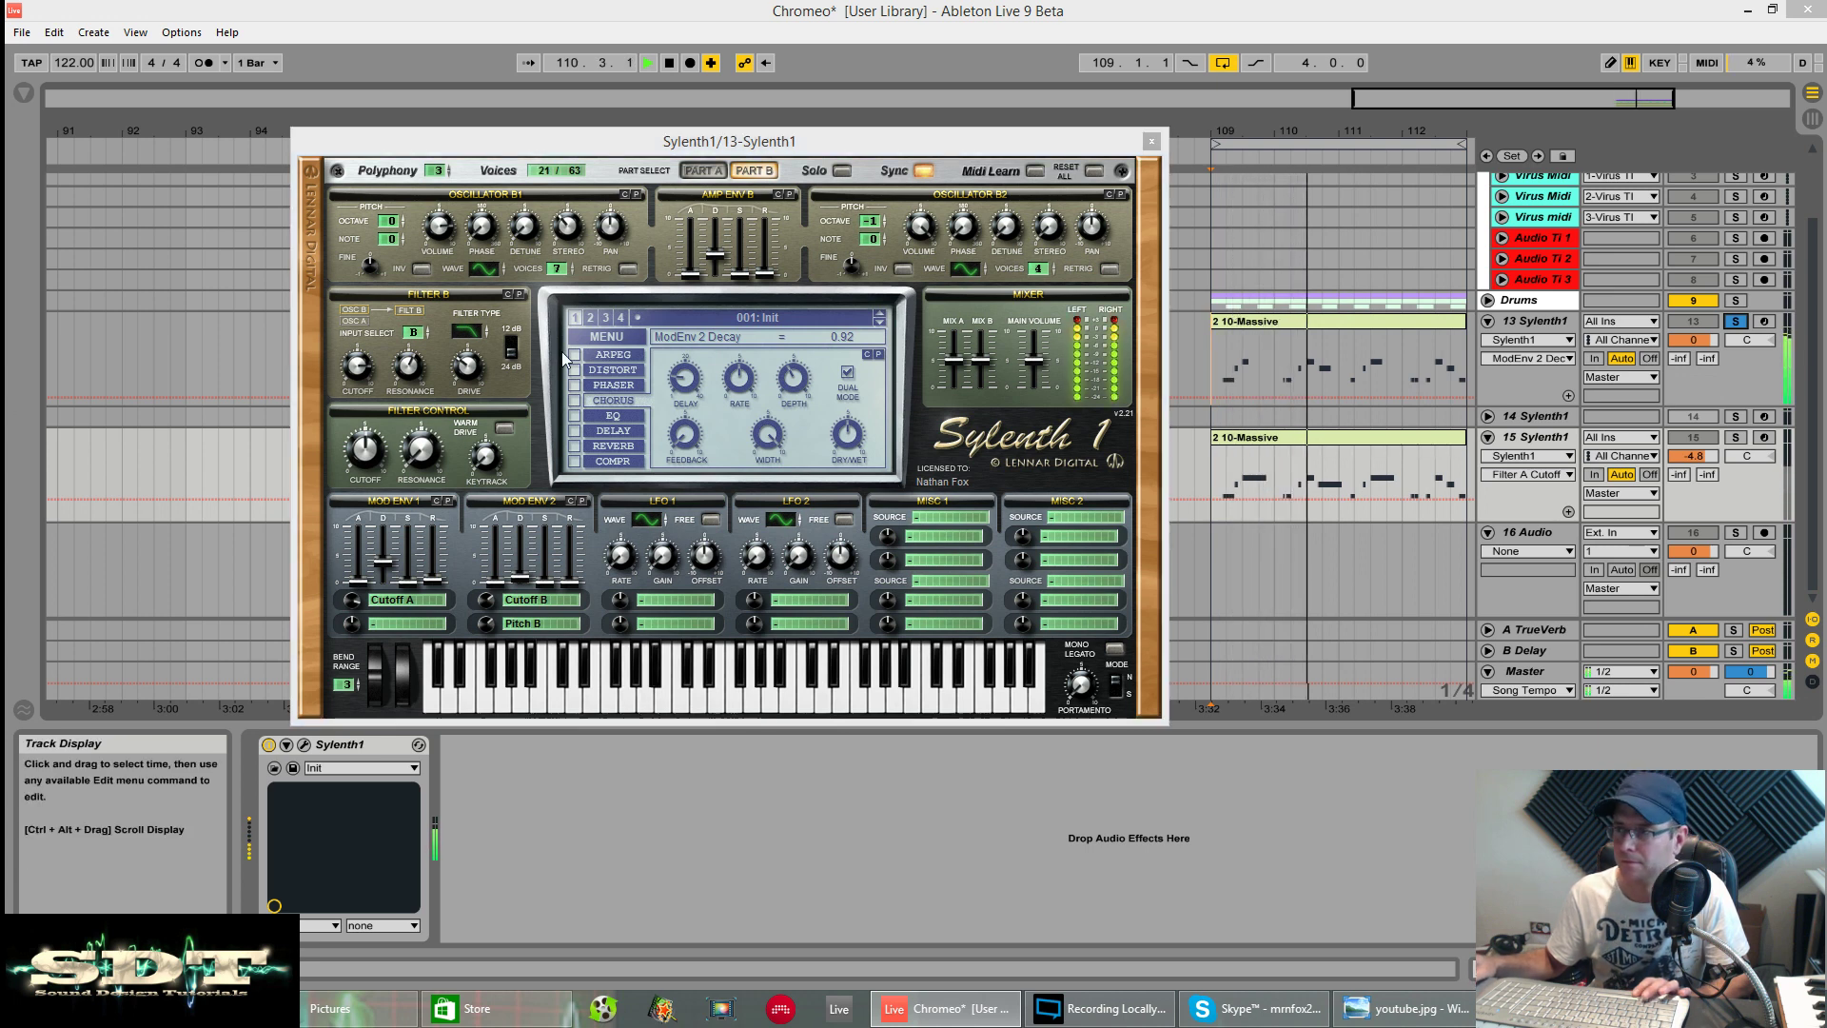
Enable the chorus effect and set its delay to 5.83 ms and rate to 0.01 Hz.
{"action": "left_click", "coordinate": [572, 400]}
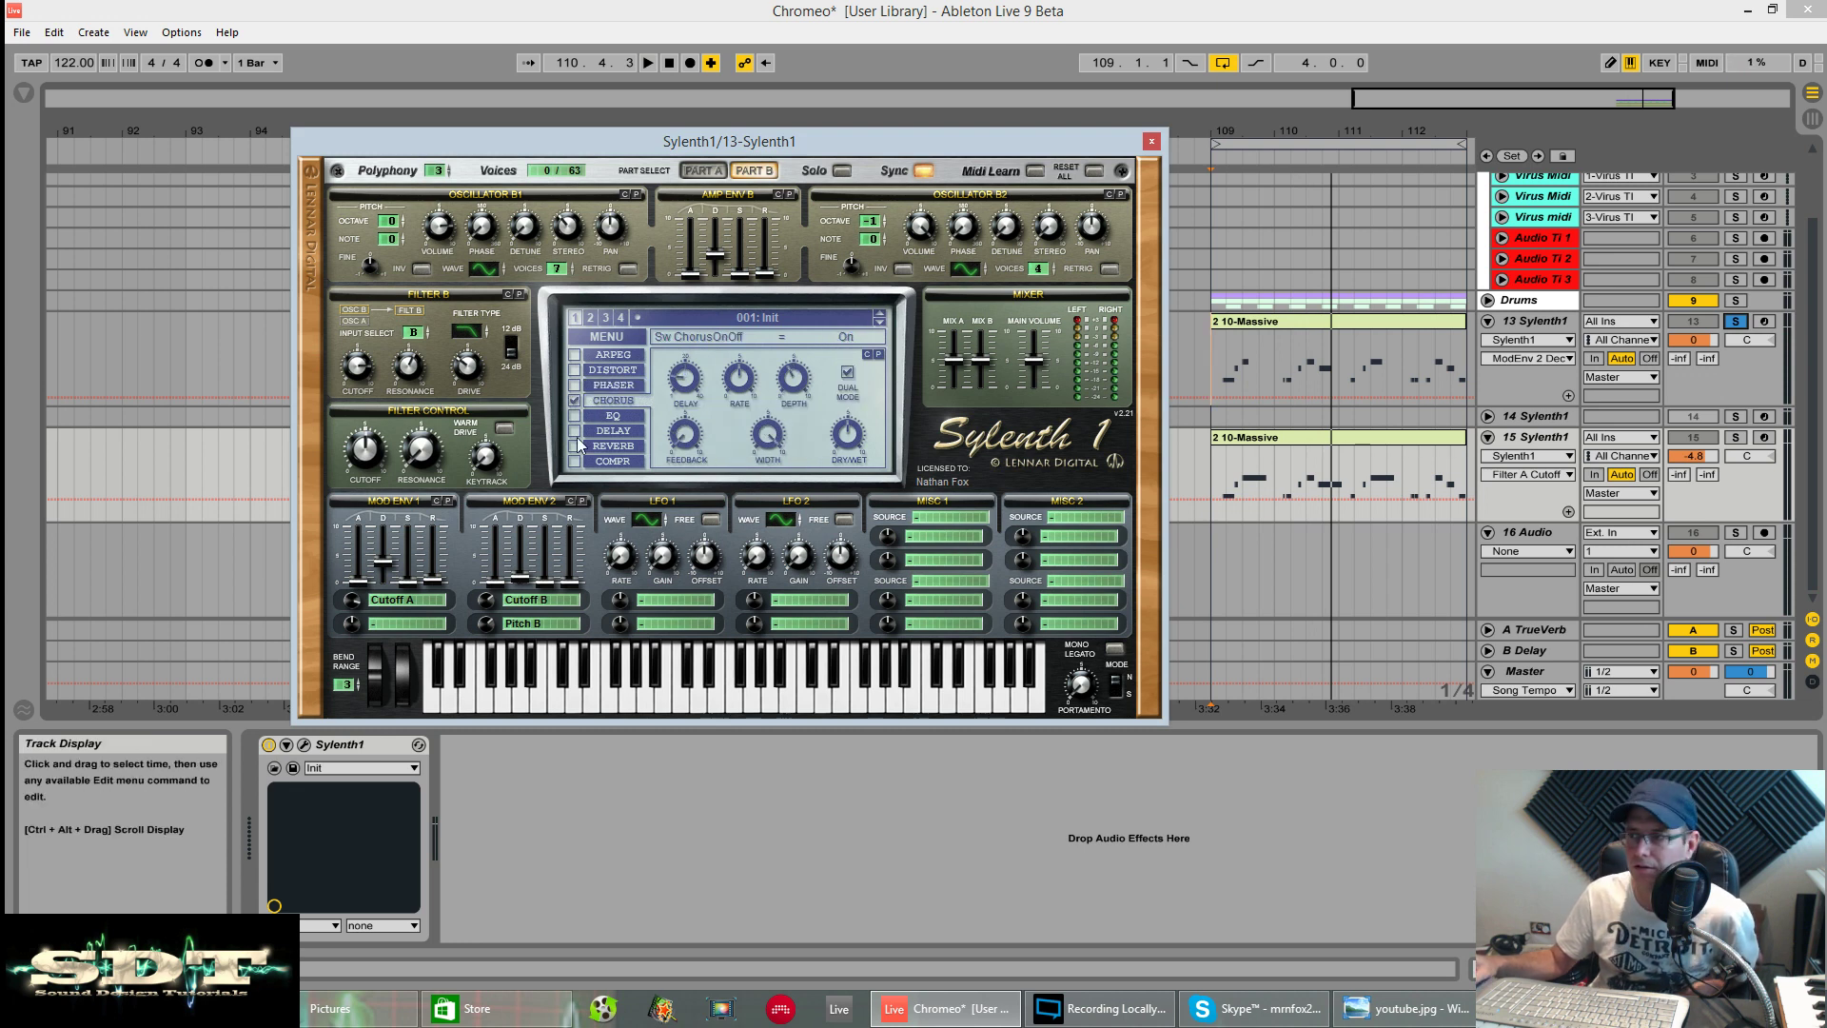
{"action": "left_click_drag", "start_coordinate": [693, 384], "coordinate": [688, 390]}
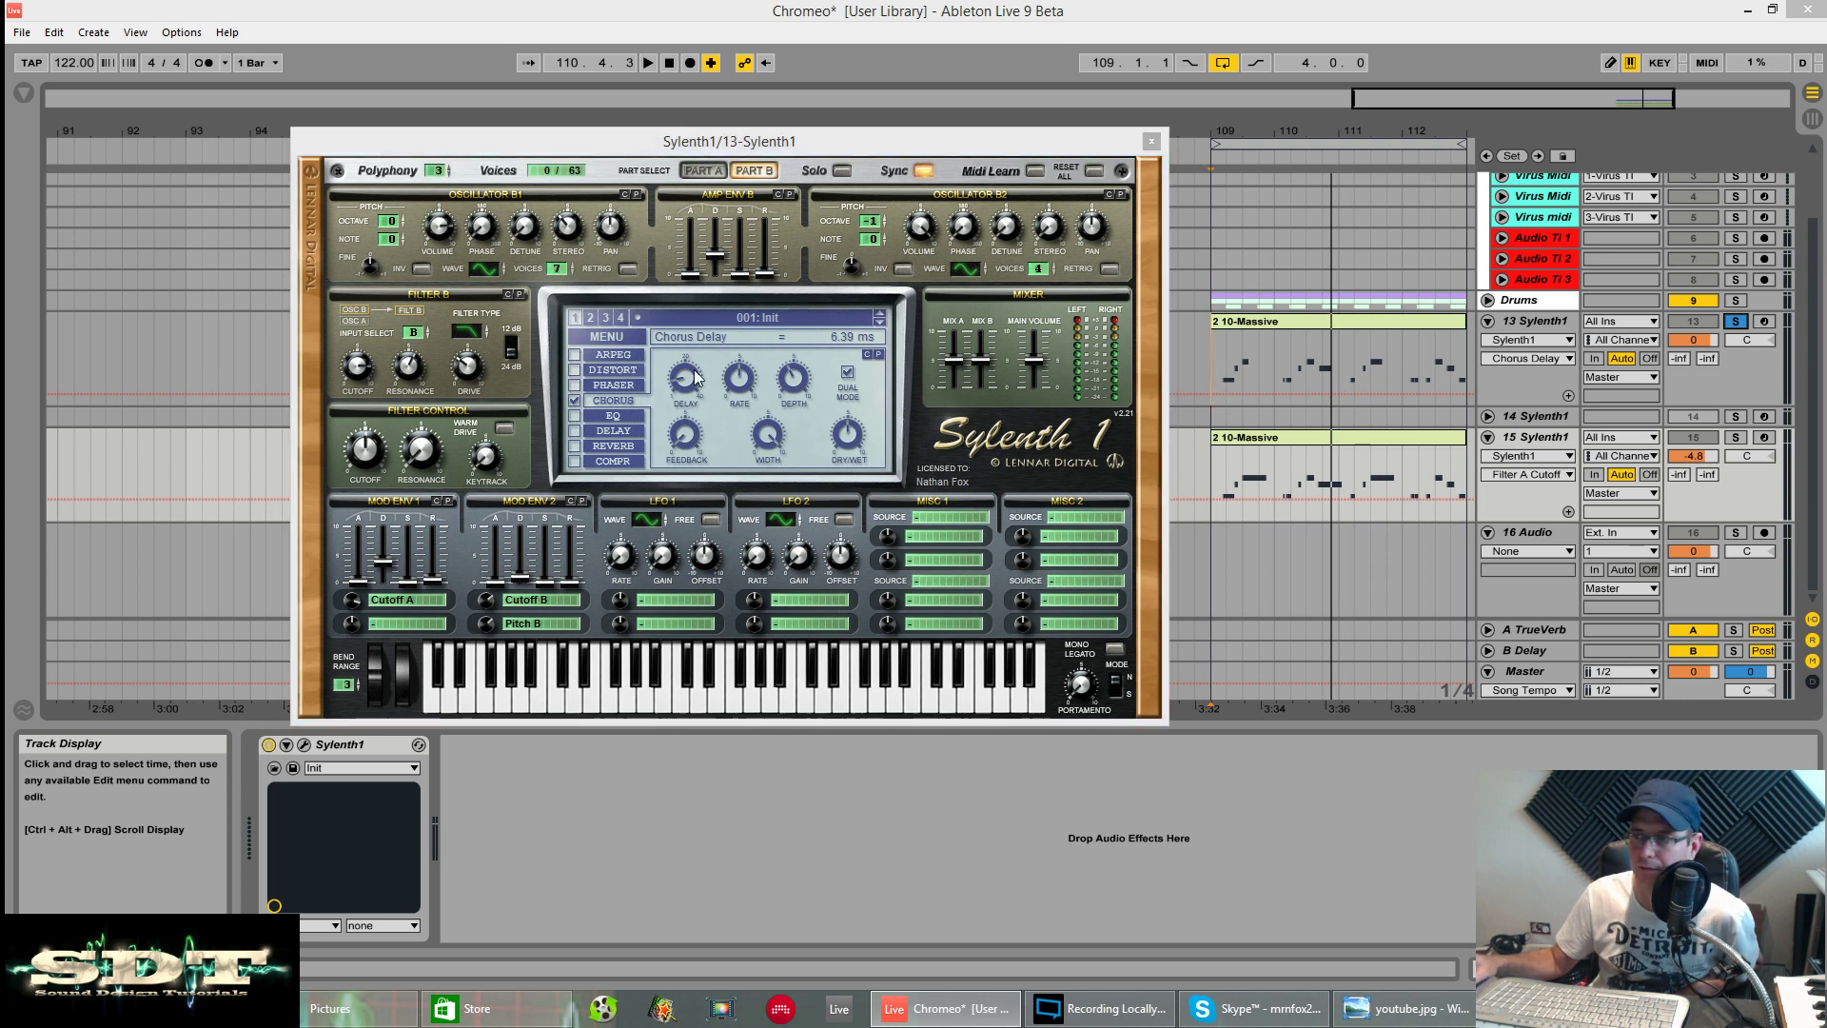
{"action": "left_click_drag", "start_coordinate": [686, 380], "coordinate": [682, 385]}
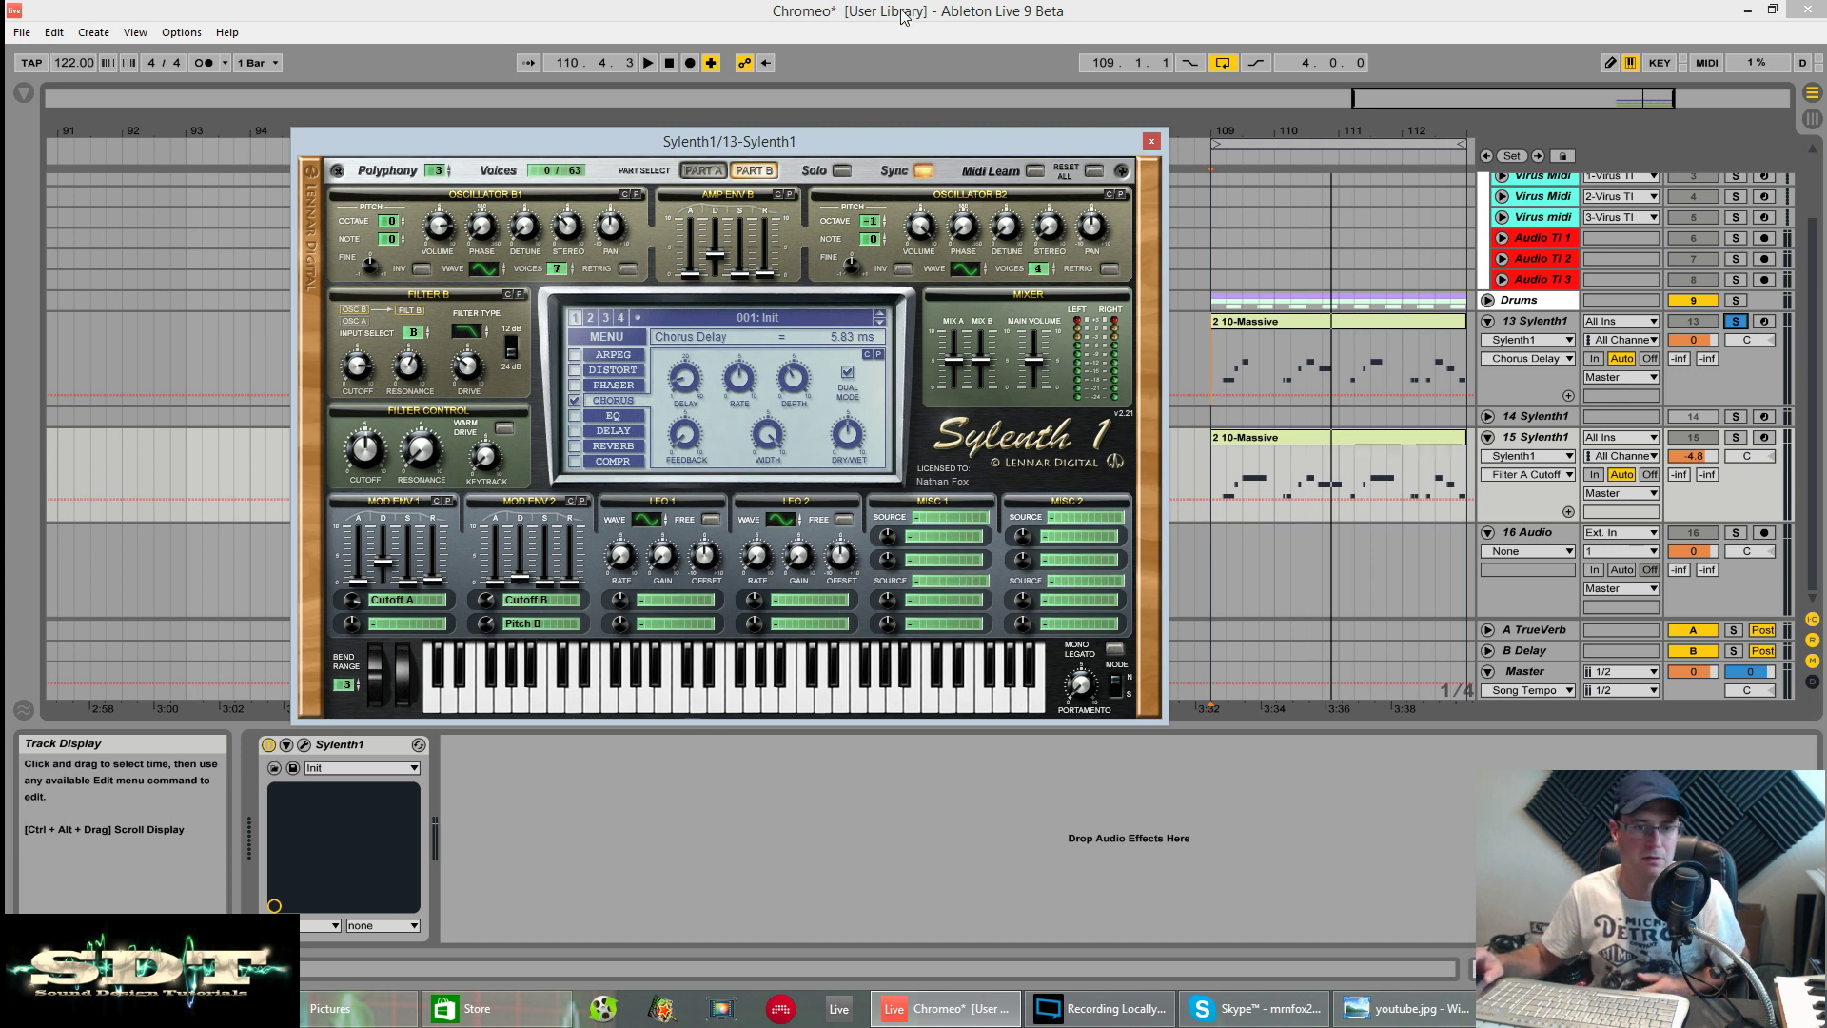
{"action": "left_click", "coordinate": [736, 397]}
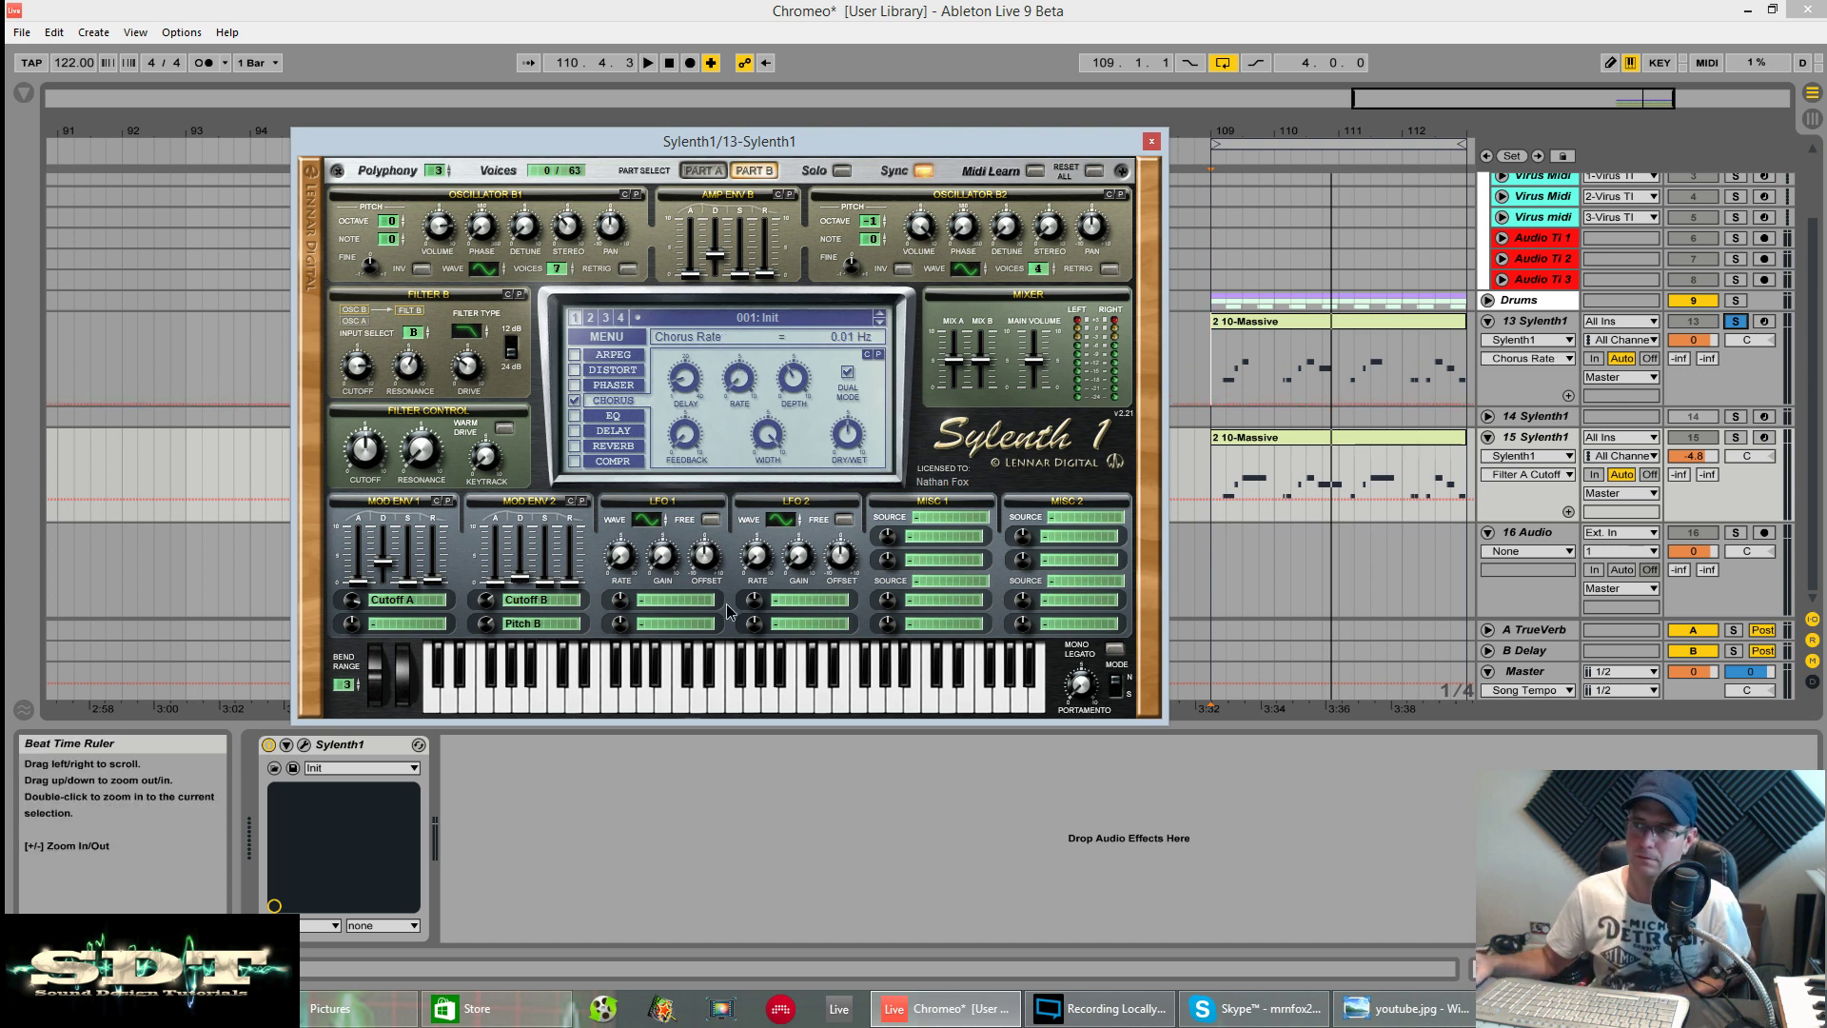
Set the chorus depth to 22.38 %, width to 24.29 % and dry/wet to 41.43 %, and audition the loop.
{"action": "left_click_drag", "start_coordinate": [793, 380], "coordinate": [786, 398]}
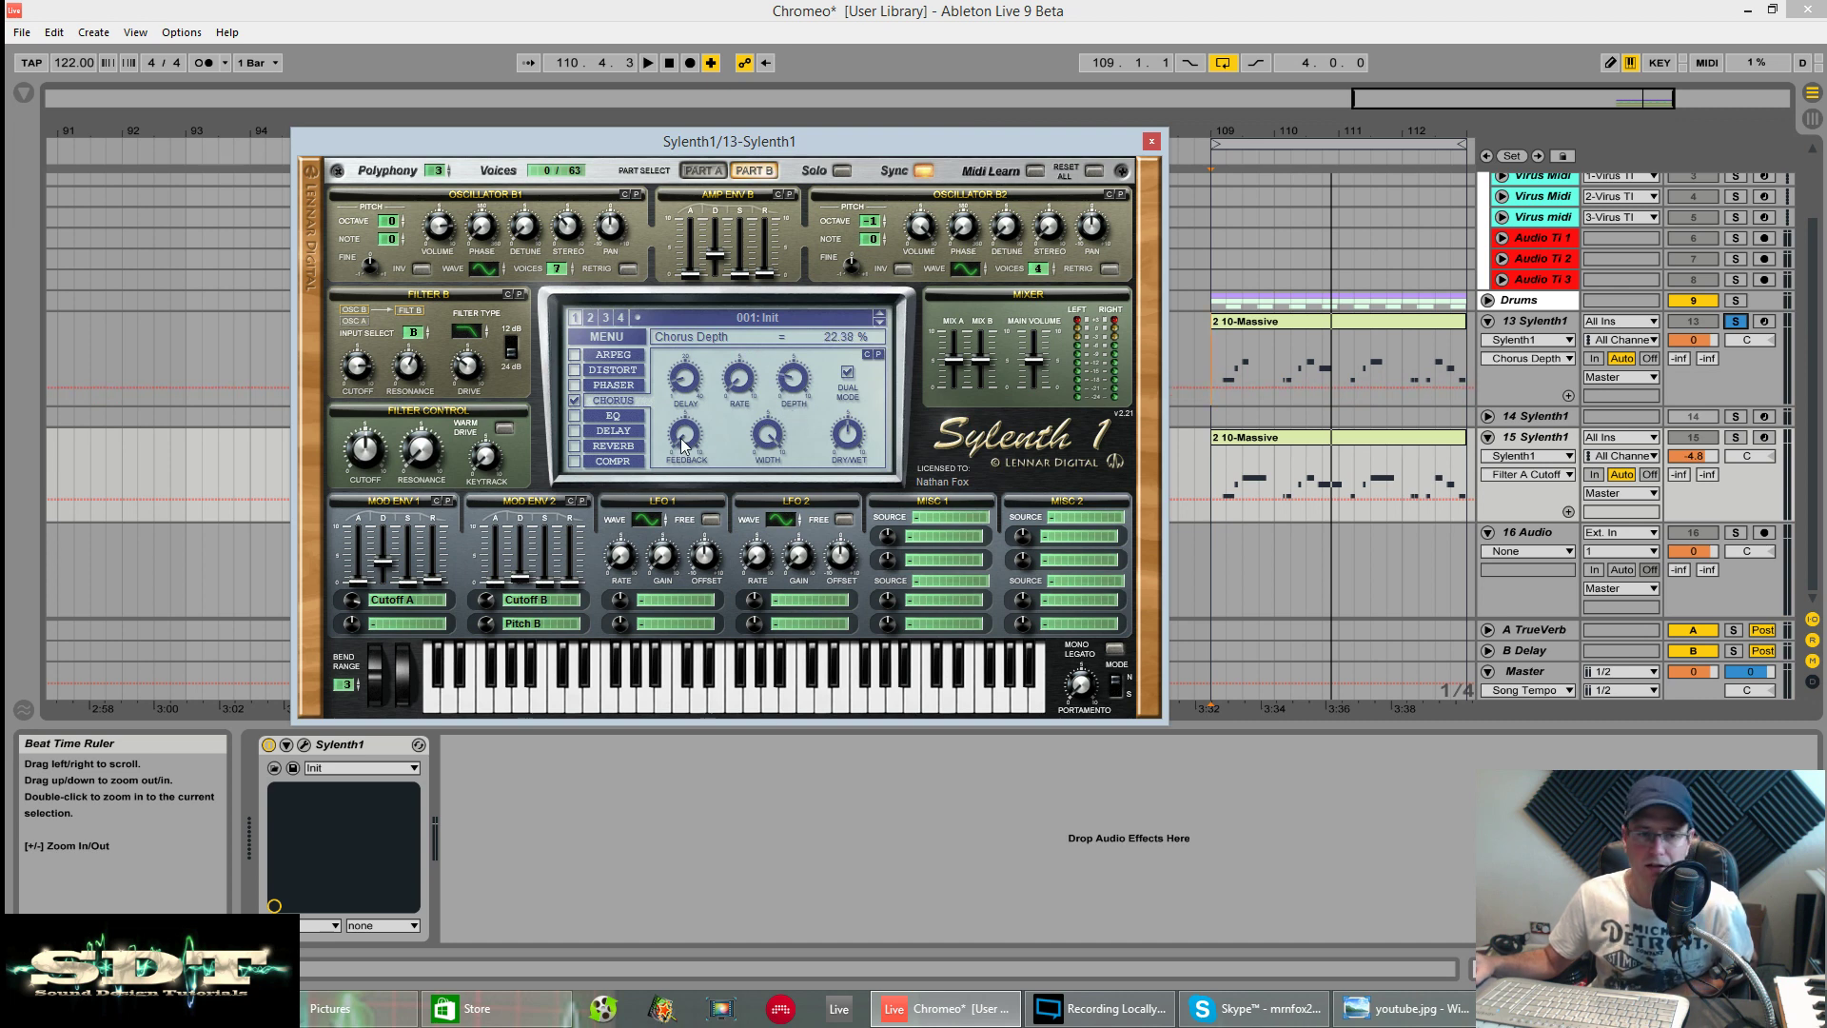
{"action": "left_click_drag", "start_coordinate": [765, 440], "coordinate": [767, 509]}
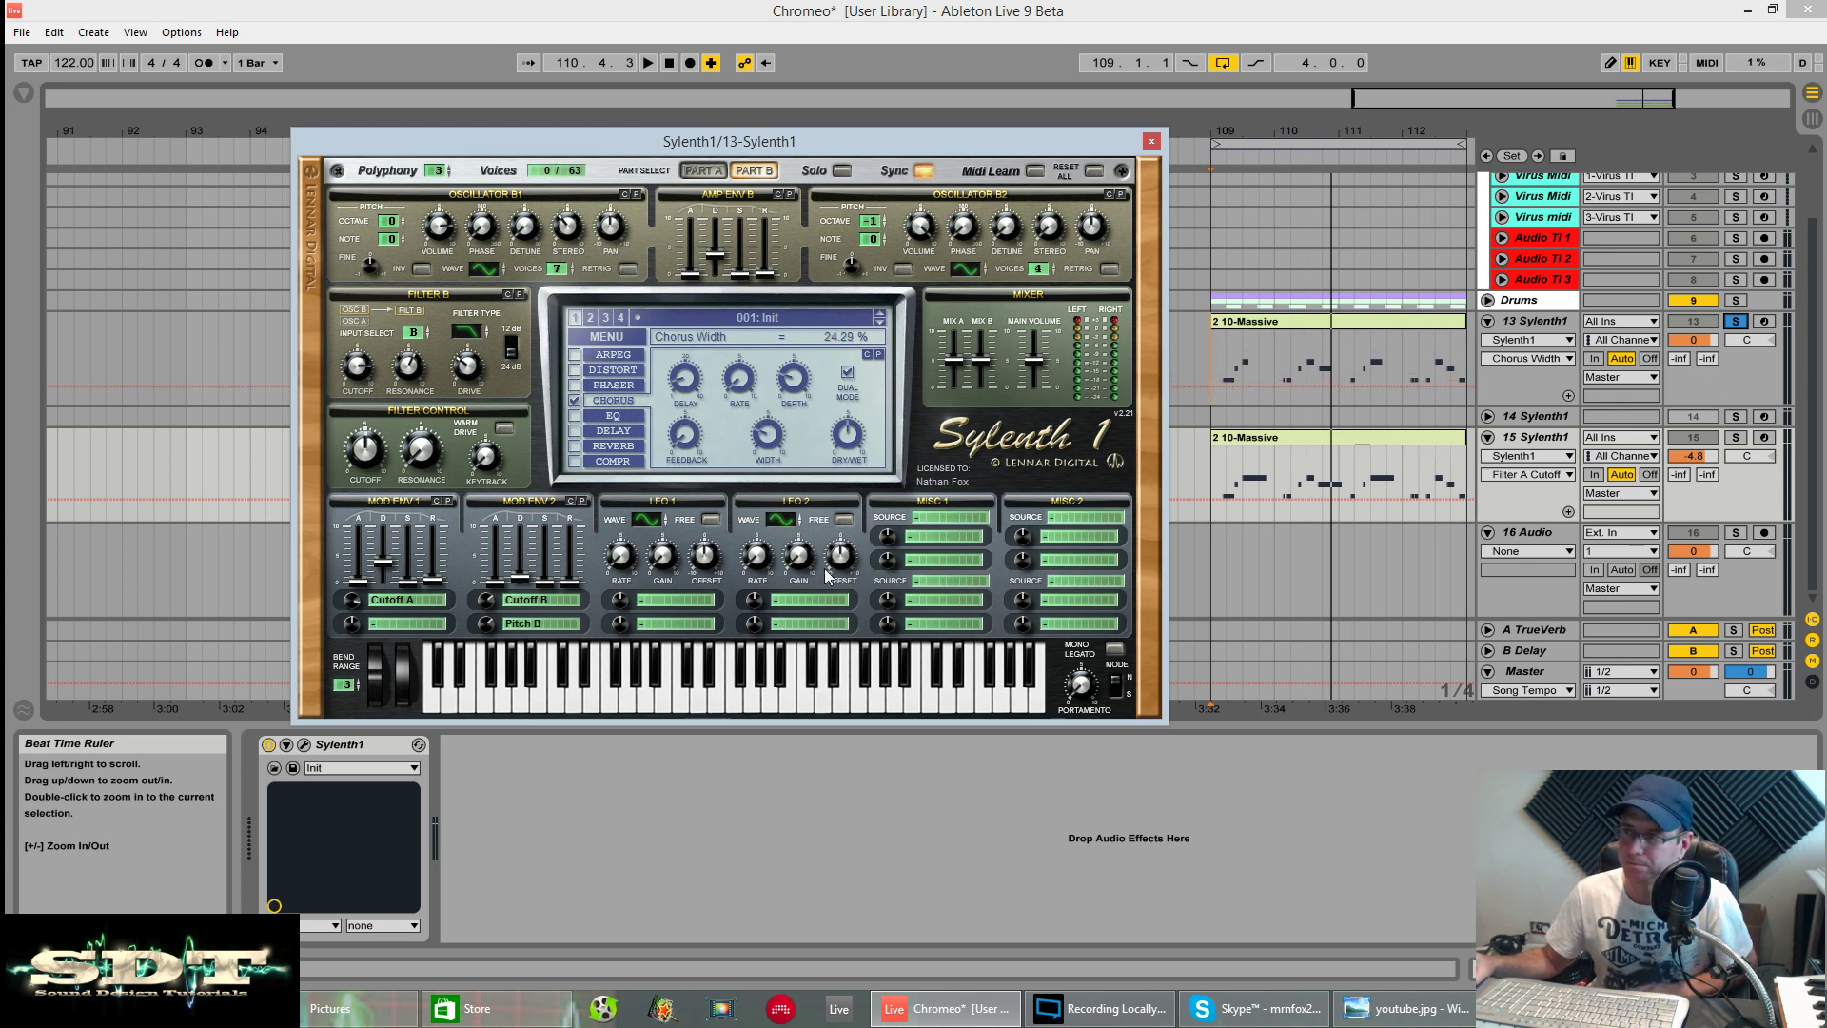
{"action": "left_click", "coordinate": [847, 444]}
{"action": "key", "text": "space"}
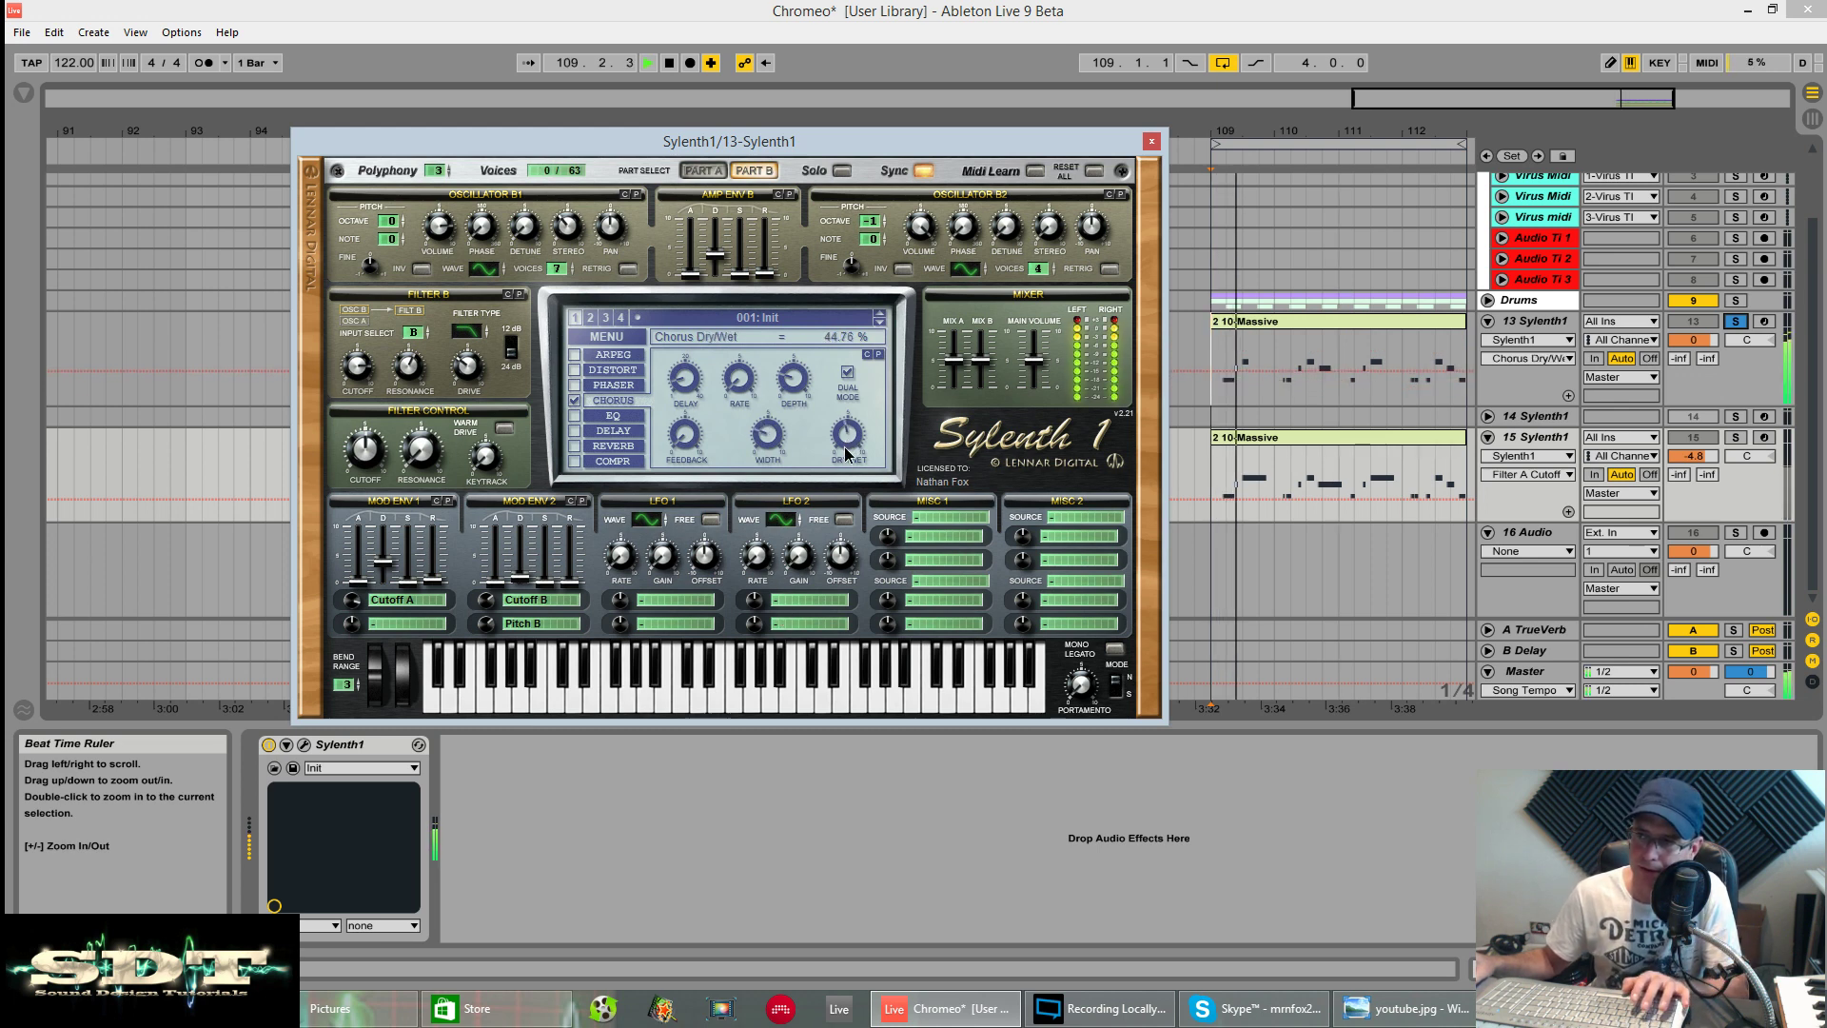
{"action": "key", "text": "space"}
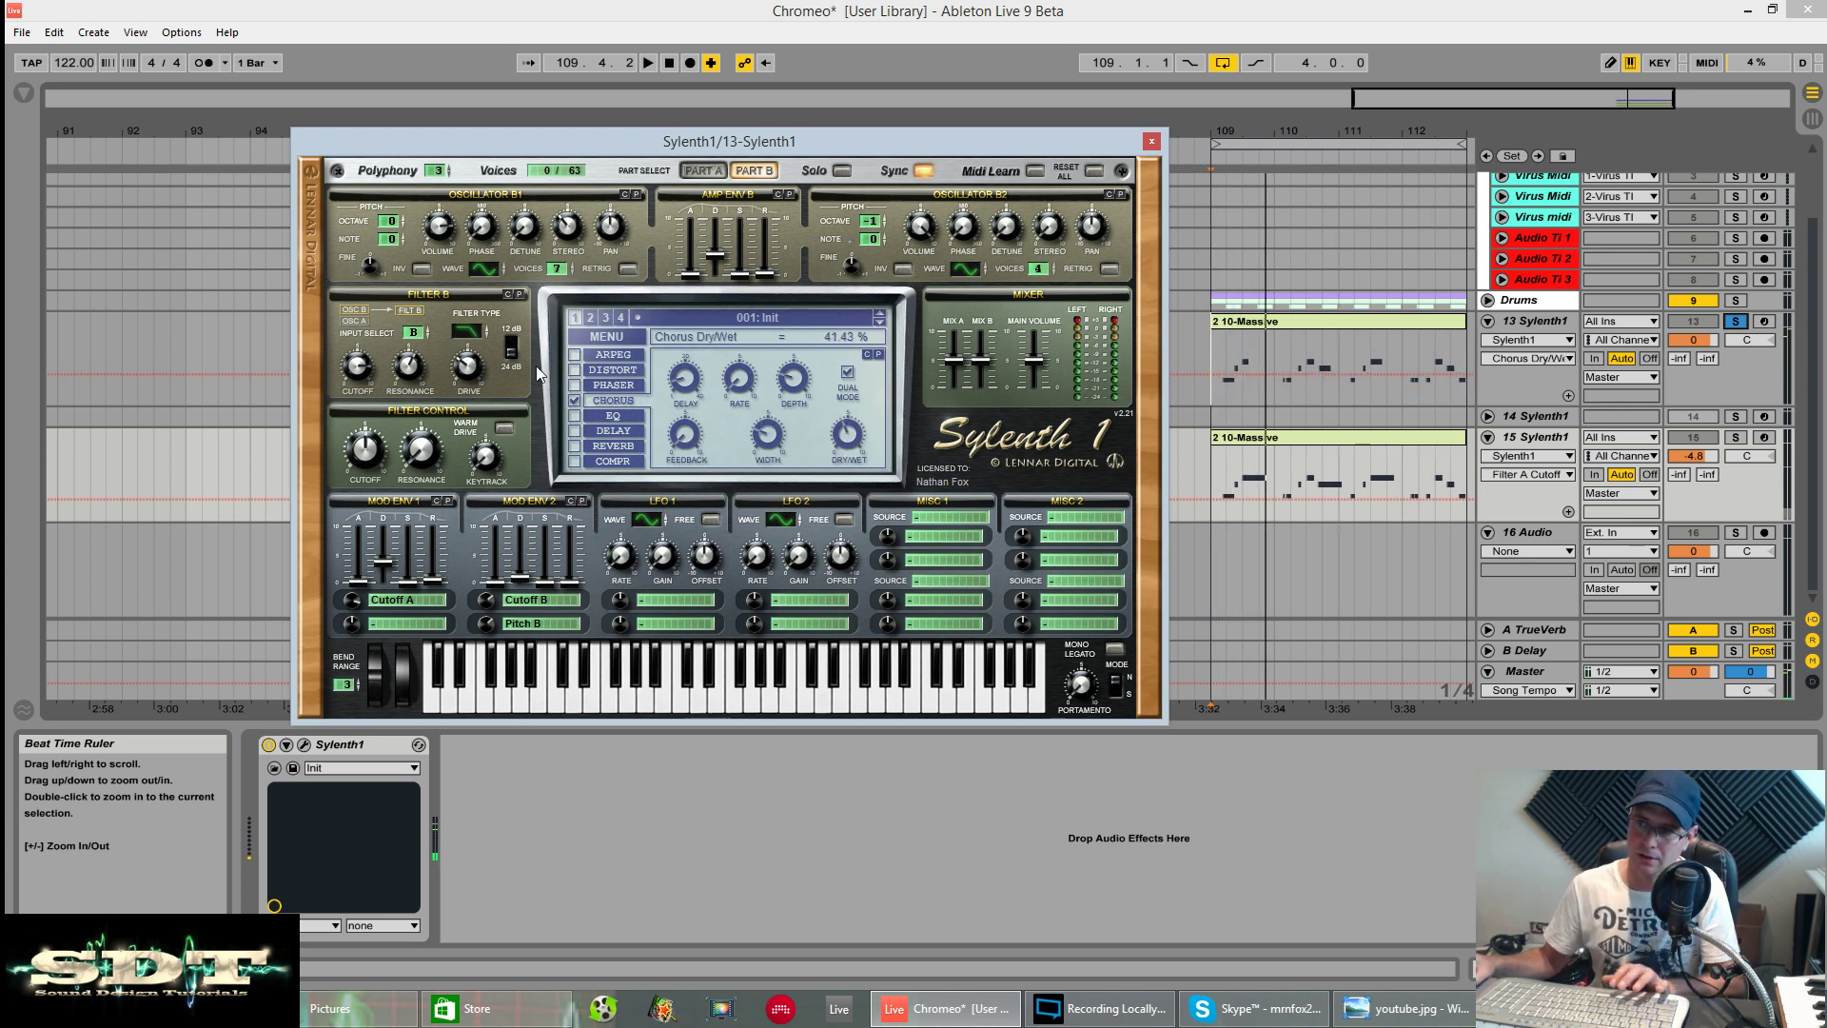